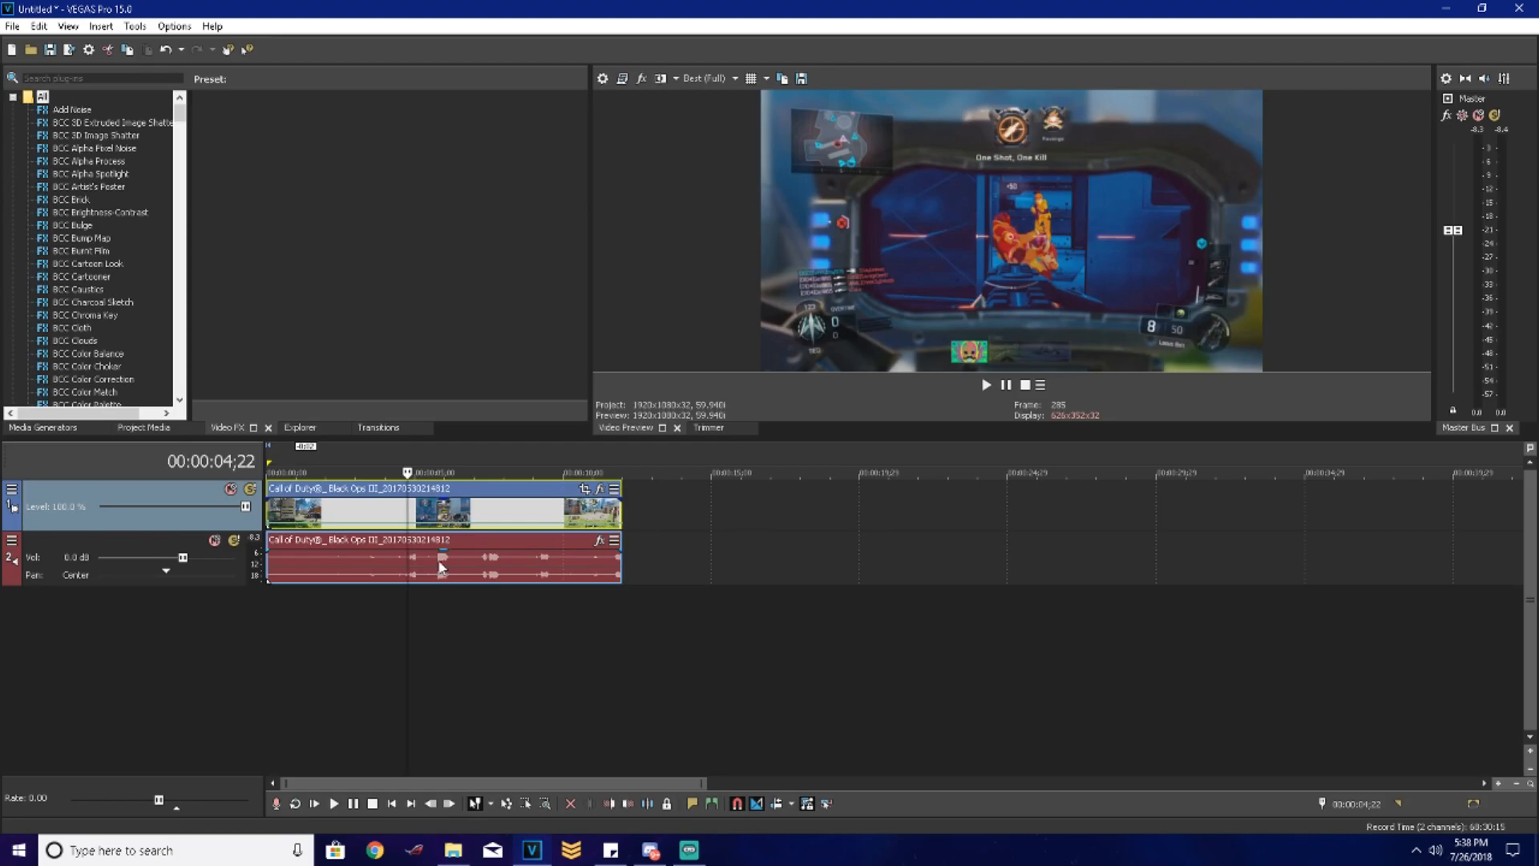
Step: Remove the velocity envelope from the gameplay video clip and insert it again
scroll(443, 566, "up", 5)
scroll(724, 576, "down", 5)
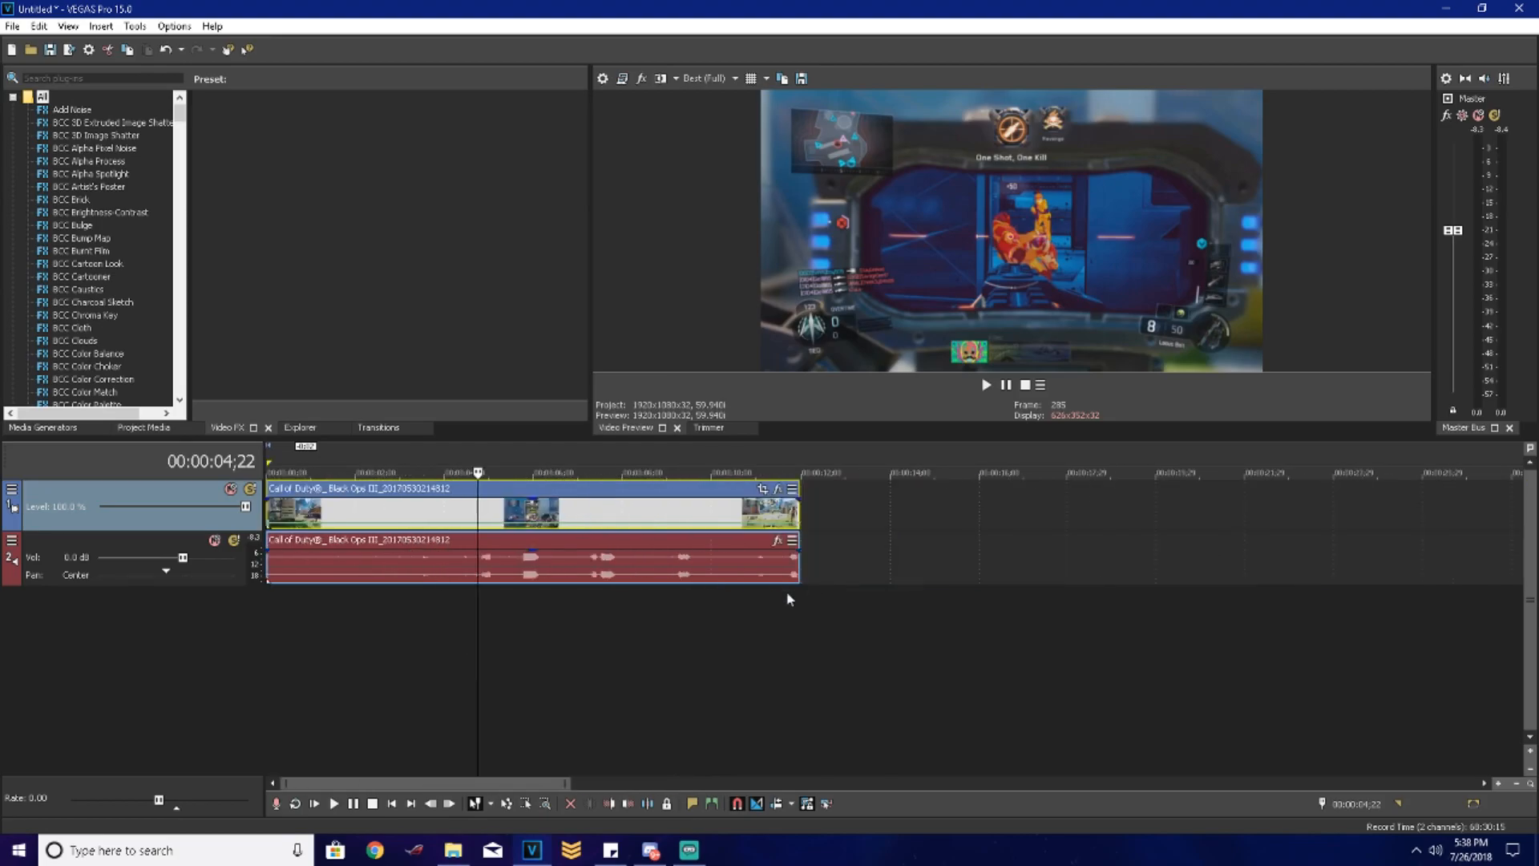
right_click(513, 513)
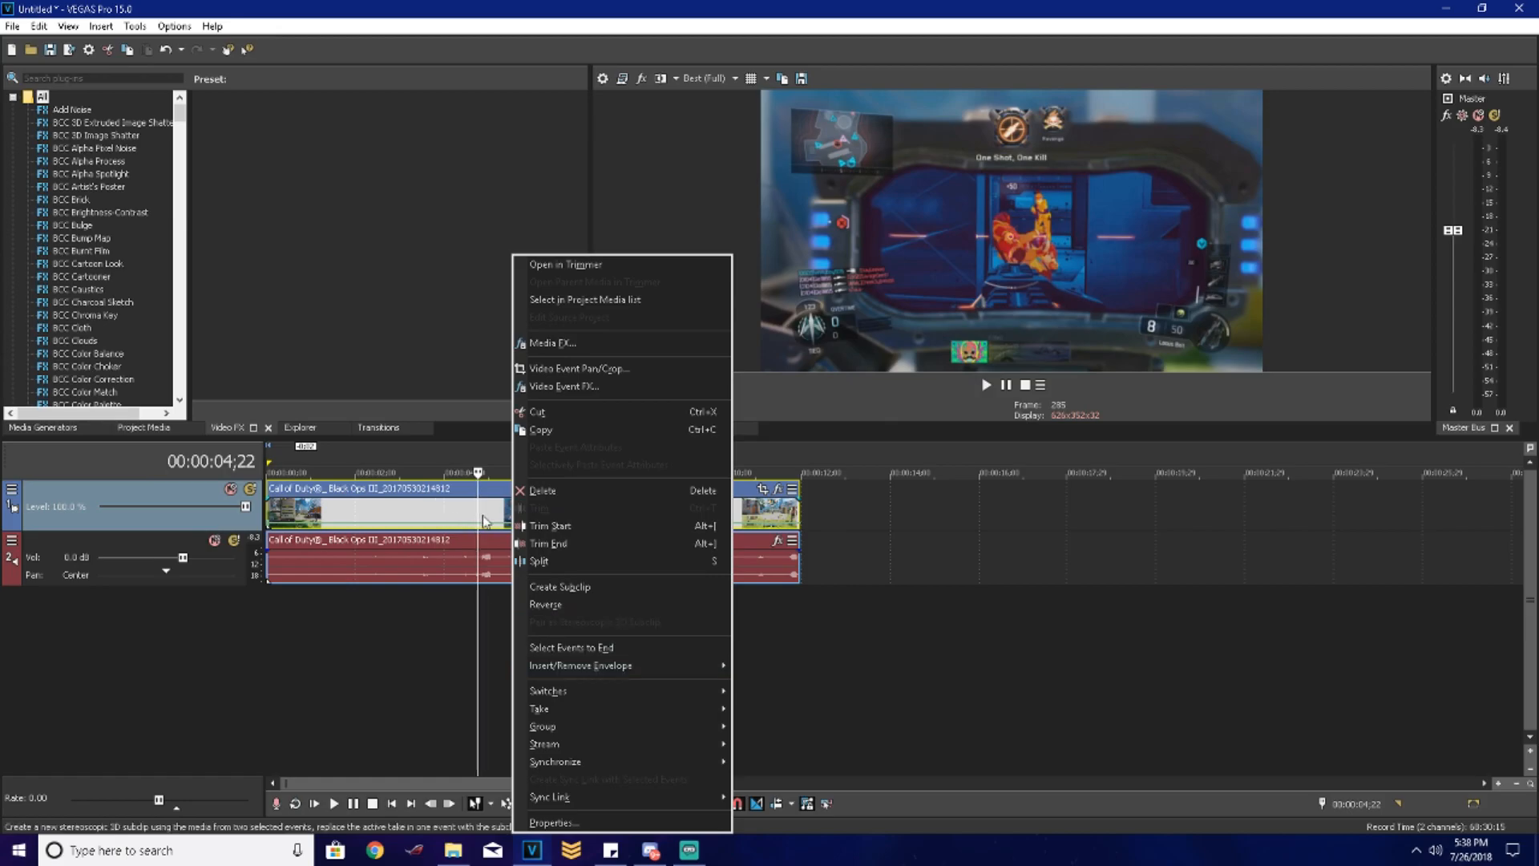
mouse_move(690, 671)
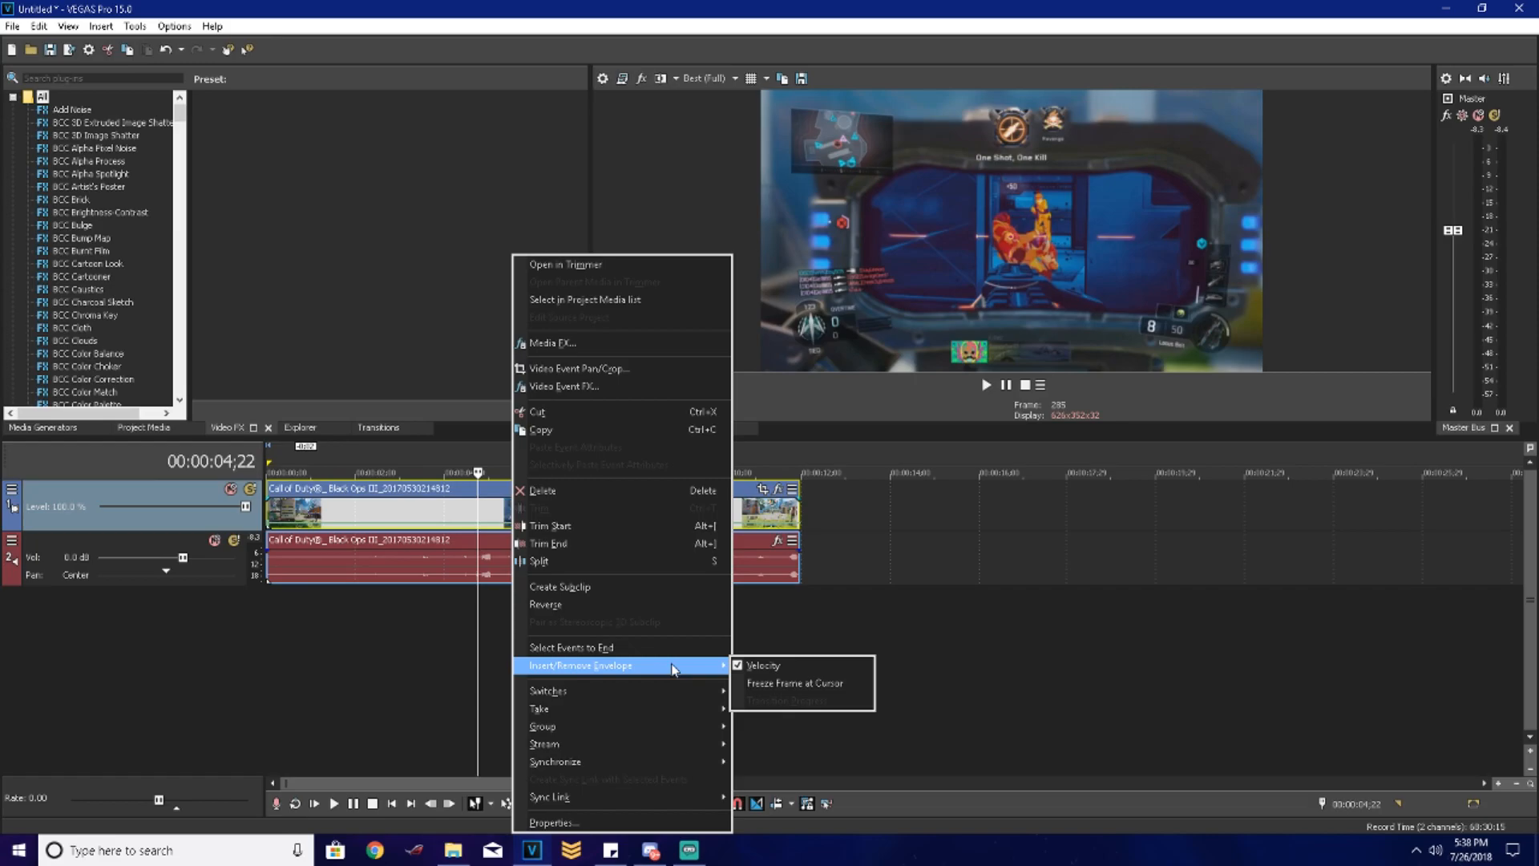
left_click(765, 670)
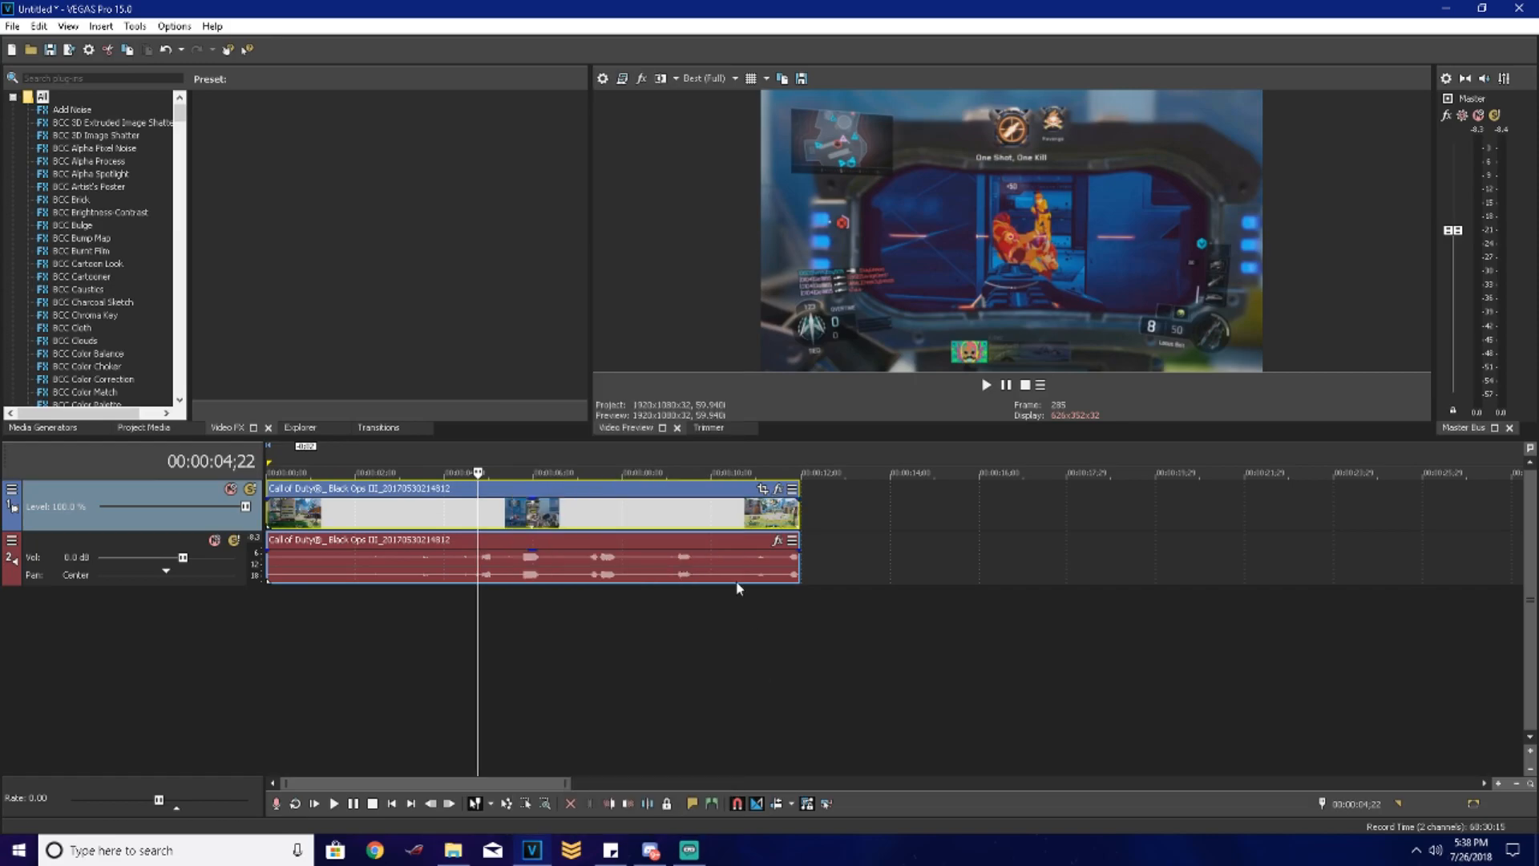
right_click(512, 534)
mouse_move(626, 666)
left_click(808, 668)
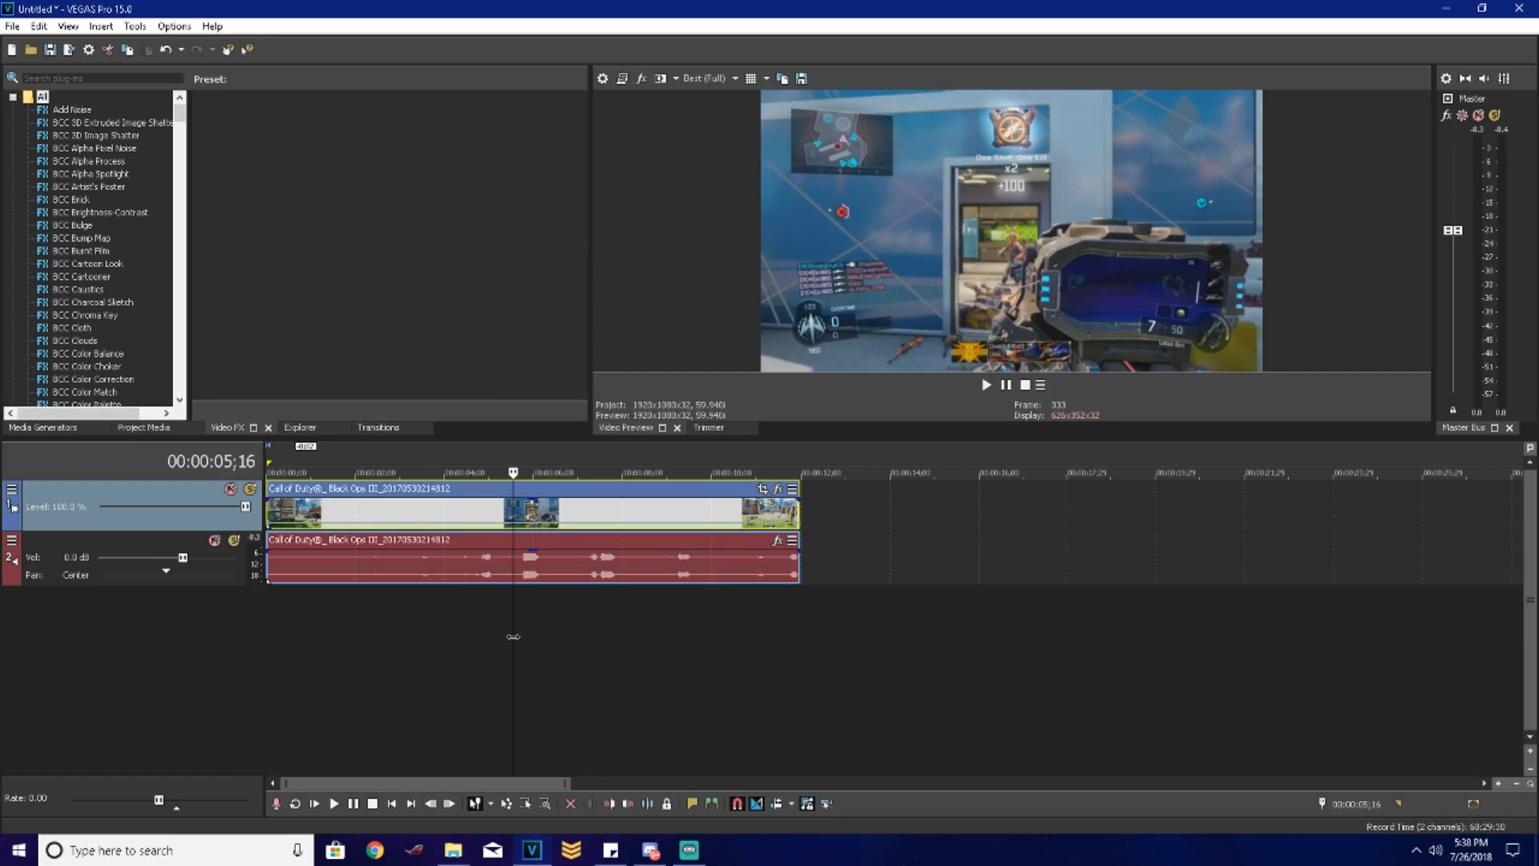
Step: Add three closely spaced points to the video clip's velocity envelope around the shot at about 00:00:04;25
left_click(290, 515)
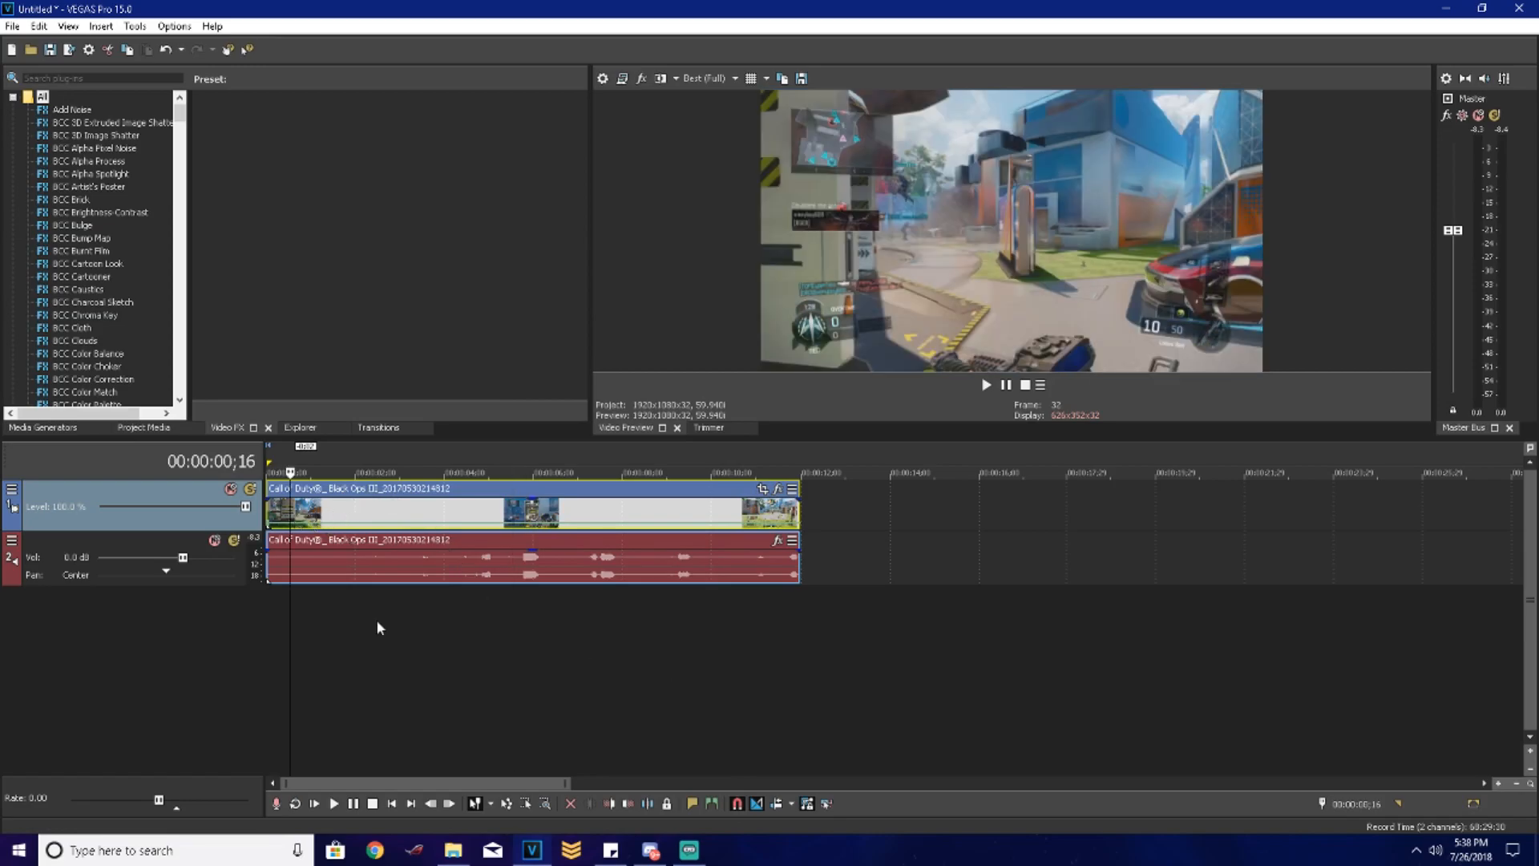
left_click(480, 504)
left_click(475, 510)
scroll(493, 510, "up", 3)
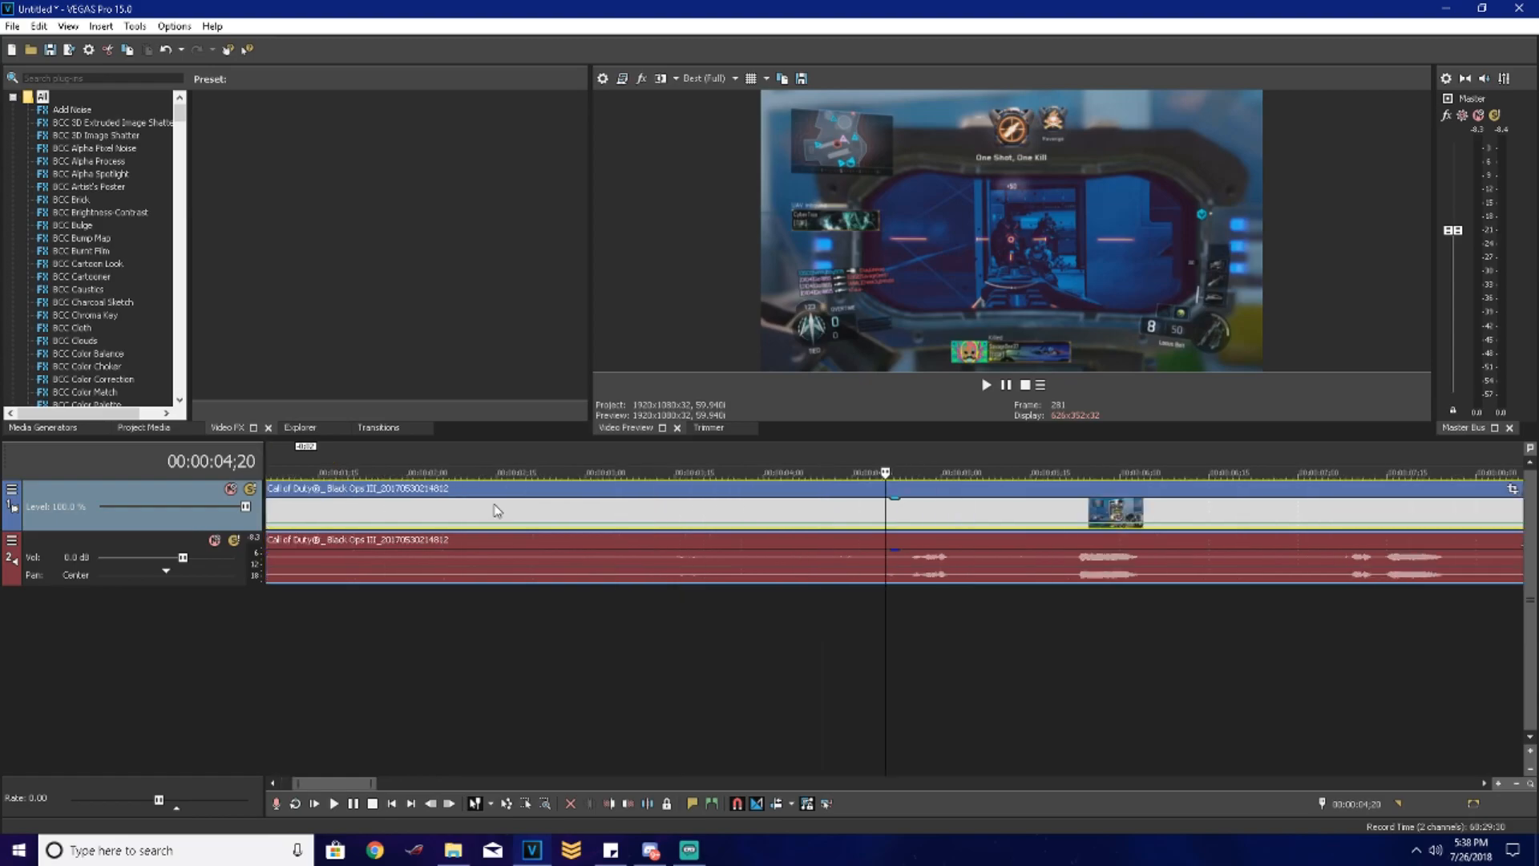
scroll(607, 507, "down", 2)
scroll(666, 513, "up", 2)
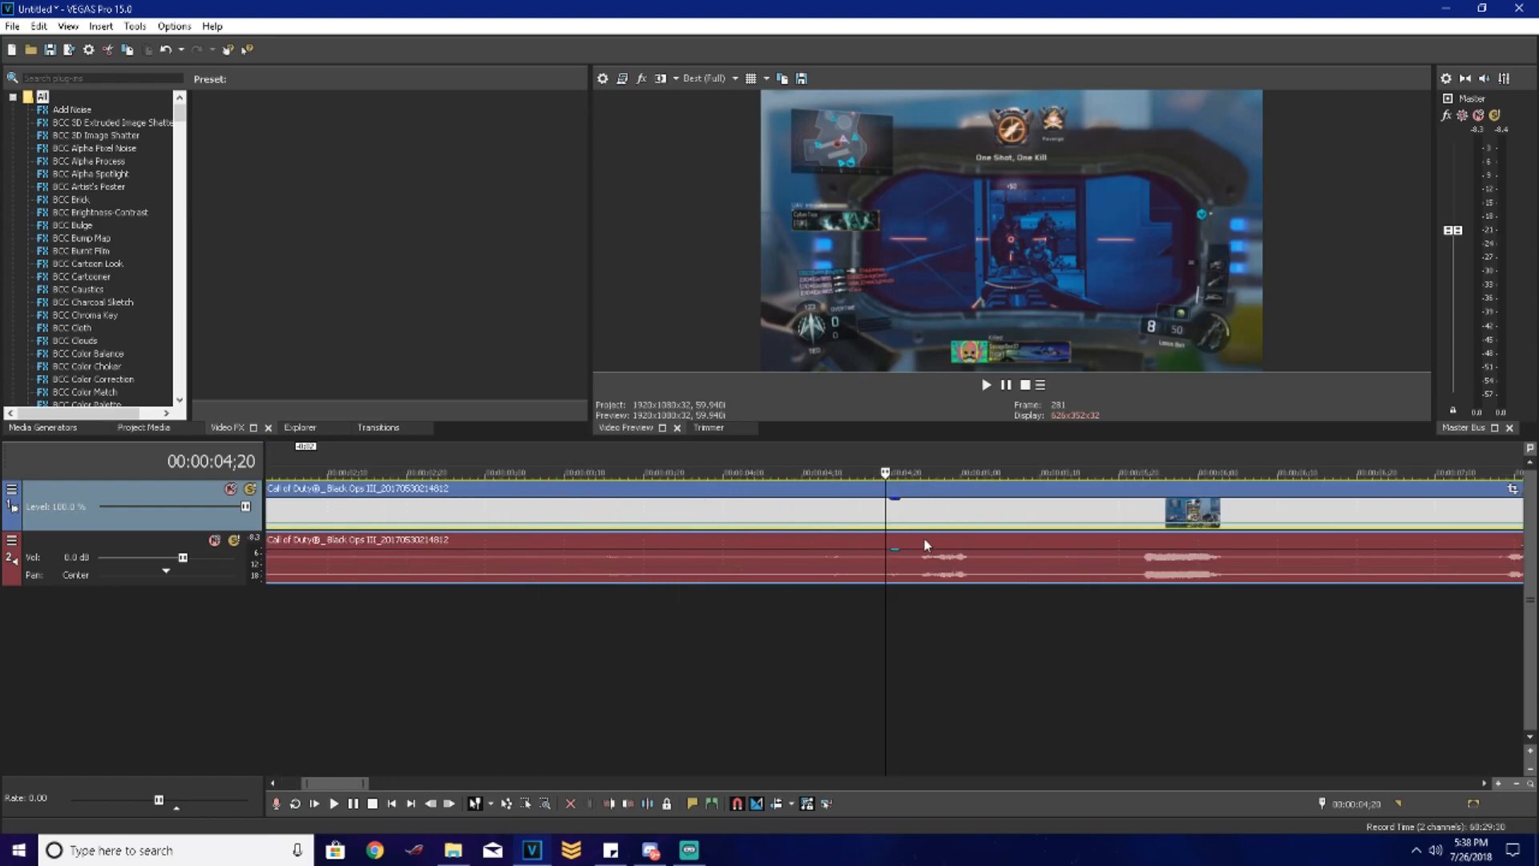
left_click(921, 516)
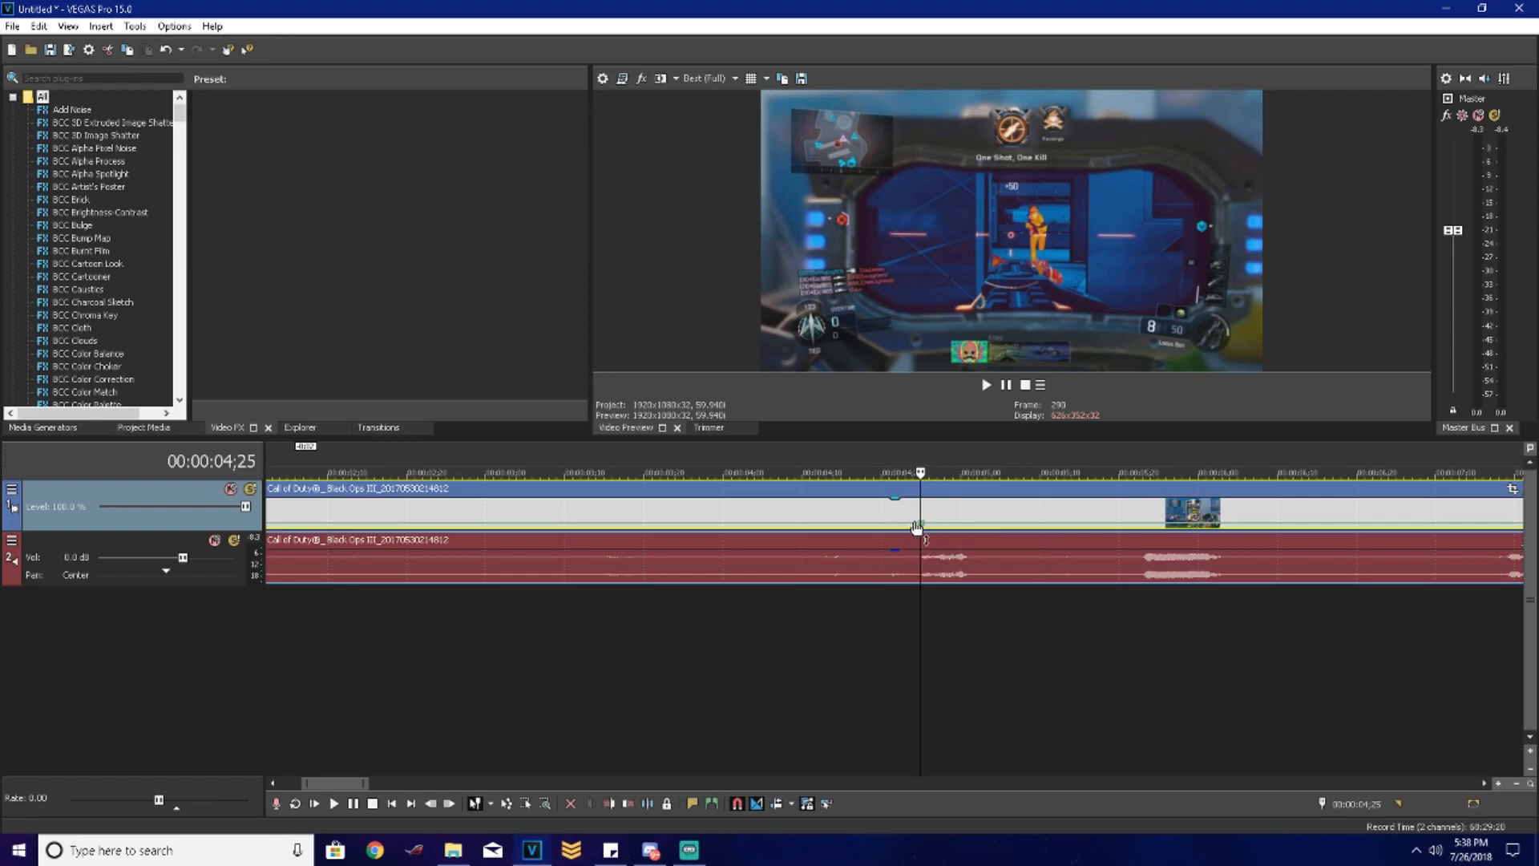
left_click(917, 528)
left_click(930, 532)
left_click_drag(928, 525, 935, 527)
Step: Raise the middle of the three velocity points to the maximum to form a sharp speed spike
scroll(922, 536, "up", 4)
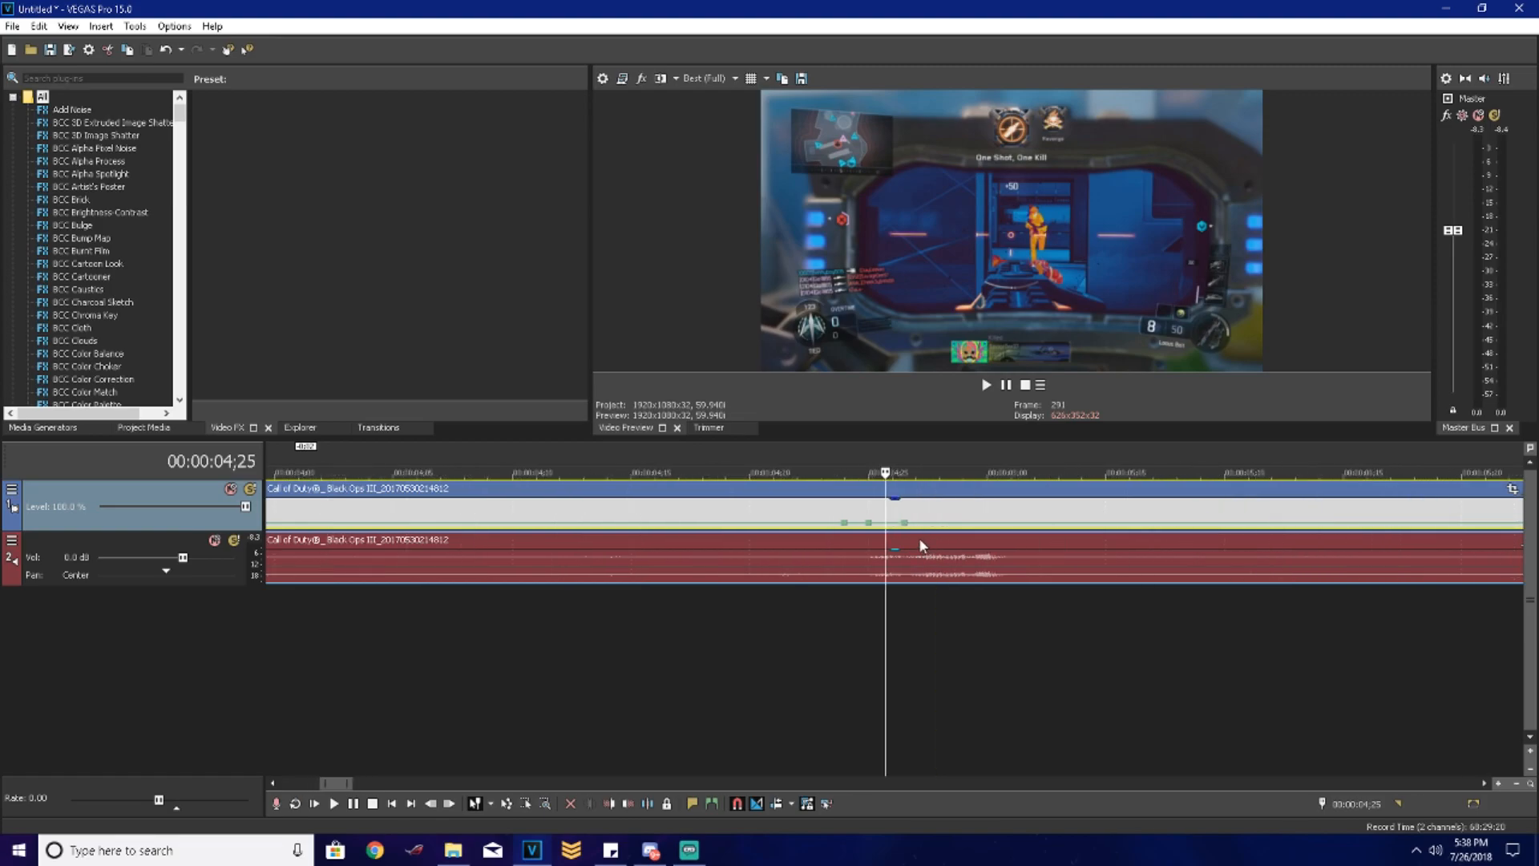
left_click_drag(853, 522, 862, 503)
scroll(817, 532, "down", 4)
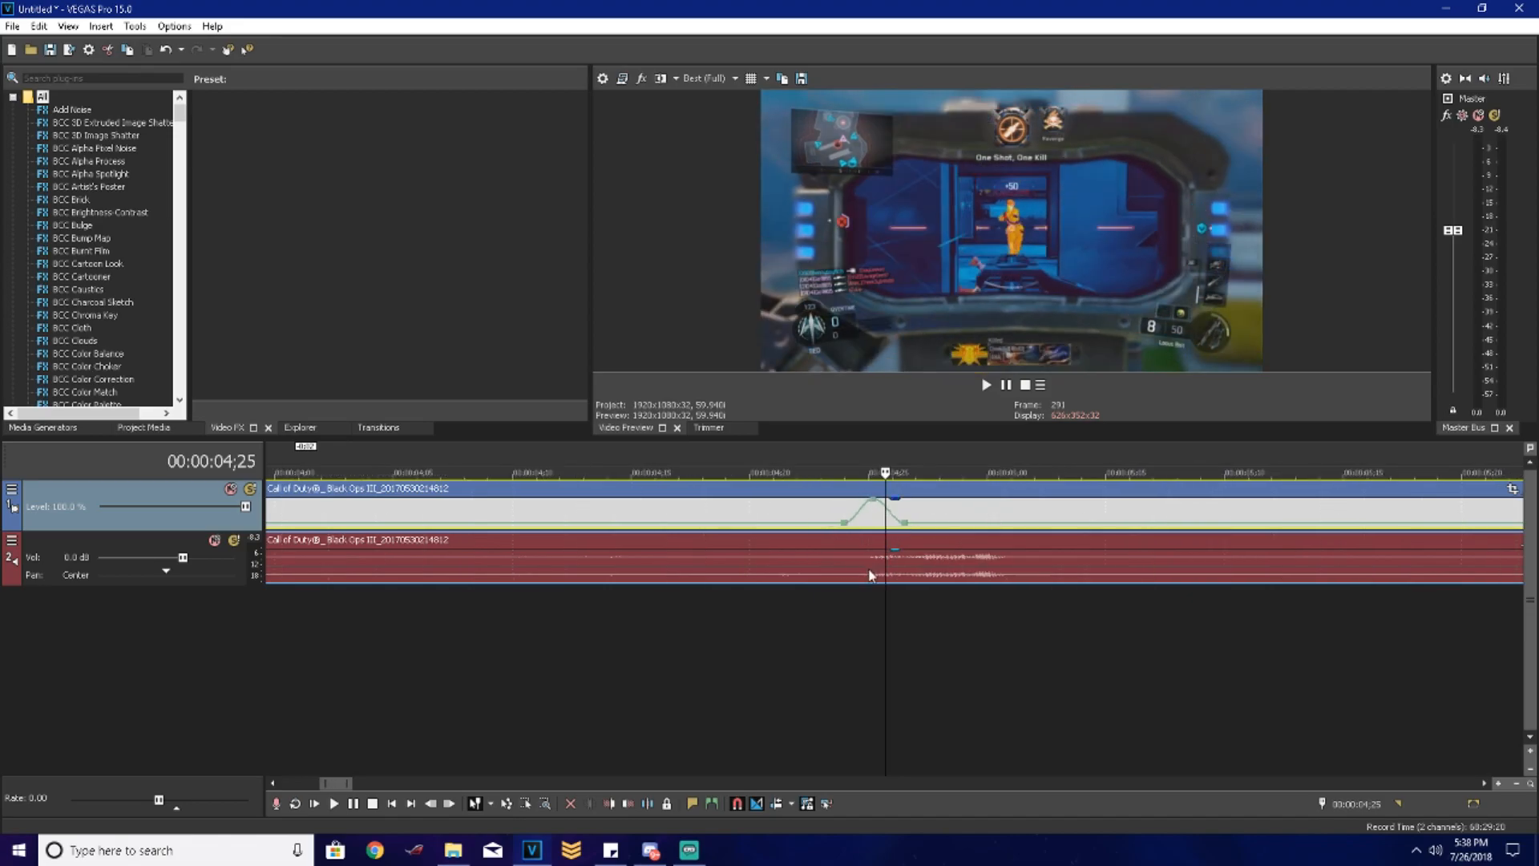
Step: Play back the clip from several positions before the velocity spike to check its timing against the shot
left_click(800, 516)
key("space")
key("space")
scroll(884, 548, "down", 4)
left_click(620, 515)
key("space")
key("space")
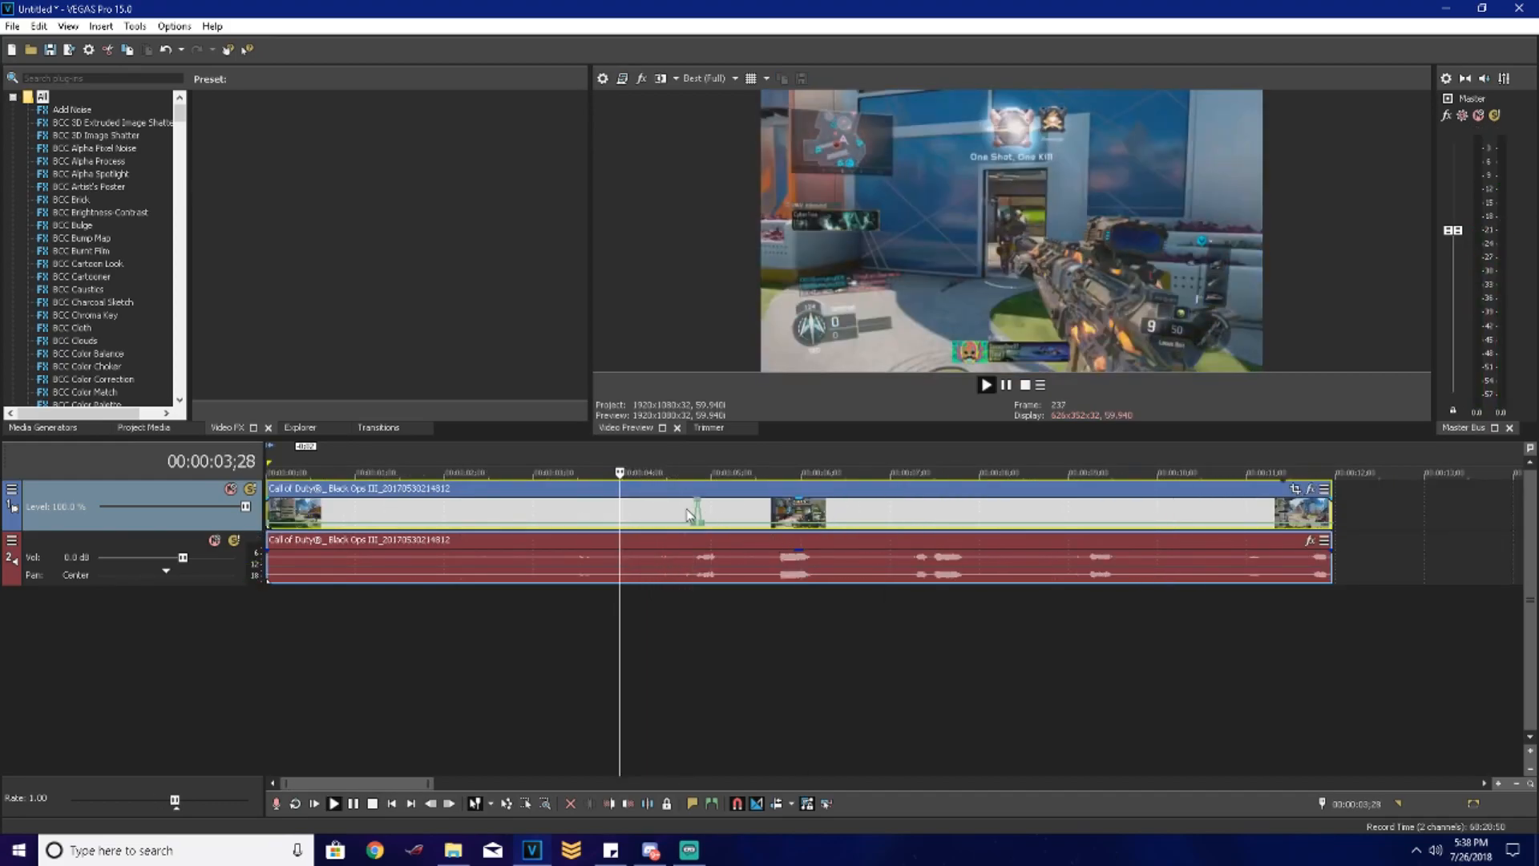
key("space")
key("space")
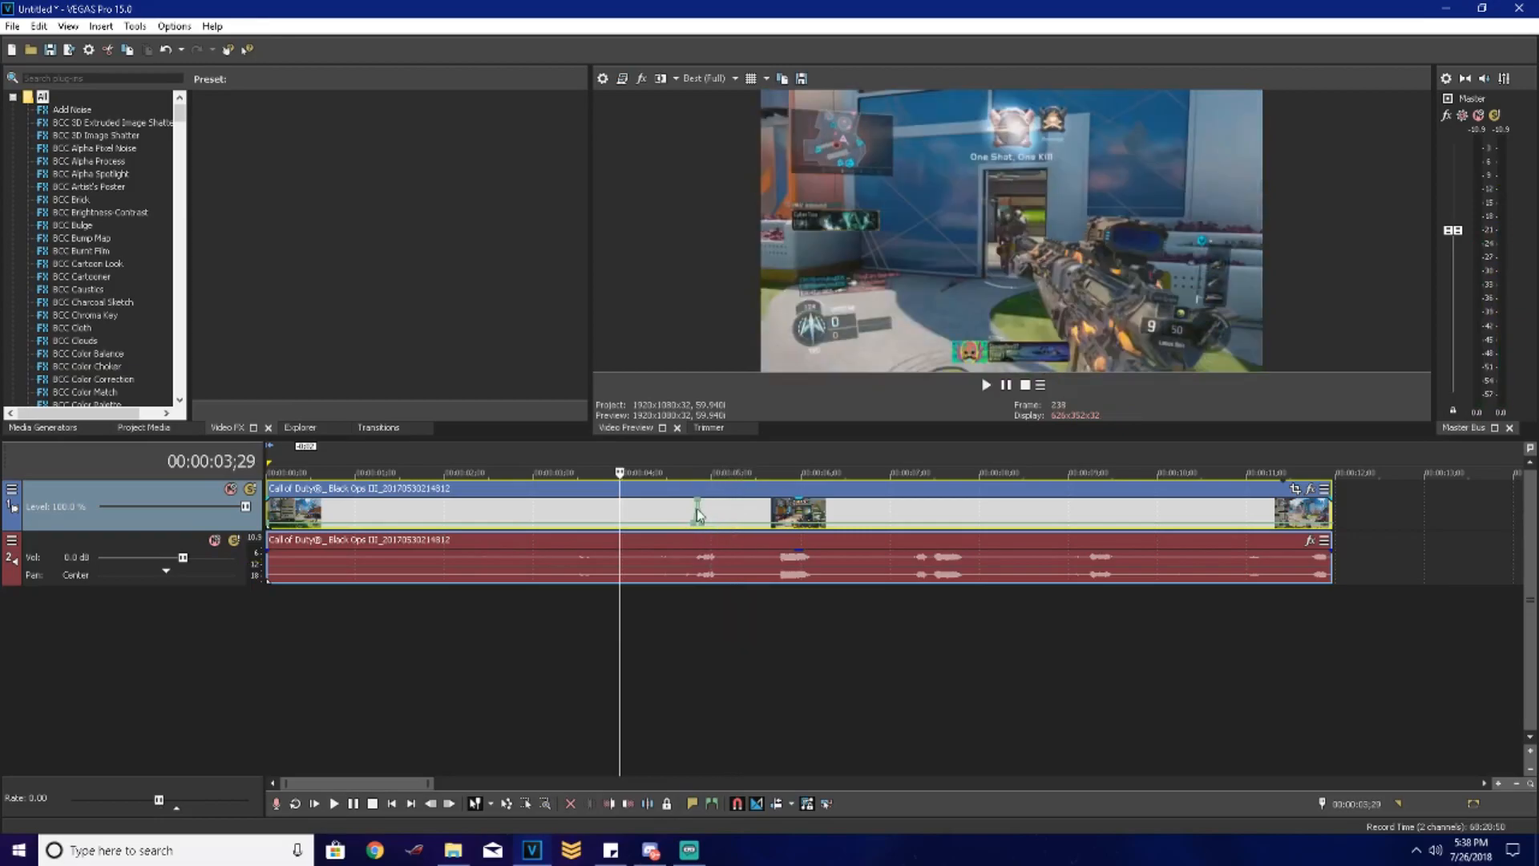
left_click(685, 514)
scroll(688, 514, "up", 6)
key("space")
key("space")
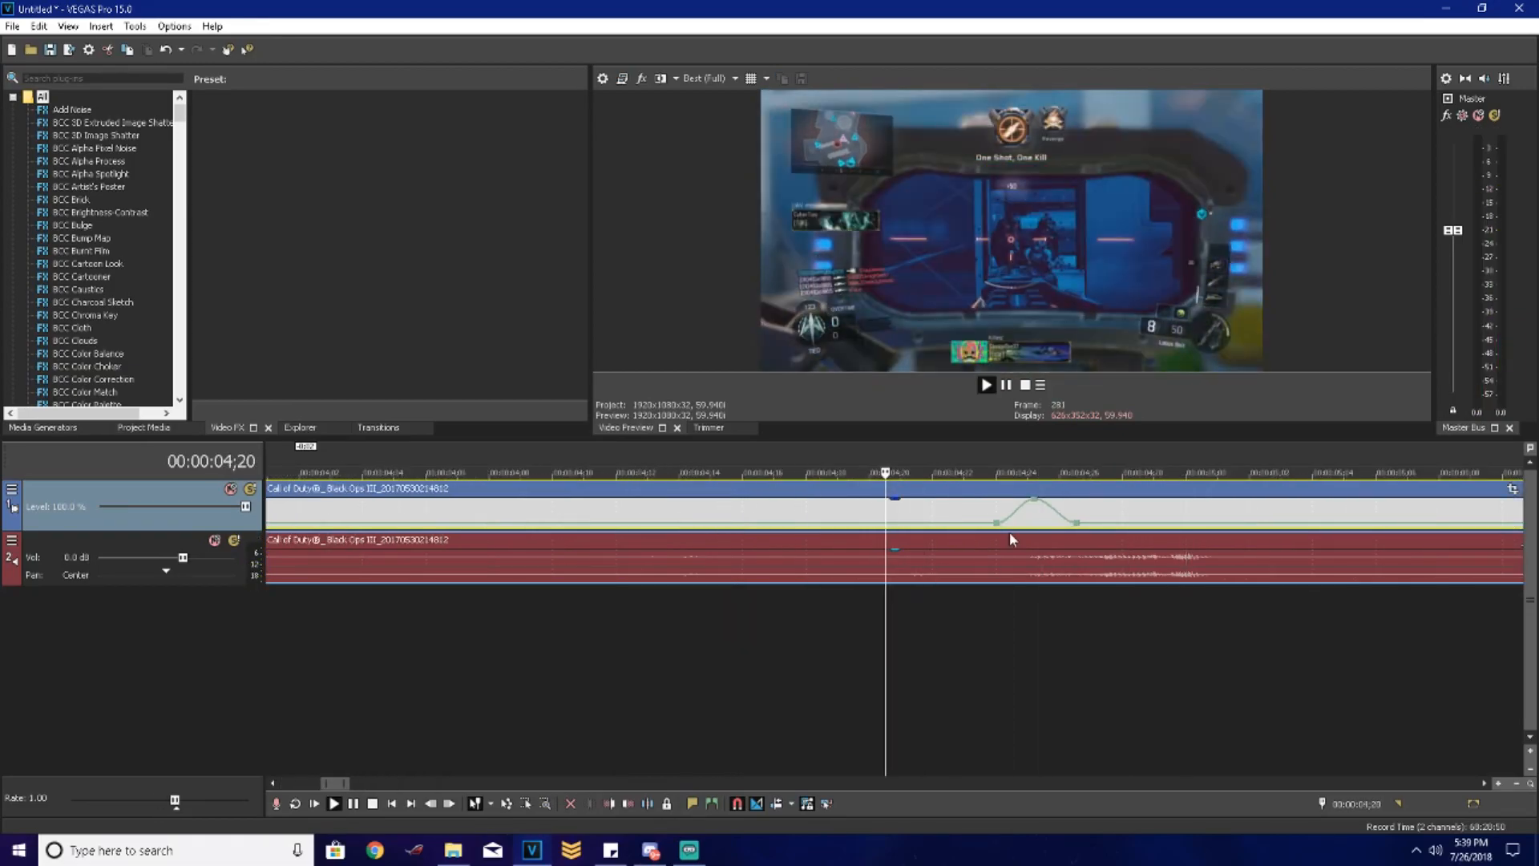
key("space")
key("space")
Step: Lower the audio clip's gain to about -4.8 dB
left_click(997, 542)
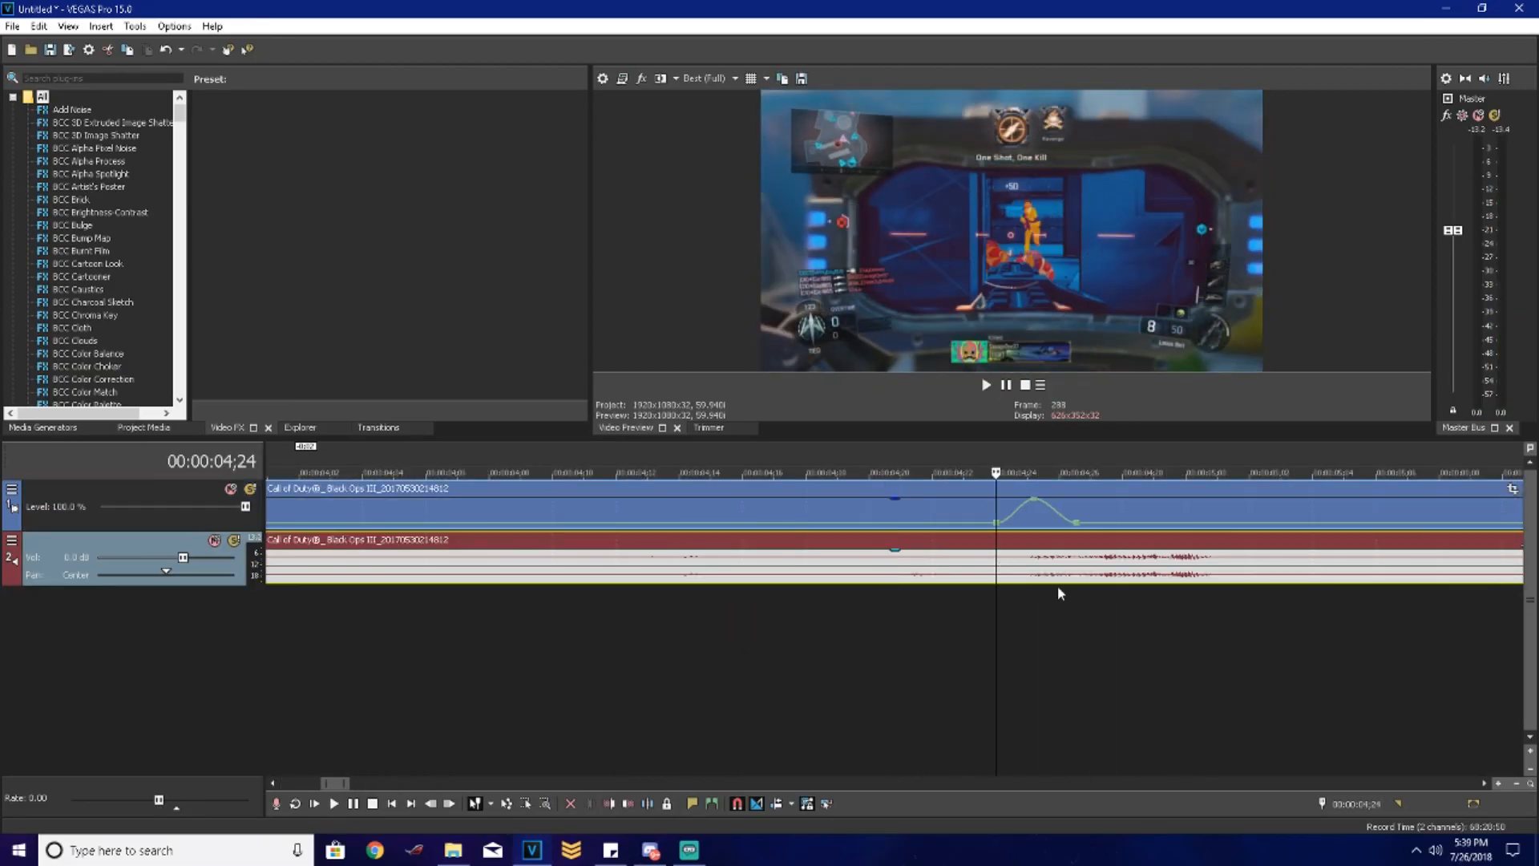
scroll(914, 559, "down", 5)
left_click_drag(912, 557, 892, 565)
scroll(1012, 587, "down", 4)
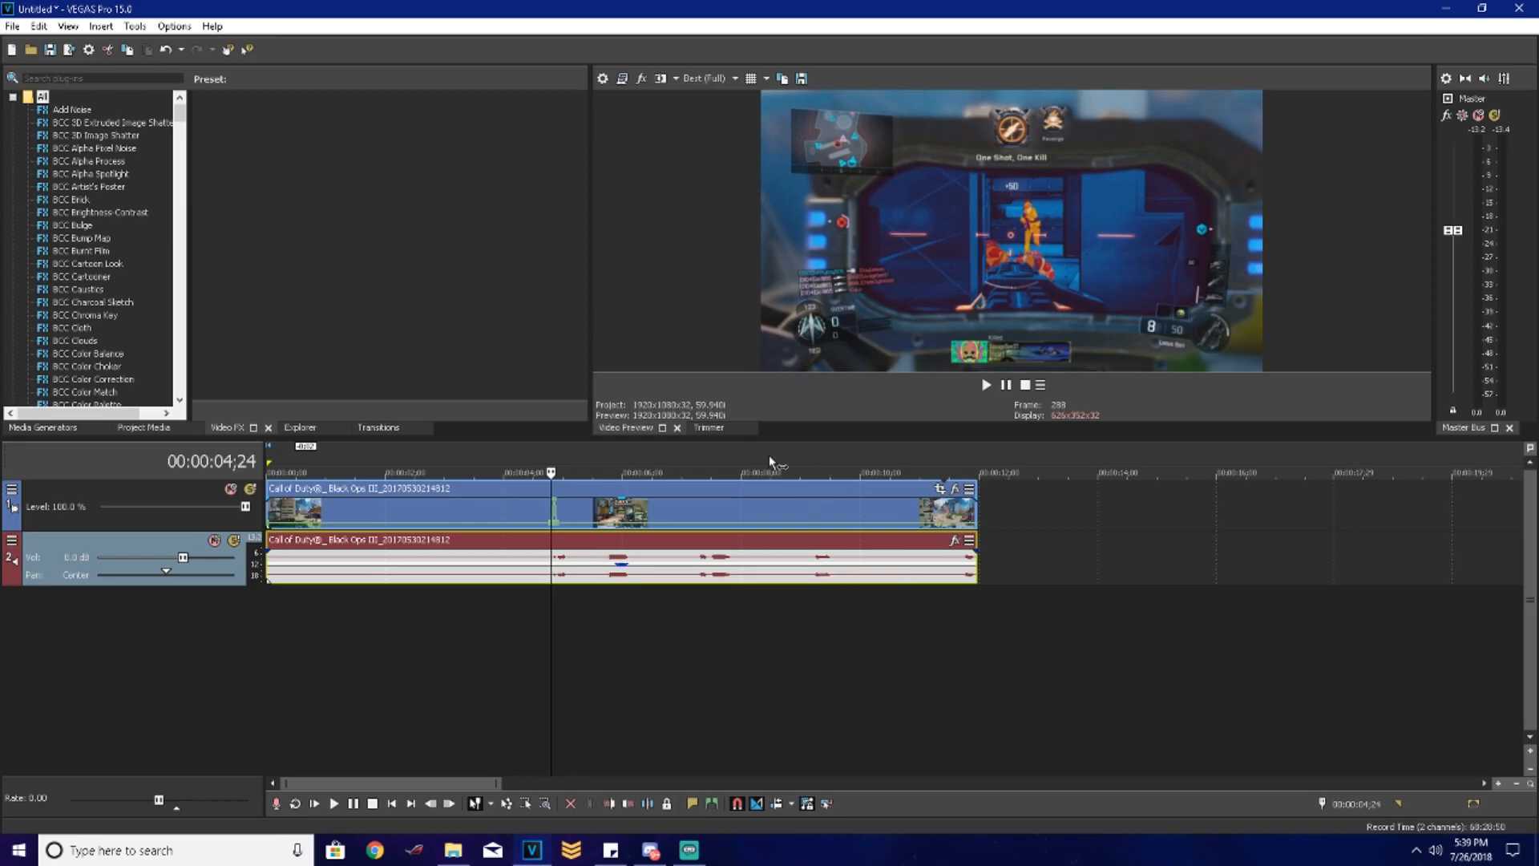
Step: Play back the velocity spike up close, starting at 00:00:04;24
scroll(699, 496, "up", 4)
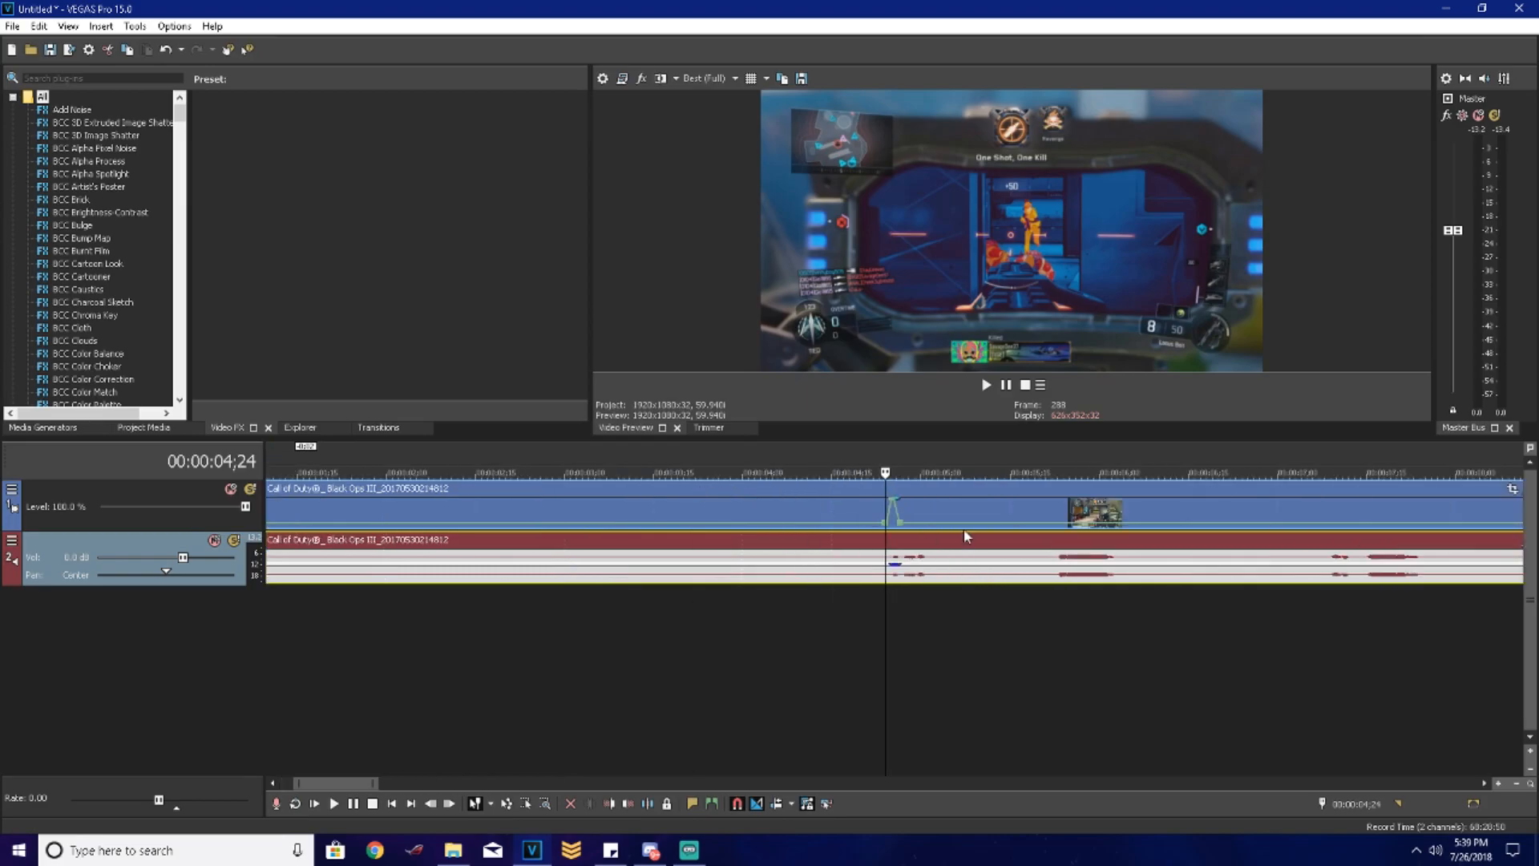
scroll(912, 521, "up", 5)
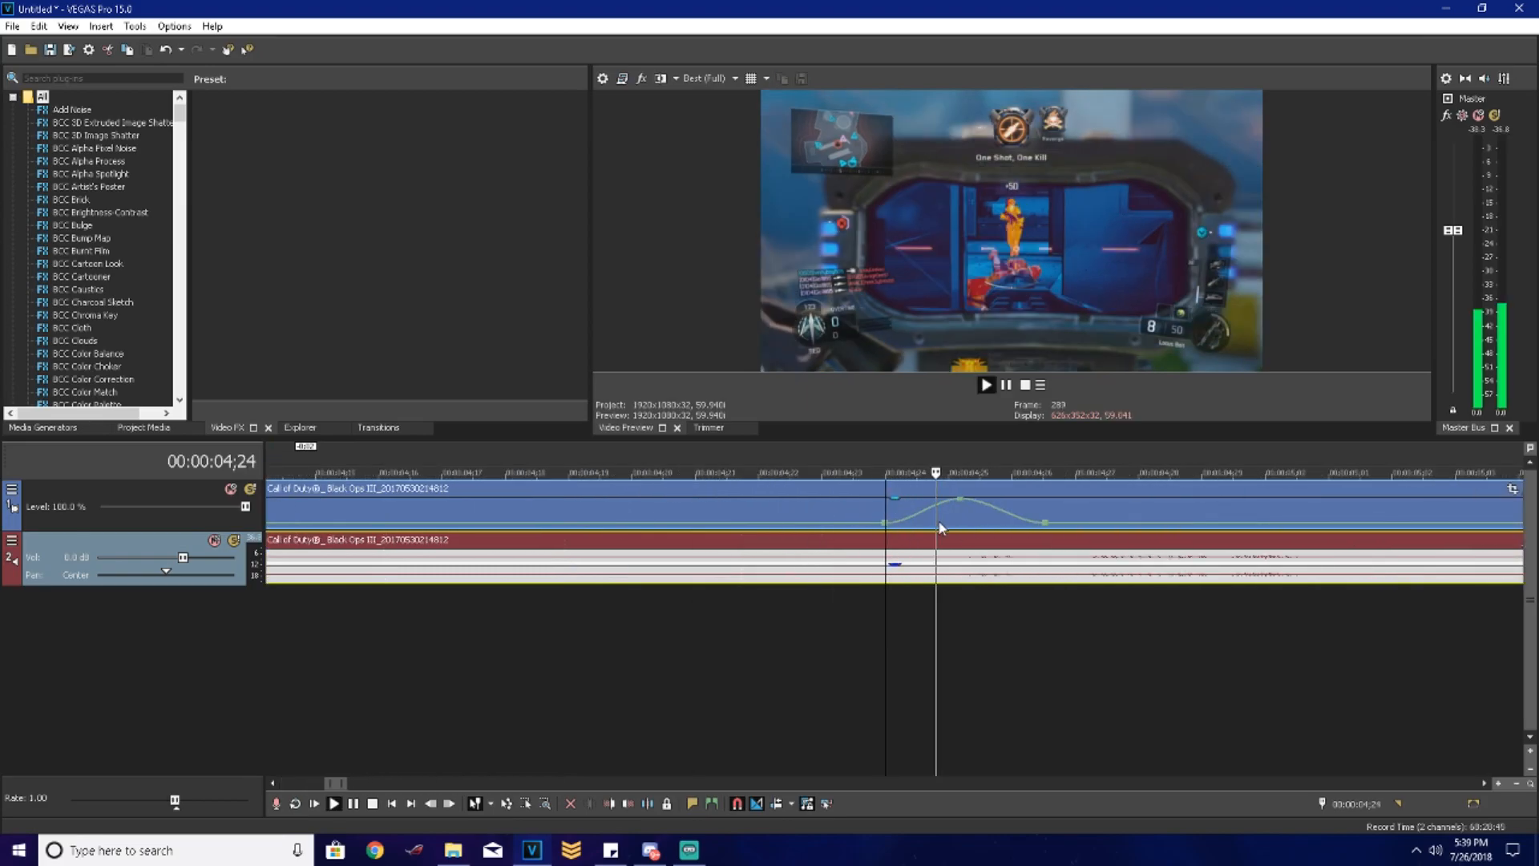
key("space")
key("space")
key("space")
key("space")
Step: Add a second velocity spike of three points around the earlier shot at 00:00:04;06, with the middle point at 1,000 %
scroll(866, 539, "down", 4)
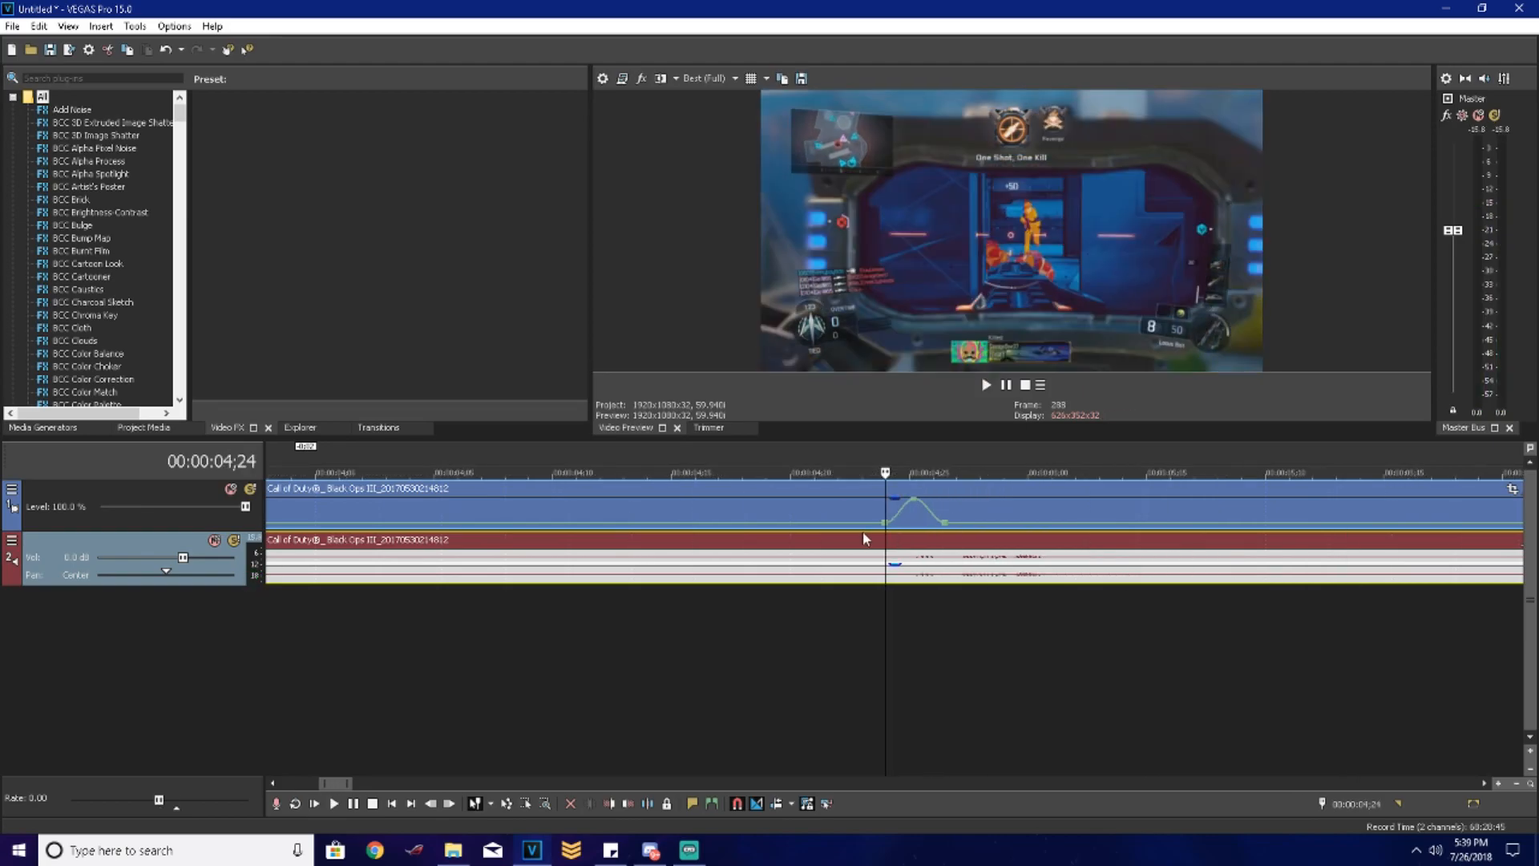
left_click(611, 568)
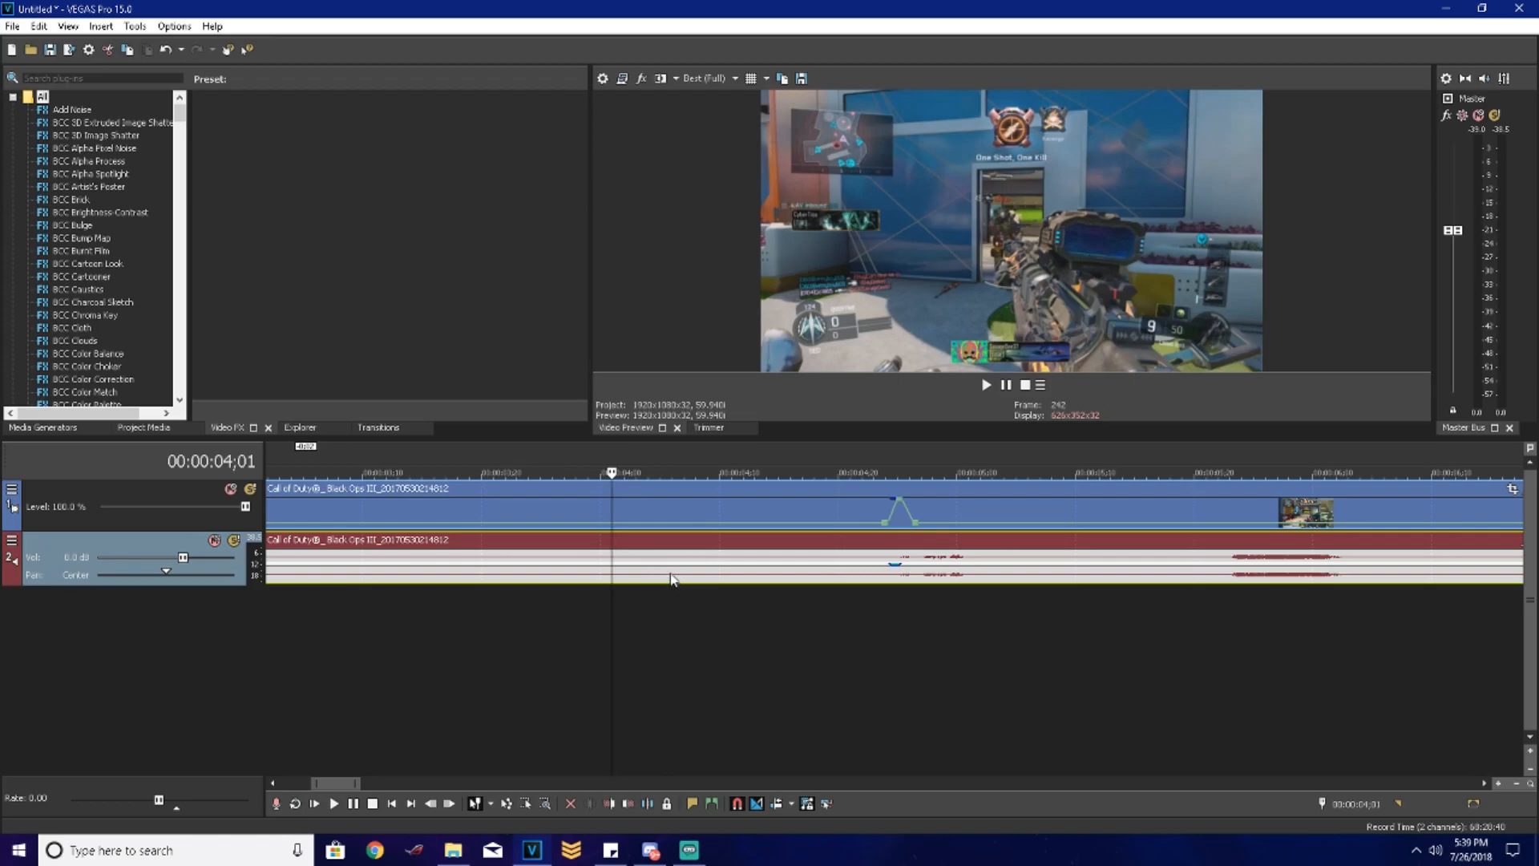
left_click(670, 579)
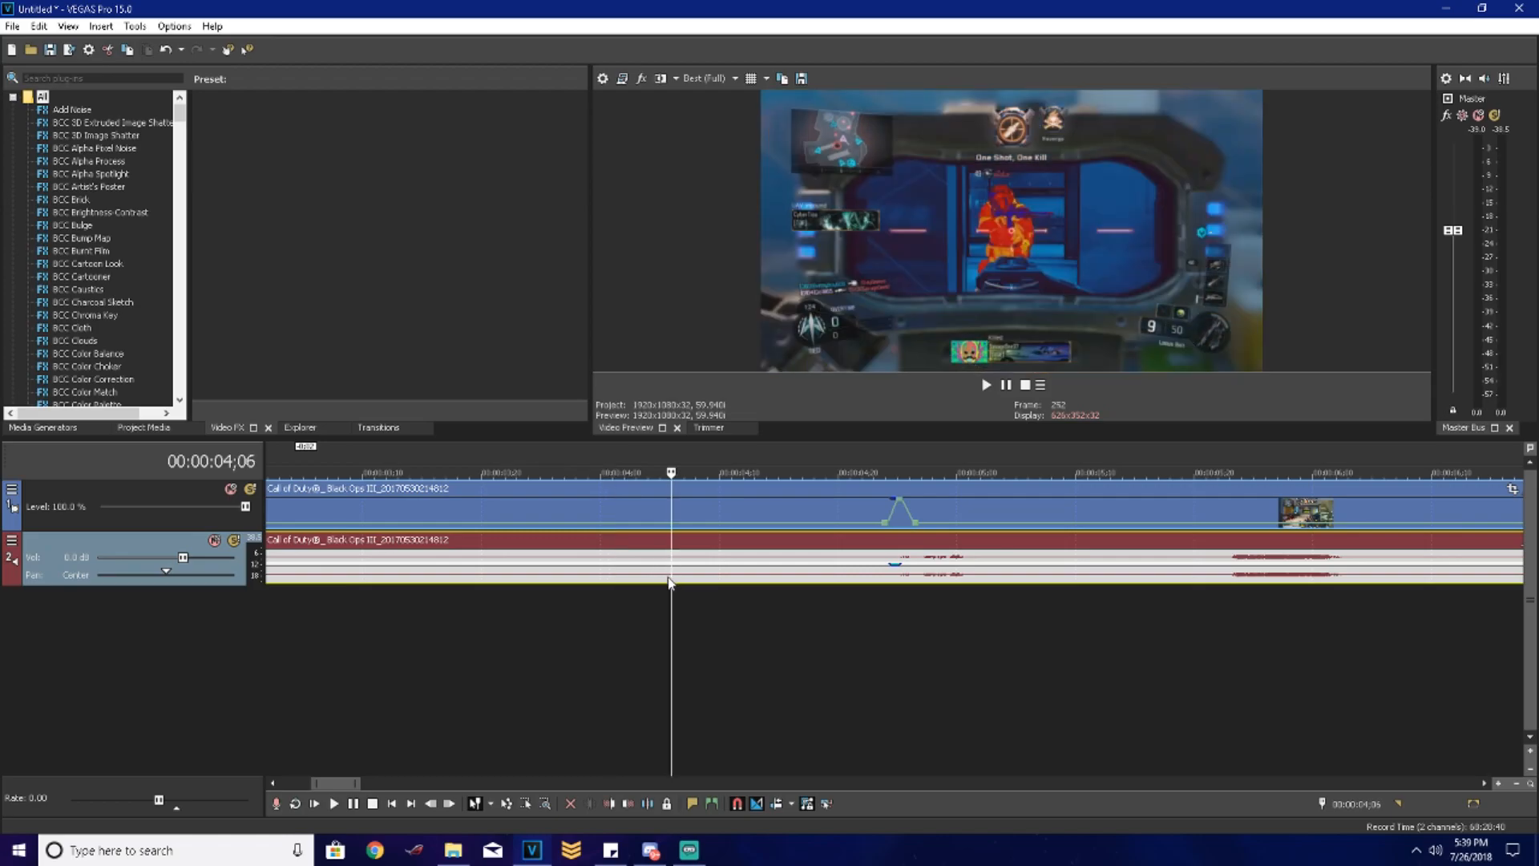
key("Left")
double_click(659, 522)
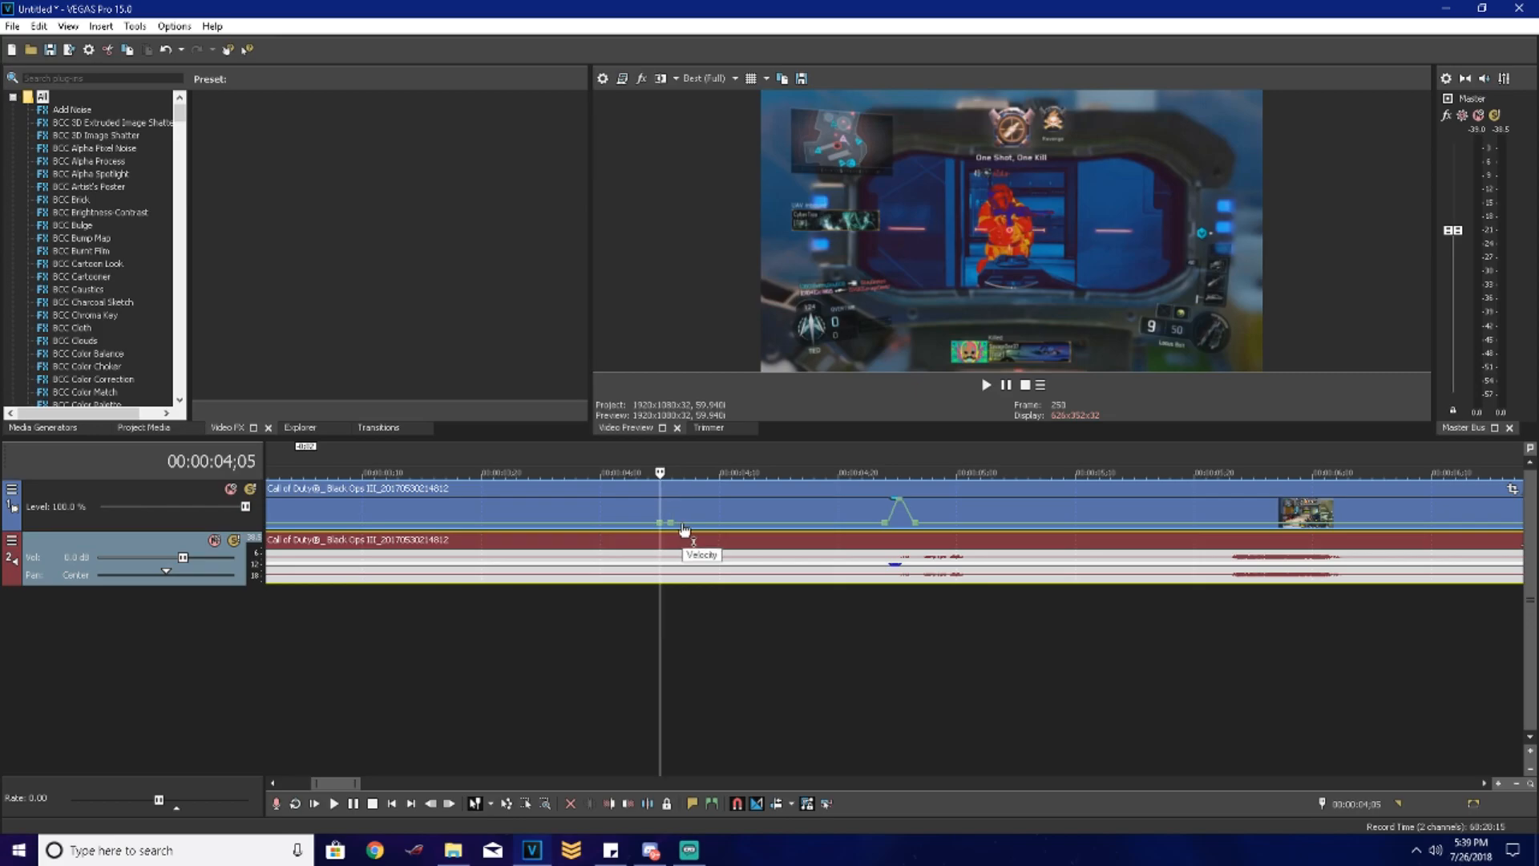
left_click(681, 531)
left_click_drag(676, 510, 676, 498)
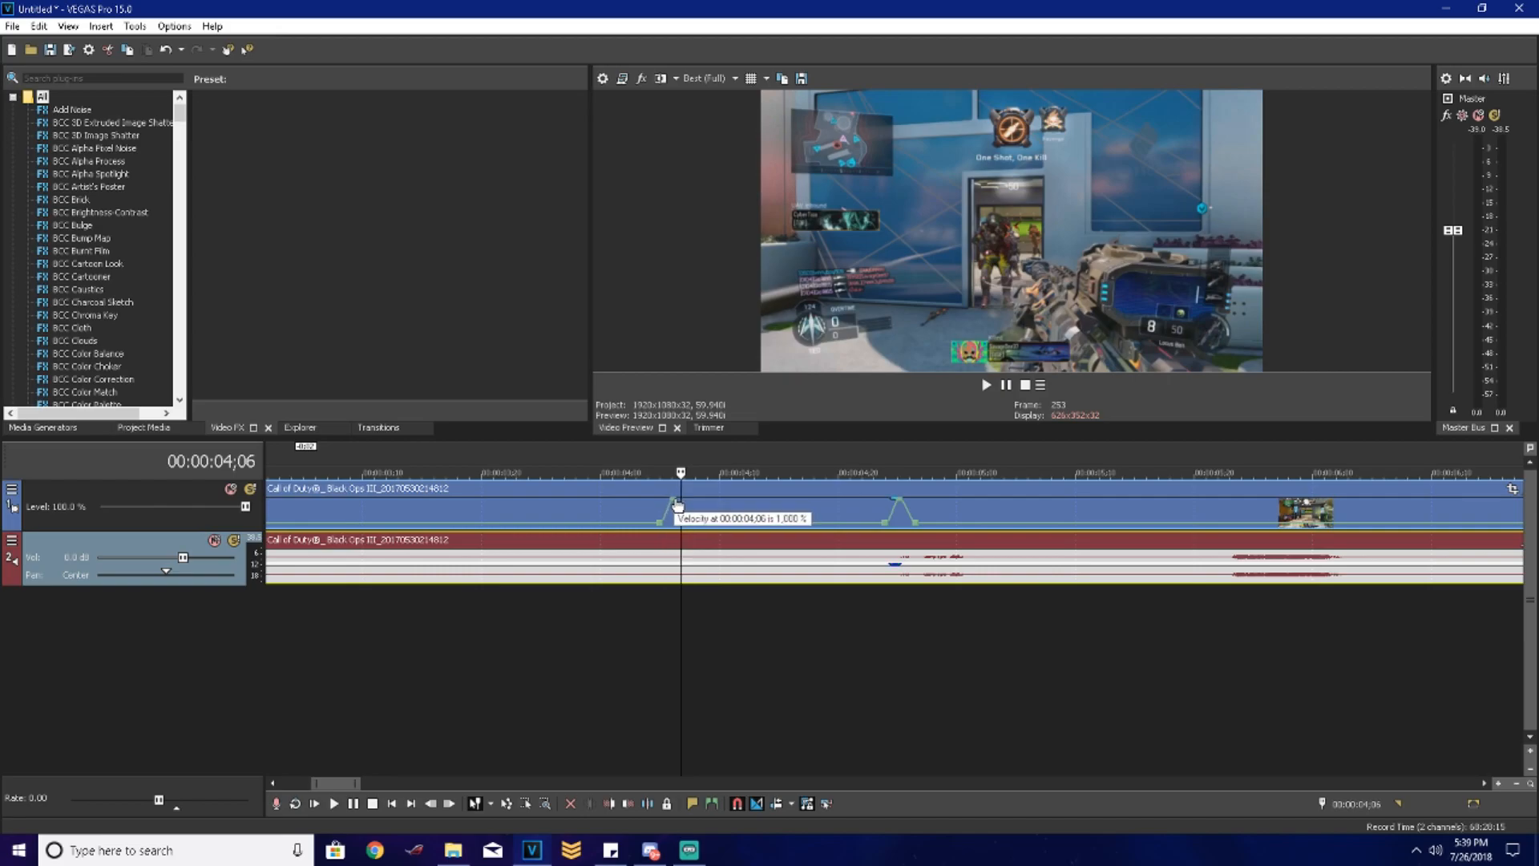
left_click(675, 505)
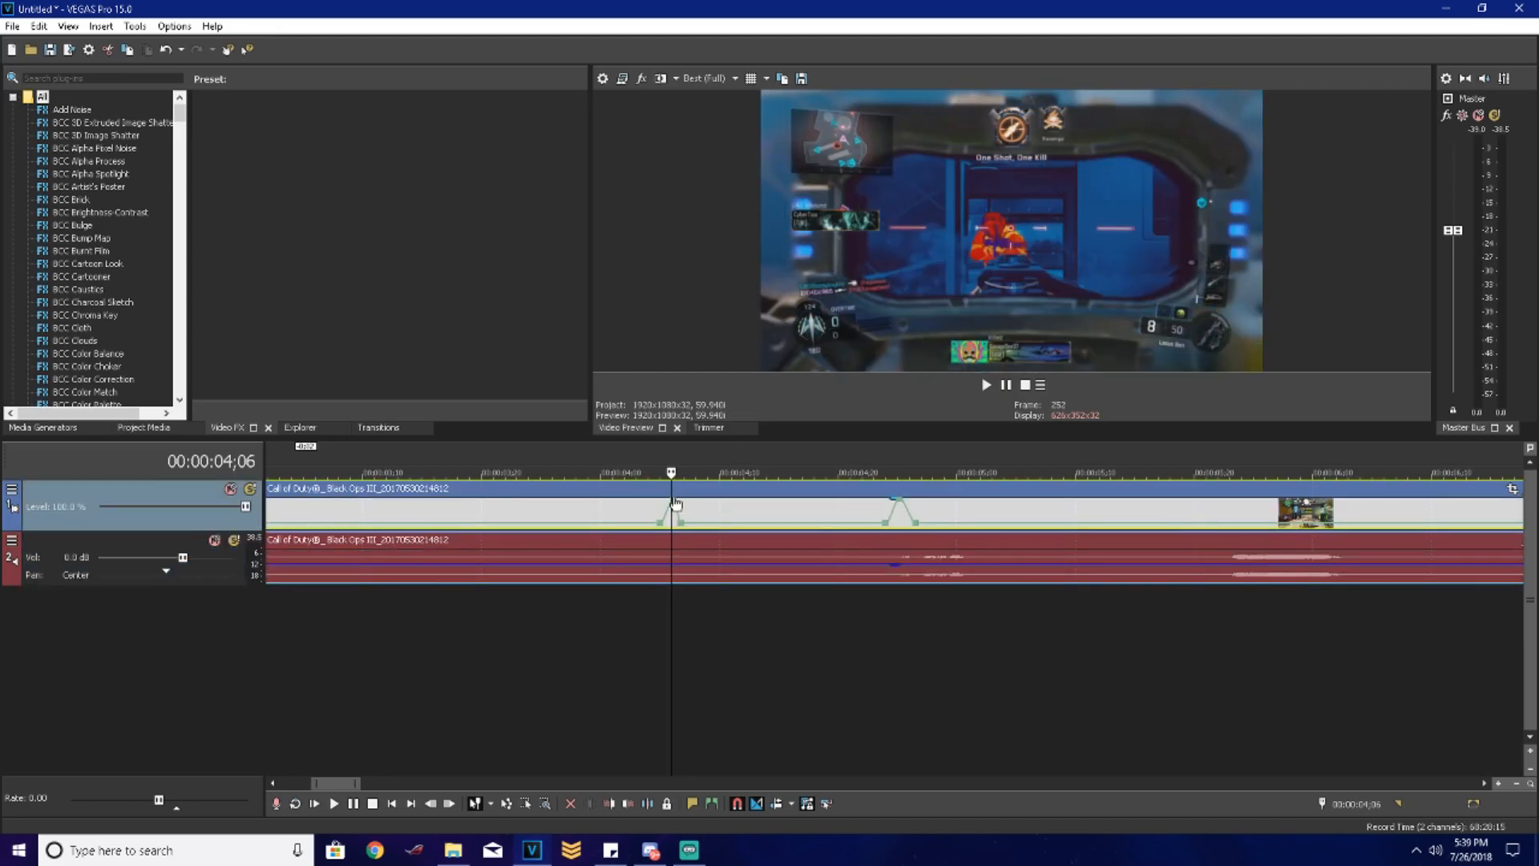
Step: Set the end and start points of the later velocity spike near 00:00:04;25 to 50% forward velocity
left_click(901, 521)
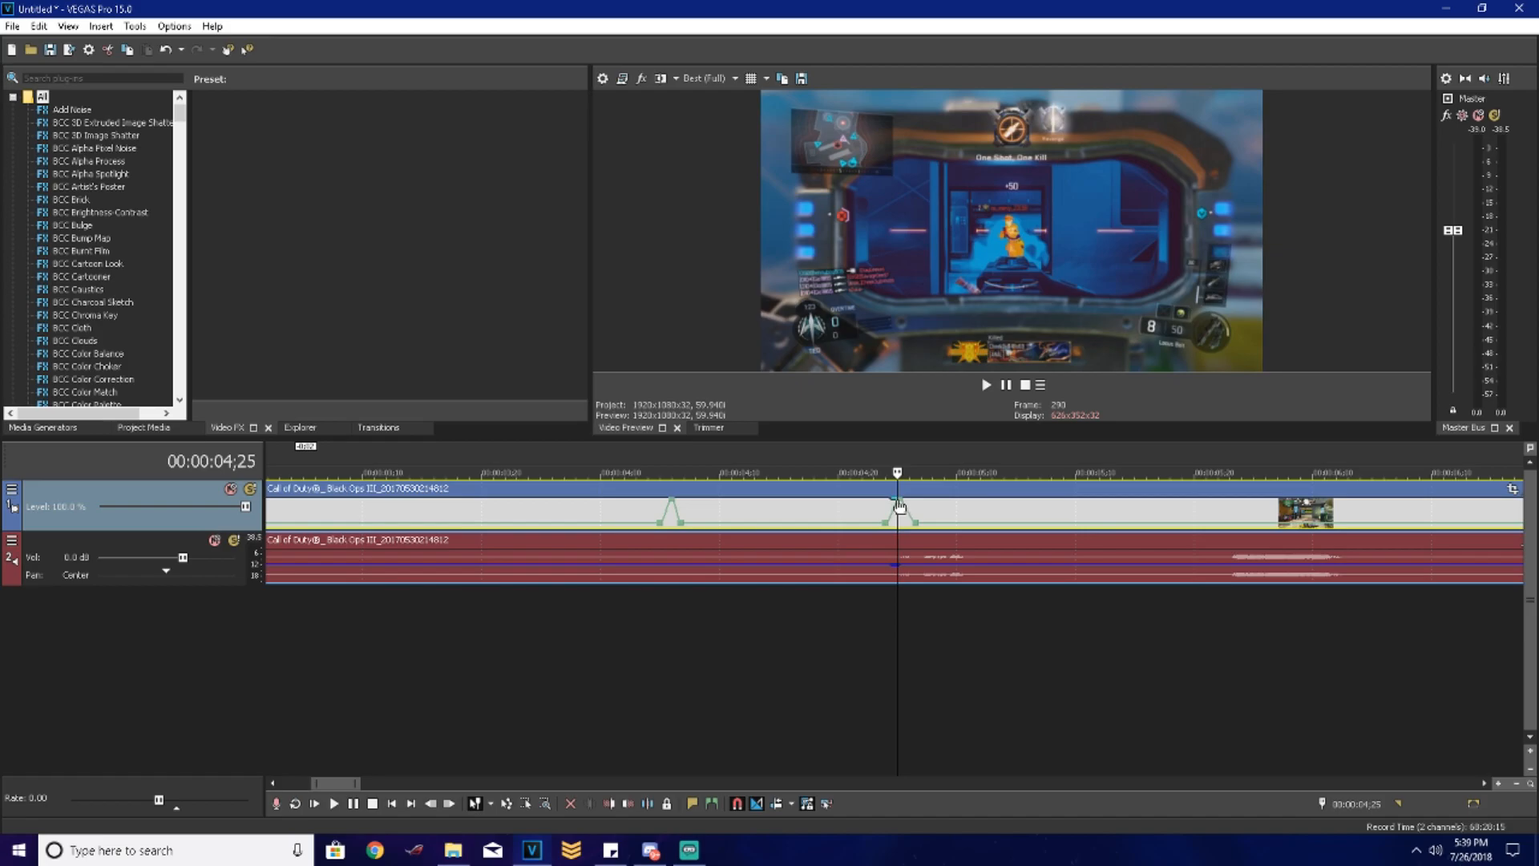
left_click(898, 504)
mouse_move(910, 526)
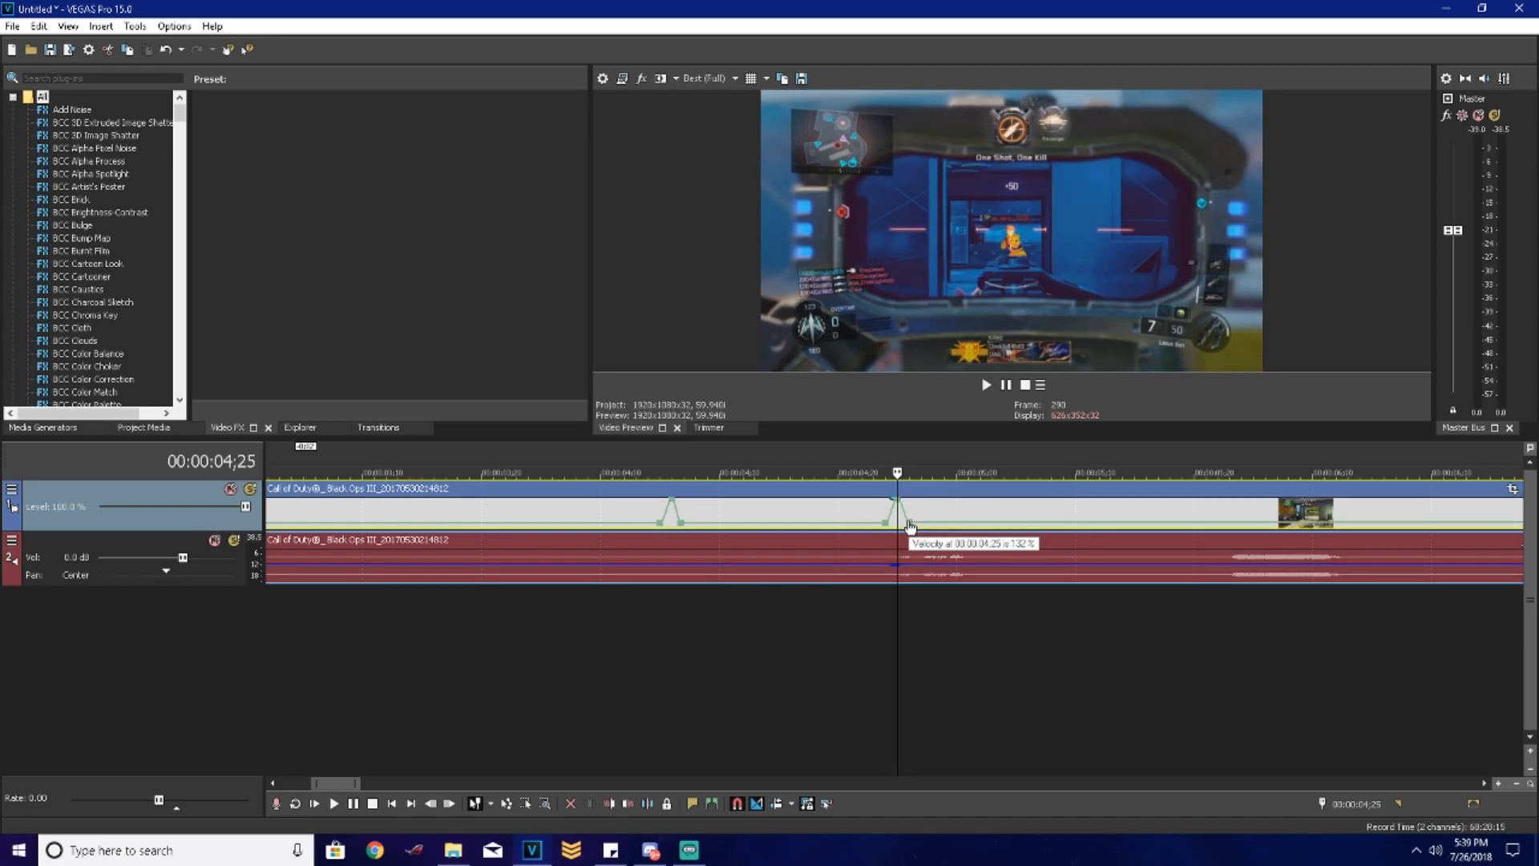
right_click(909, 526)
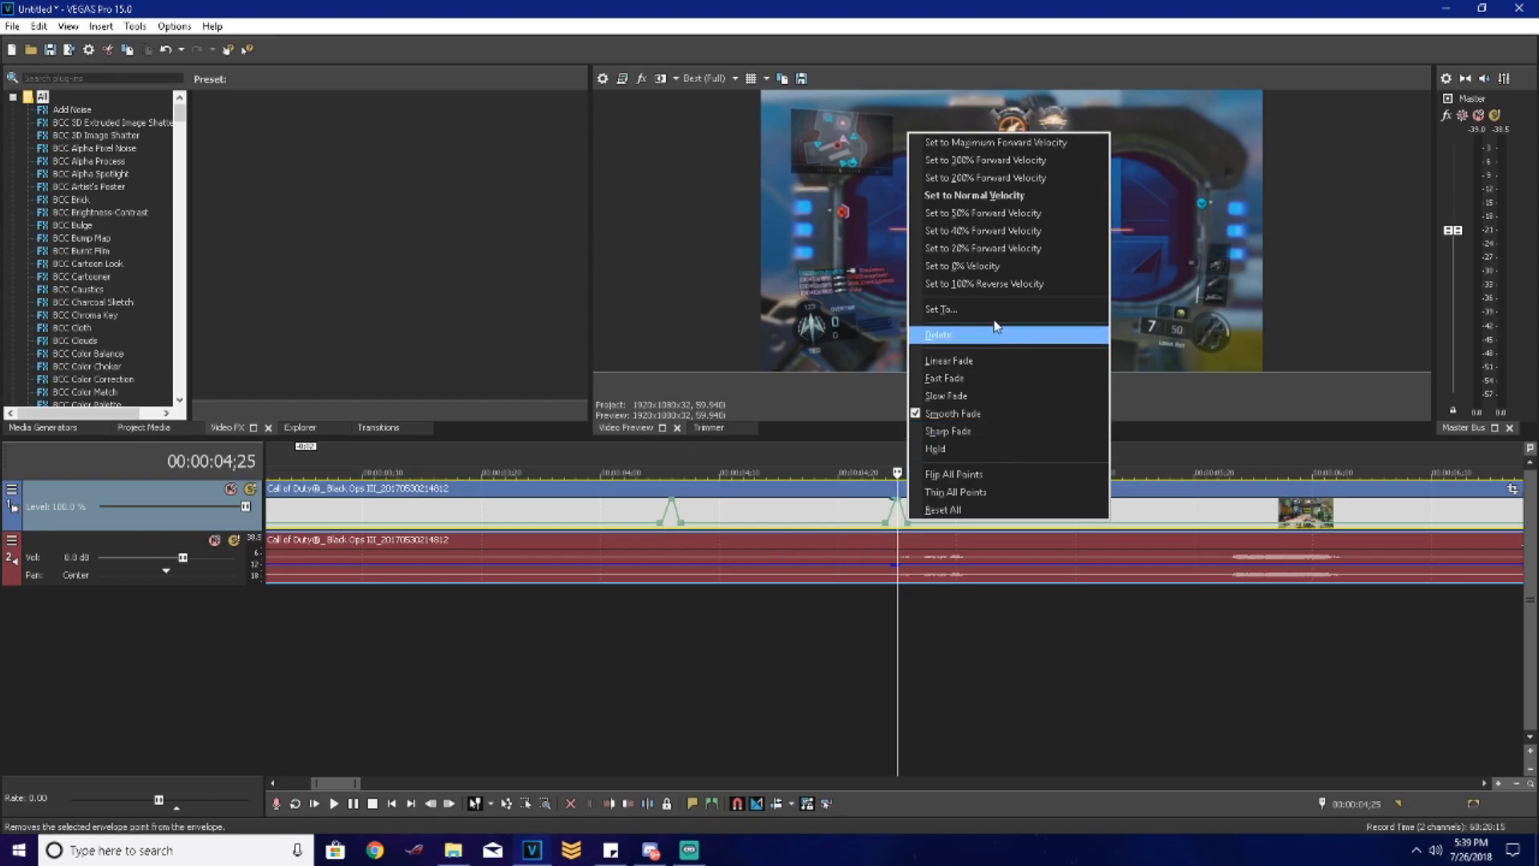
left_click(976, 213)
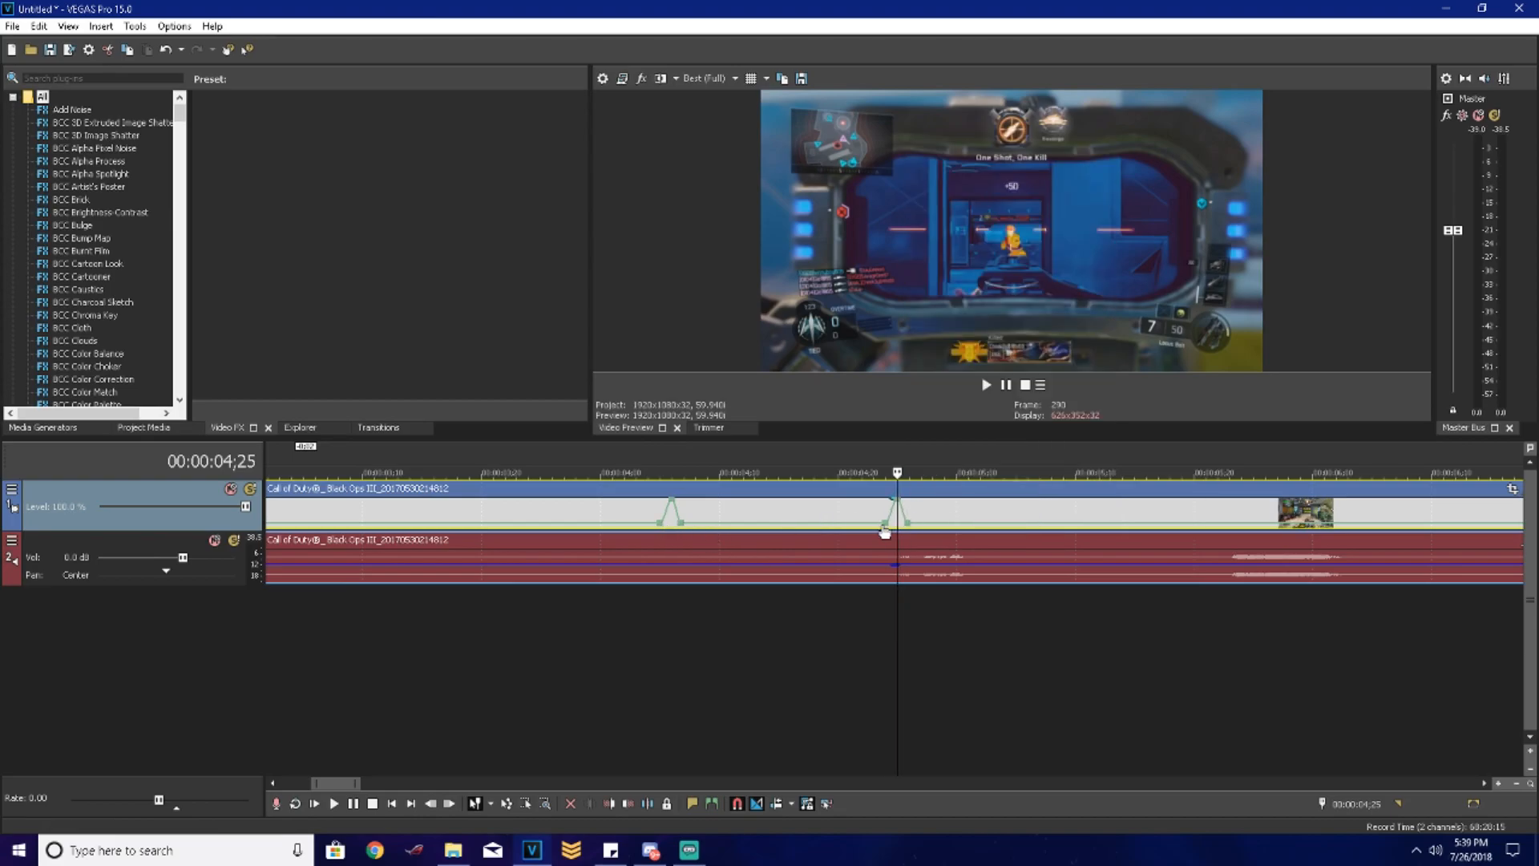
left_click(885, 523)
right_click(885, 523)
left_click(940, 219)
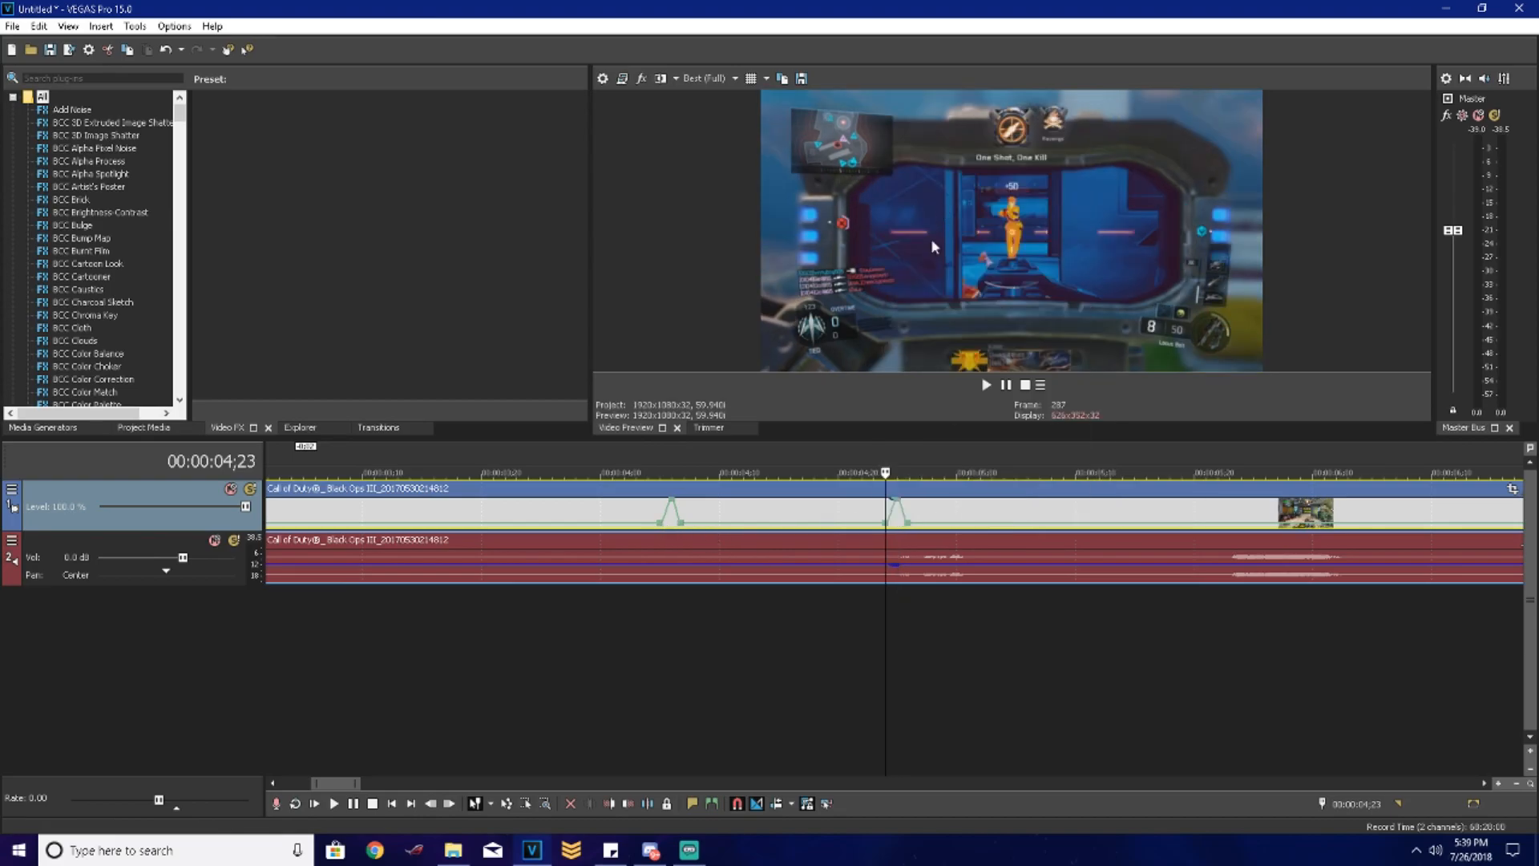
Step: Set the end and start points of the earlier velocity spike near 00:00:04;06 to 50% forward velocity
left_click(681, 525)
right_click(681, 526)
left_click(781, 217)
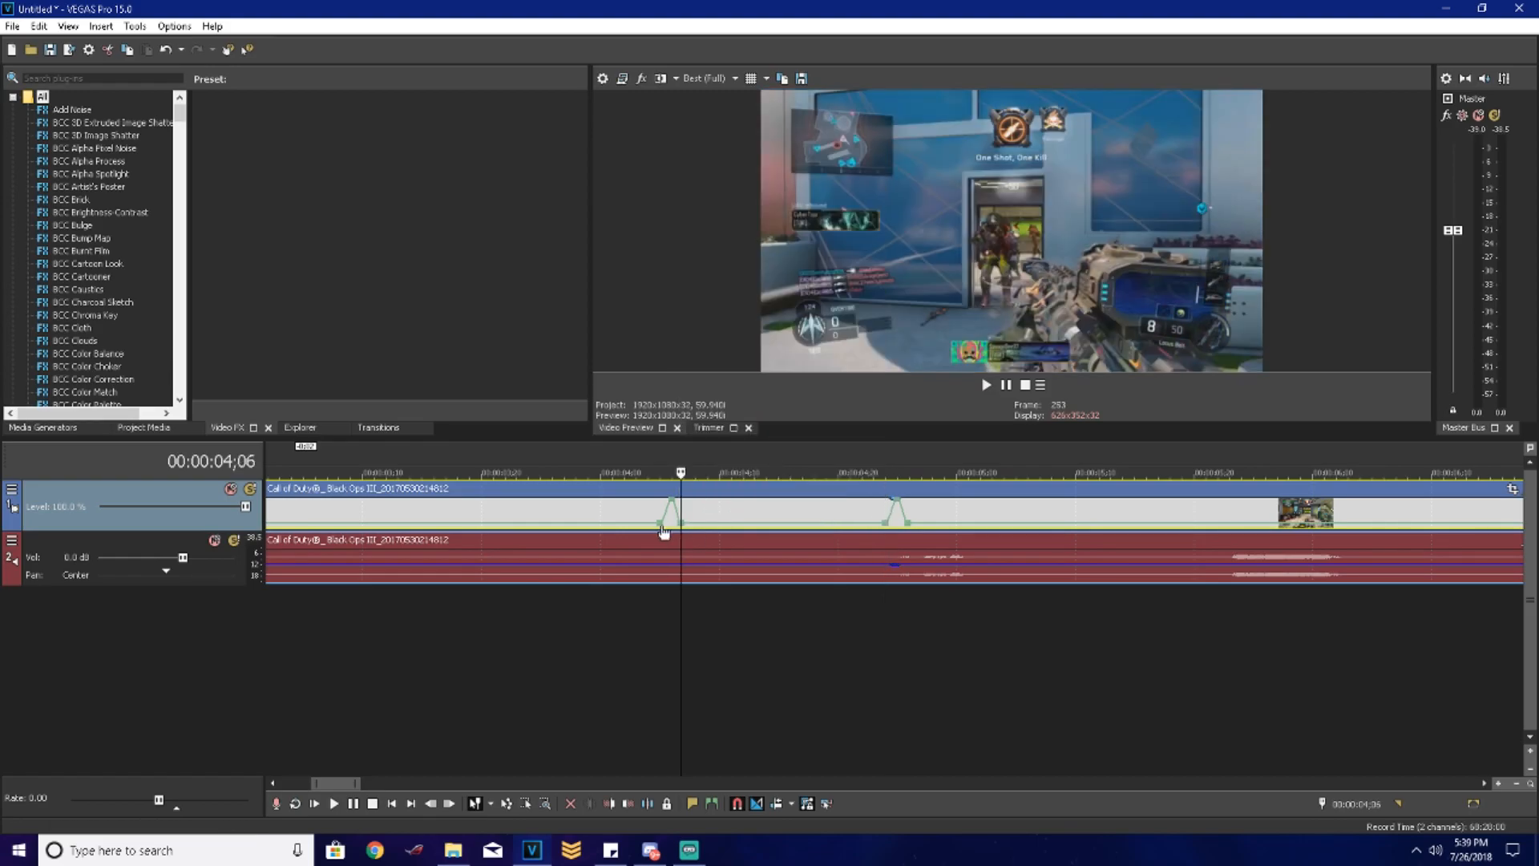
left_click(660, 525)
right_click(660, 525)
left_click(754, 210)
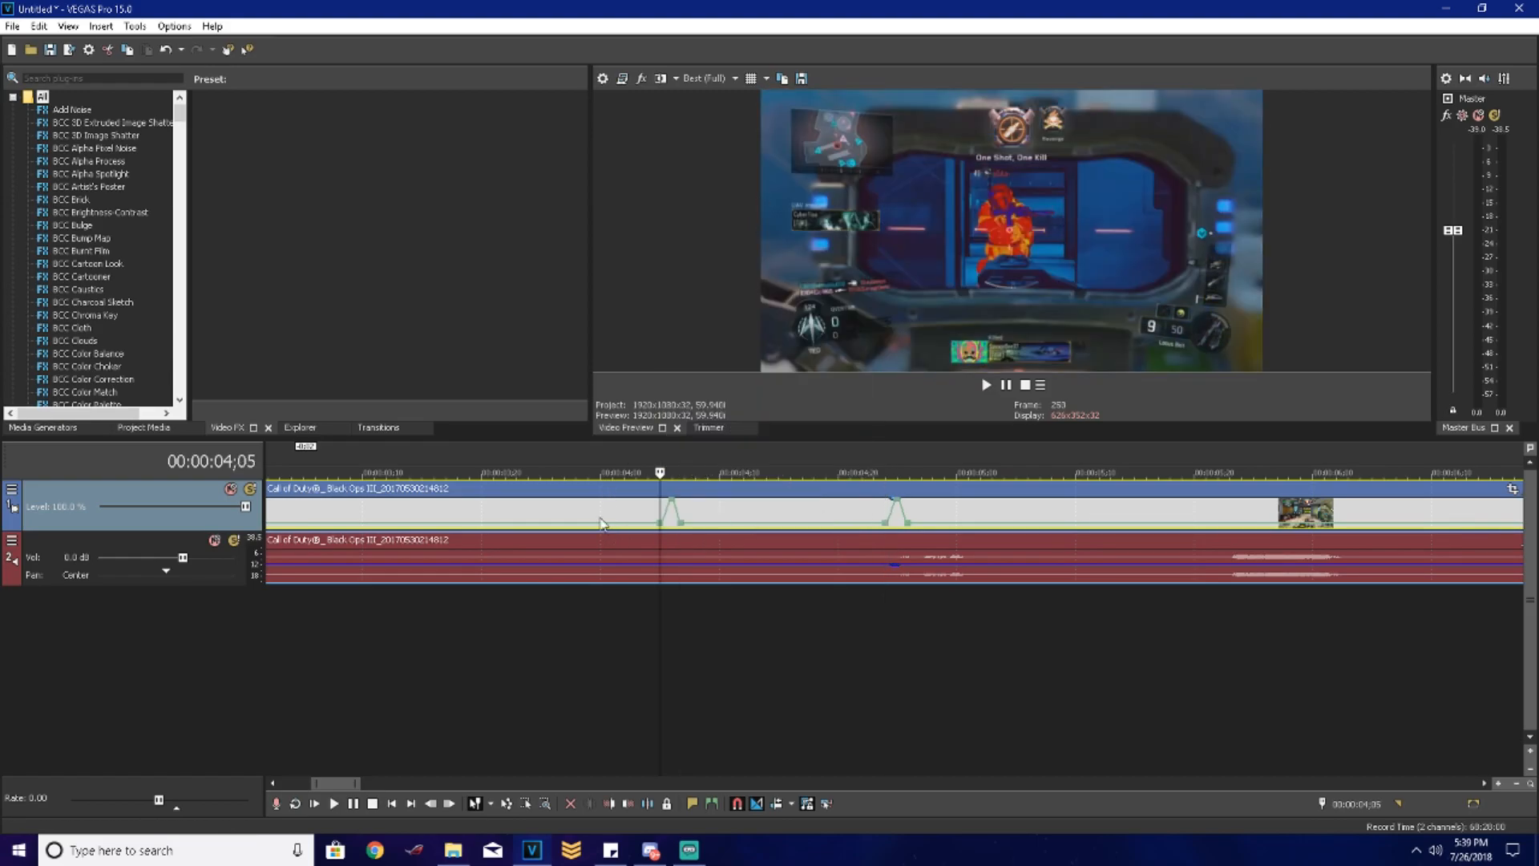
Step: Play back the section containing both velocity spikes
left_click(565, 507)
key("space")
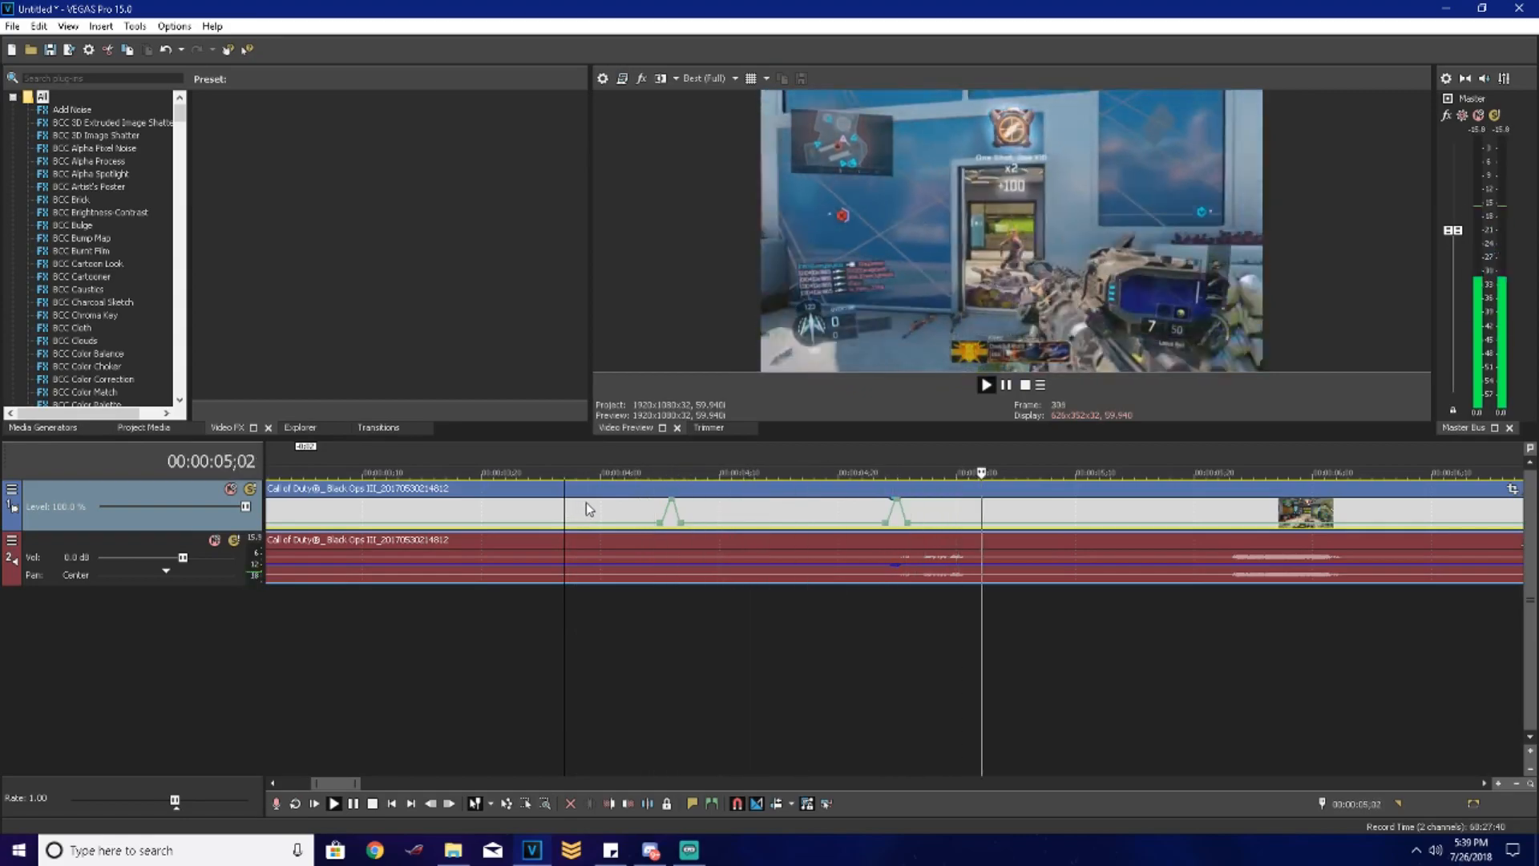
key("space")
Step: Split the video and audio clips at the earlier velocity spike, at 00:00:04;06
scroll(792, 541, "down", 2)
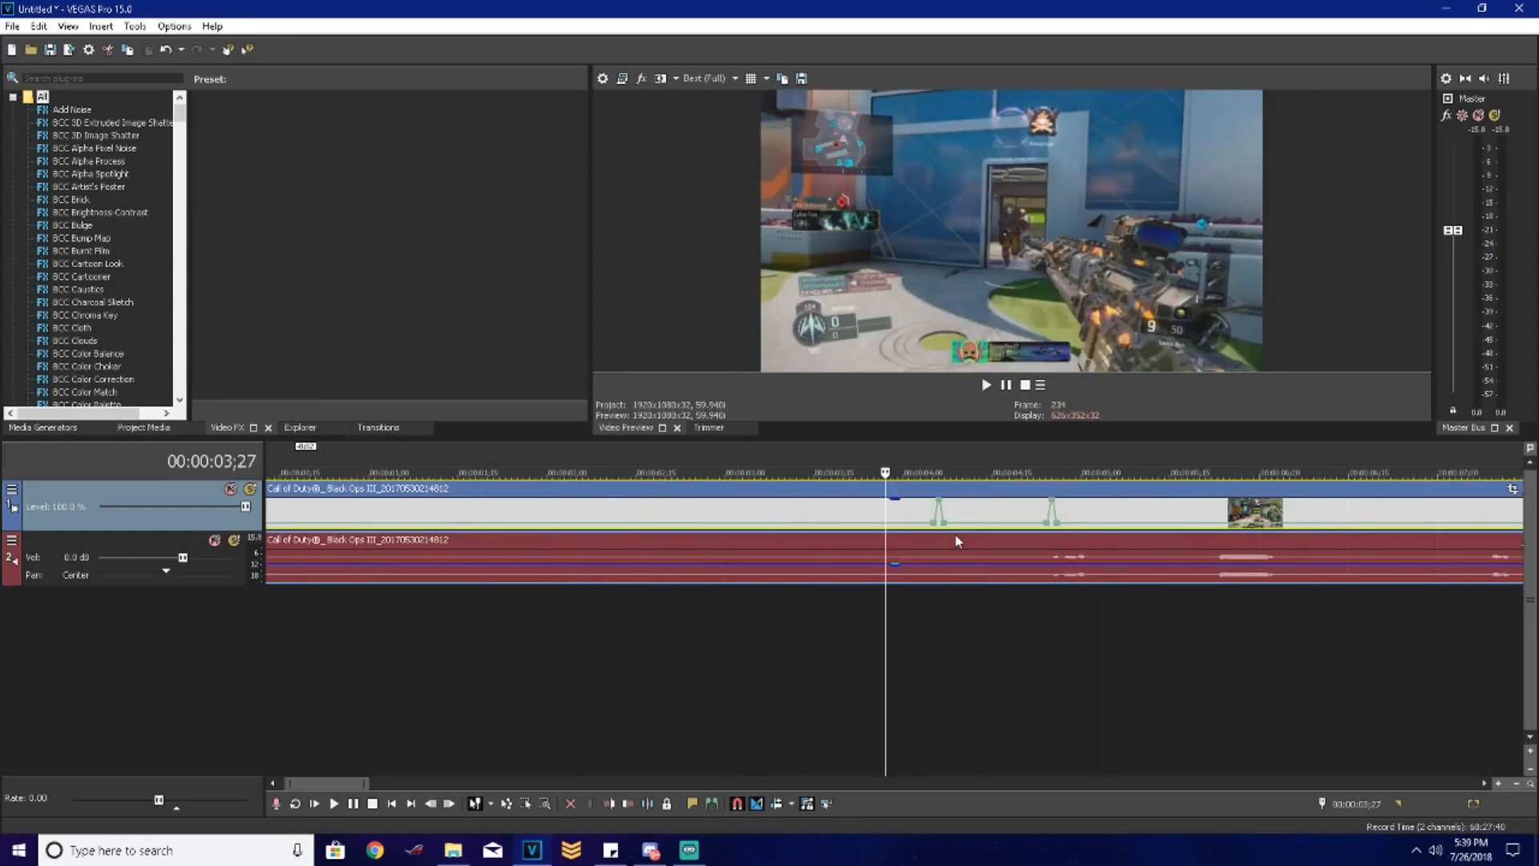
scroll(958, 533, "up", 1)
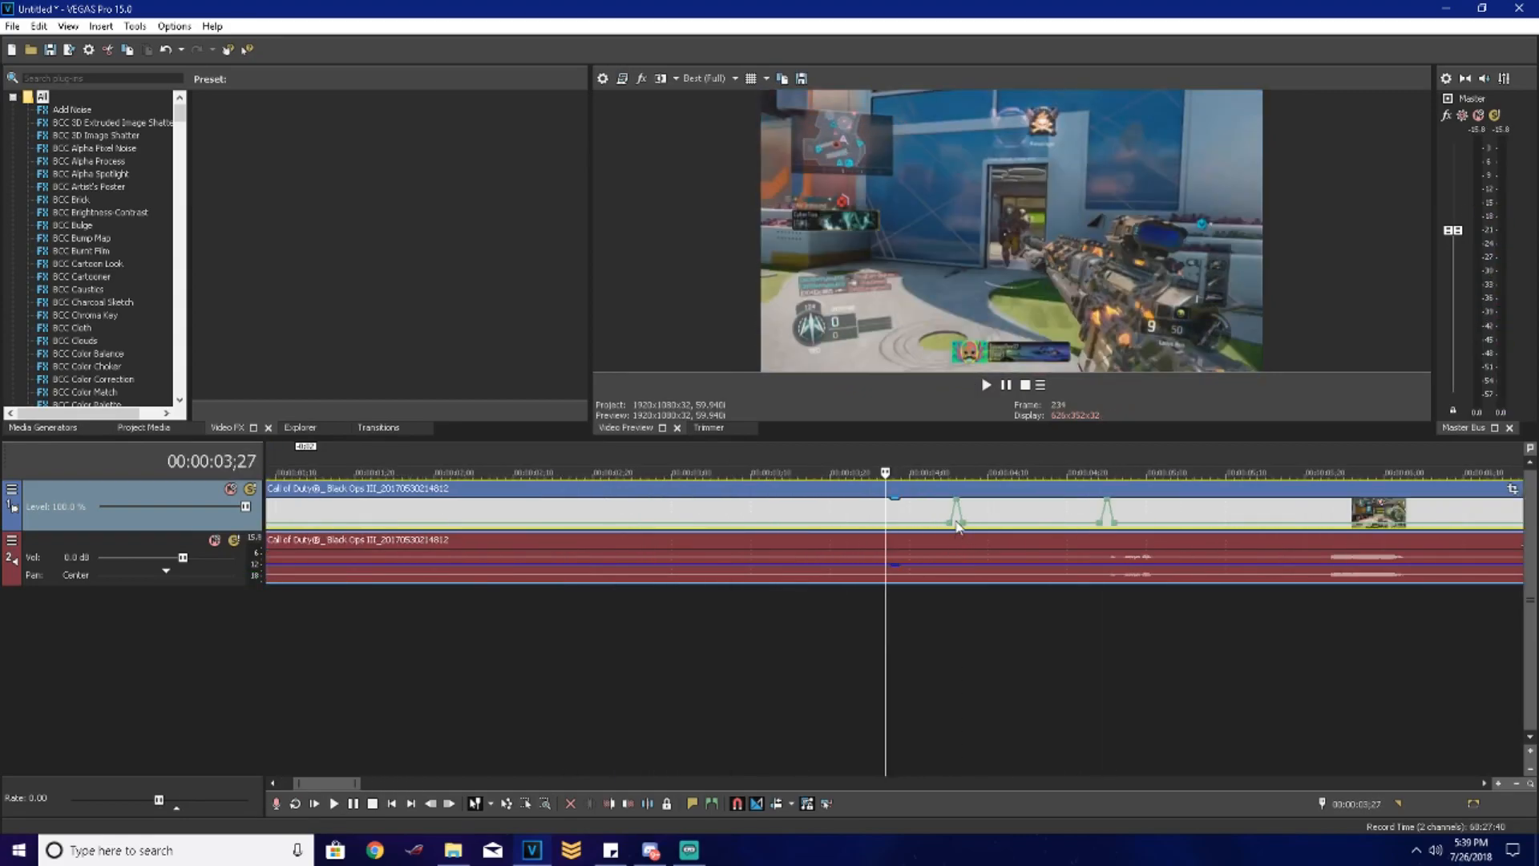
left_click(959, 526)
key("s")
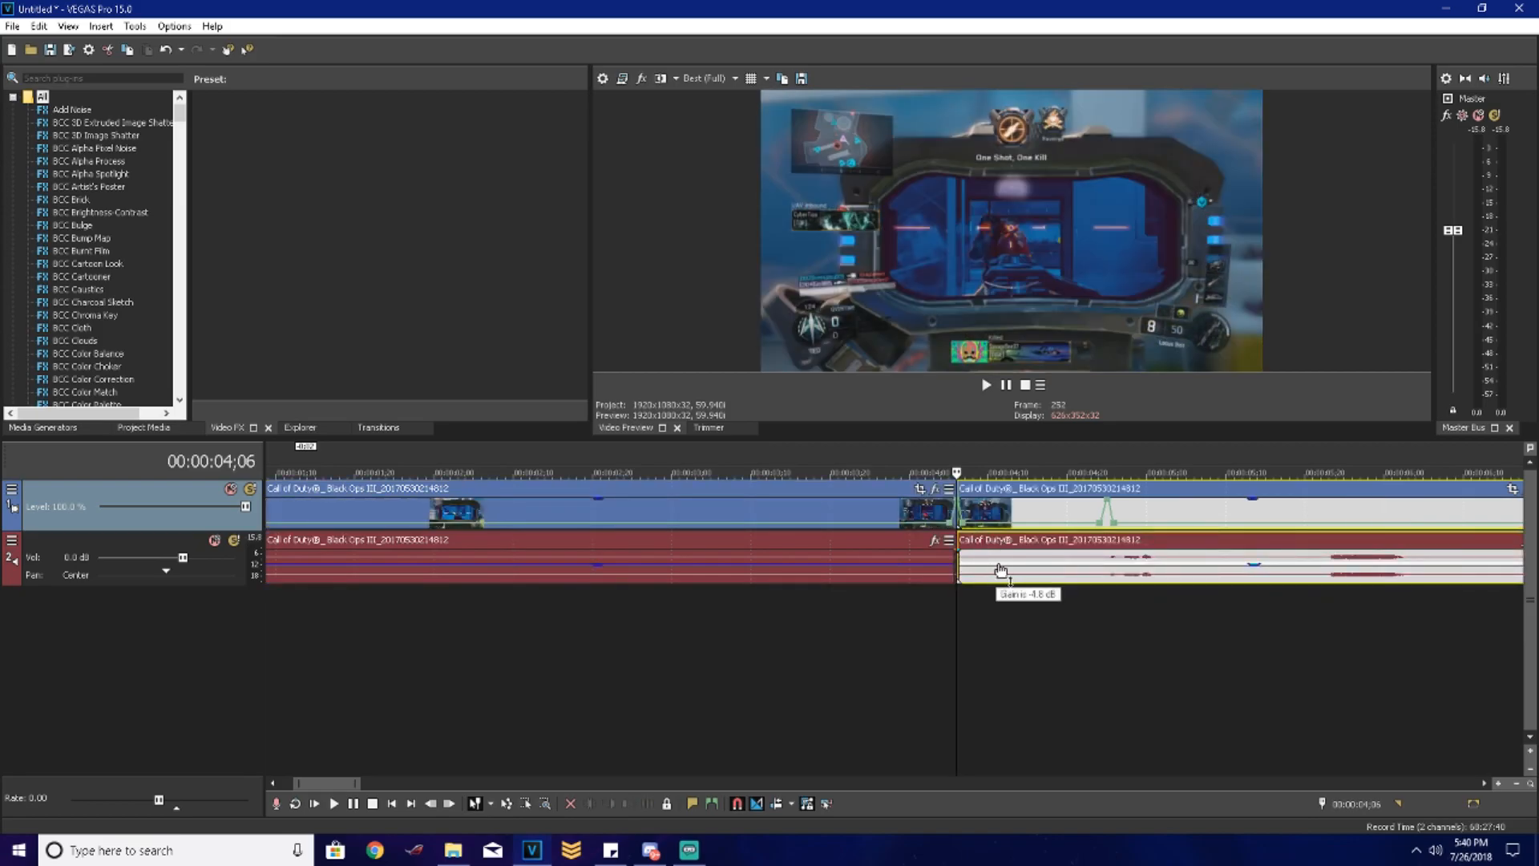
Step: Undo the split of the video and audio clips at the earlier velocity spike
left_click(1111, 561)
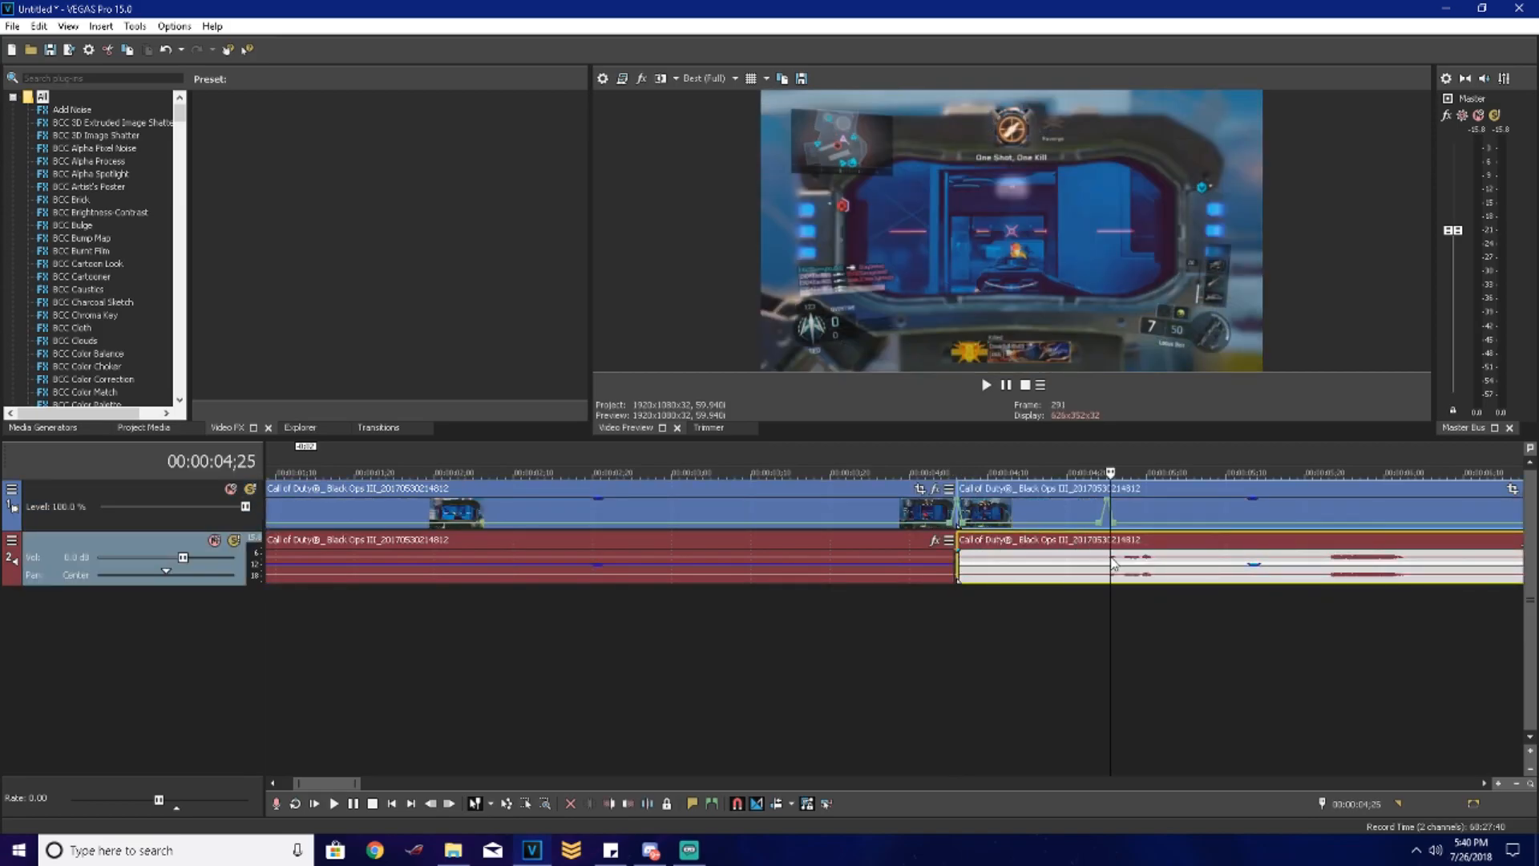
left_click(987, 575)
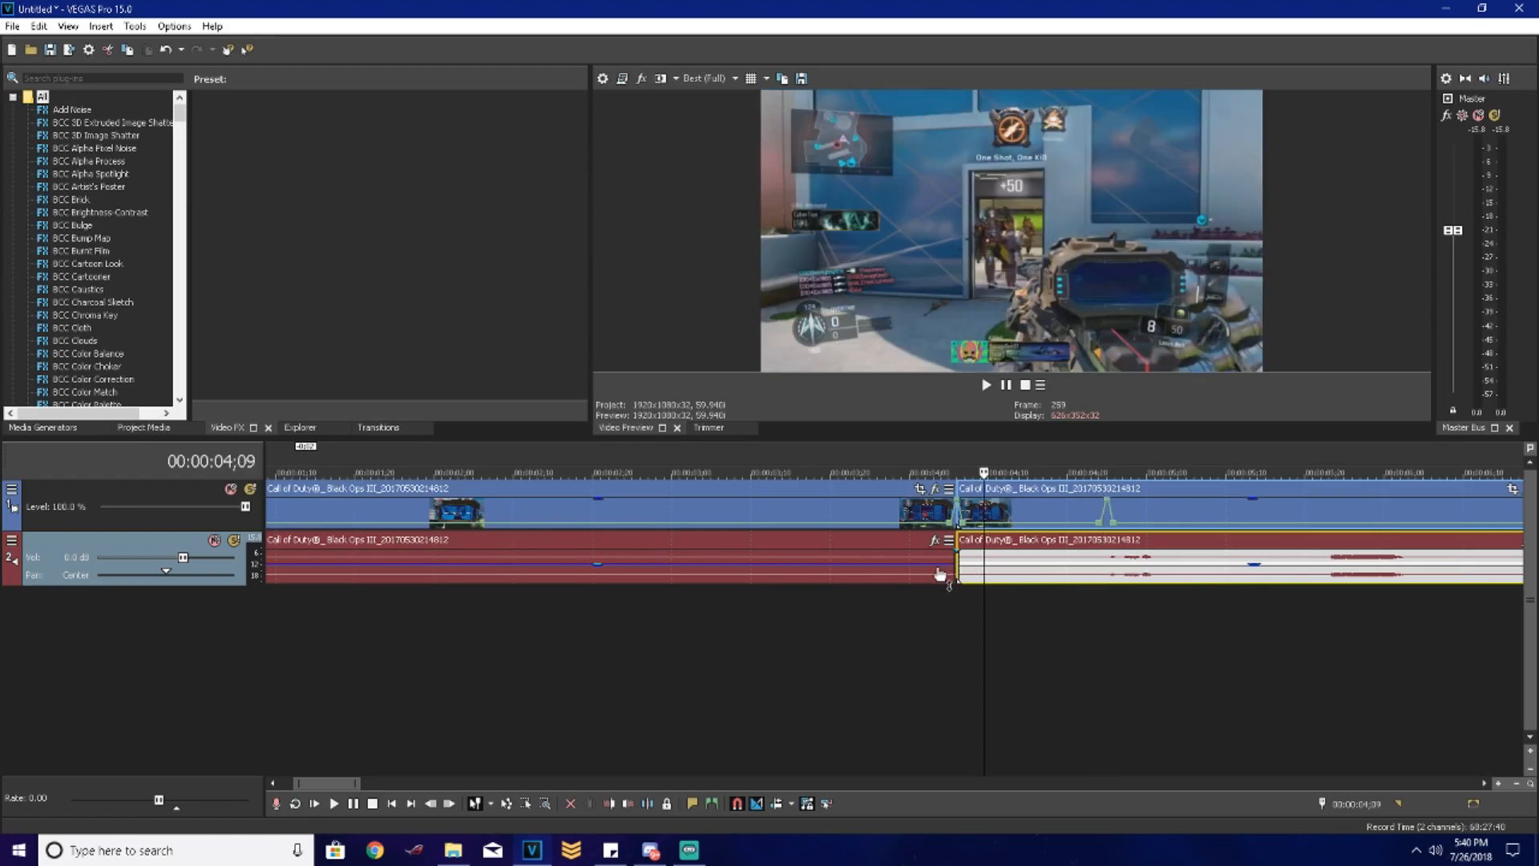
key("ctrl+z")
Step: Split the video and audio clips just before and just after the earlier velocity spike, at 00:00:04;04 and 00:00:04;07
left_click(945, 563)
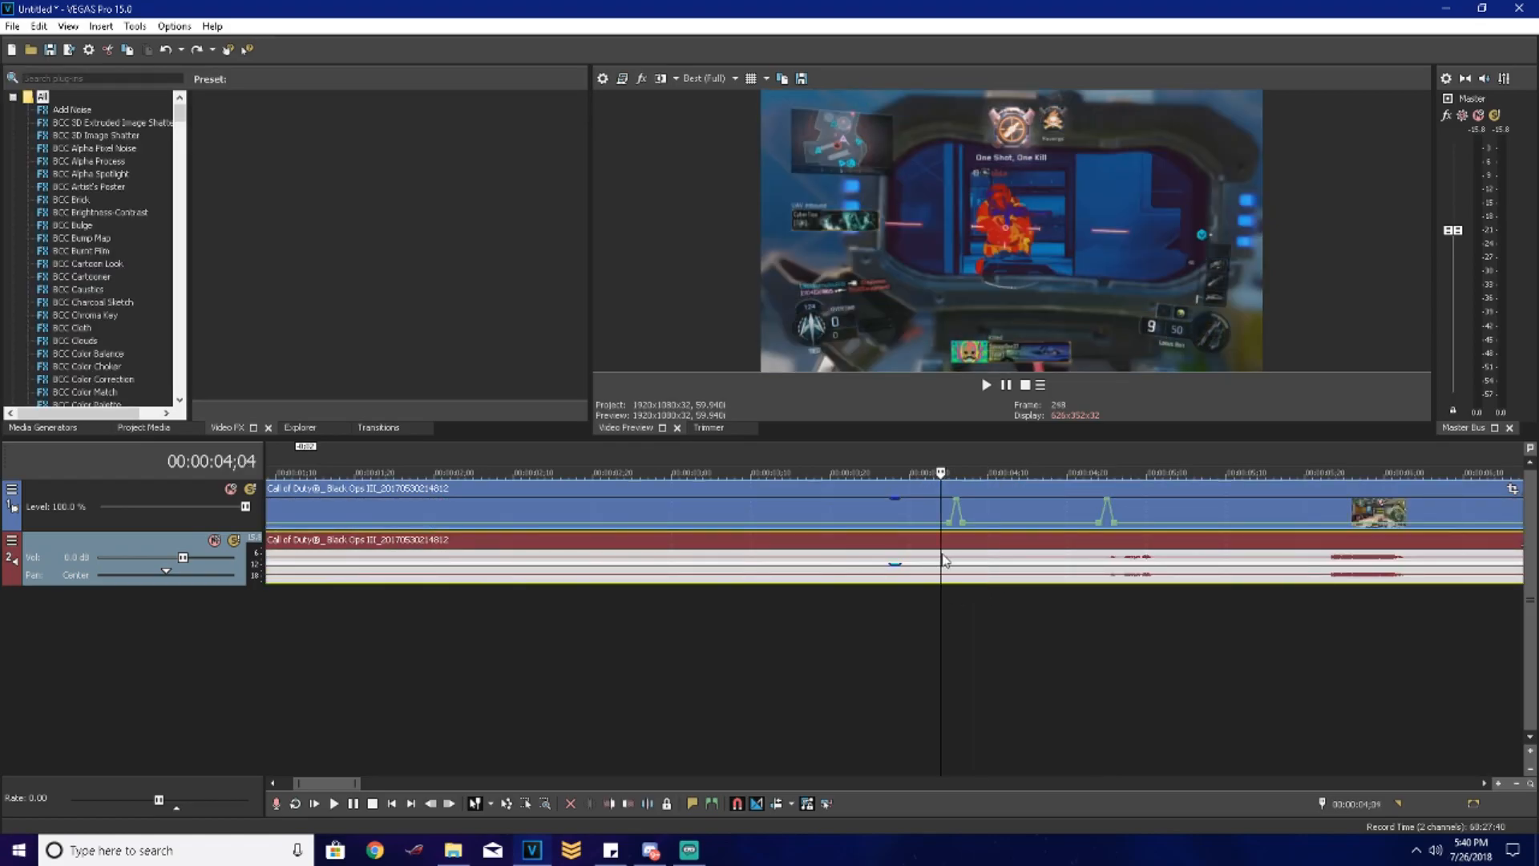
key("s")
left_click(968, 560)
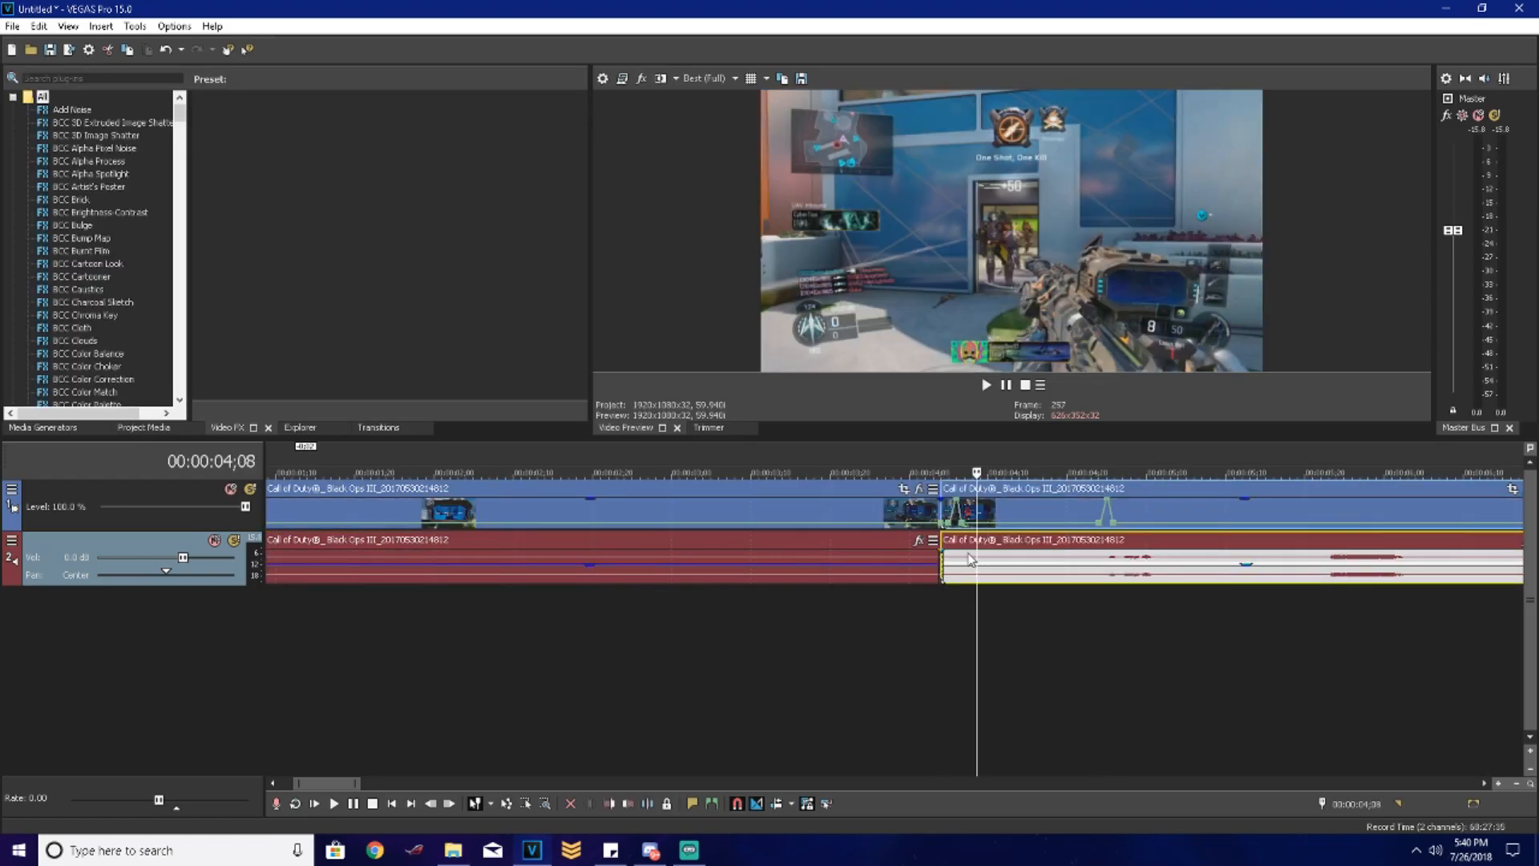
key("s")
Step: Open Event Pan/Crop for the short video segment containing the earlier velocity spike and widen its window
scroll(947, 540, "up", 4)
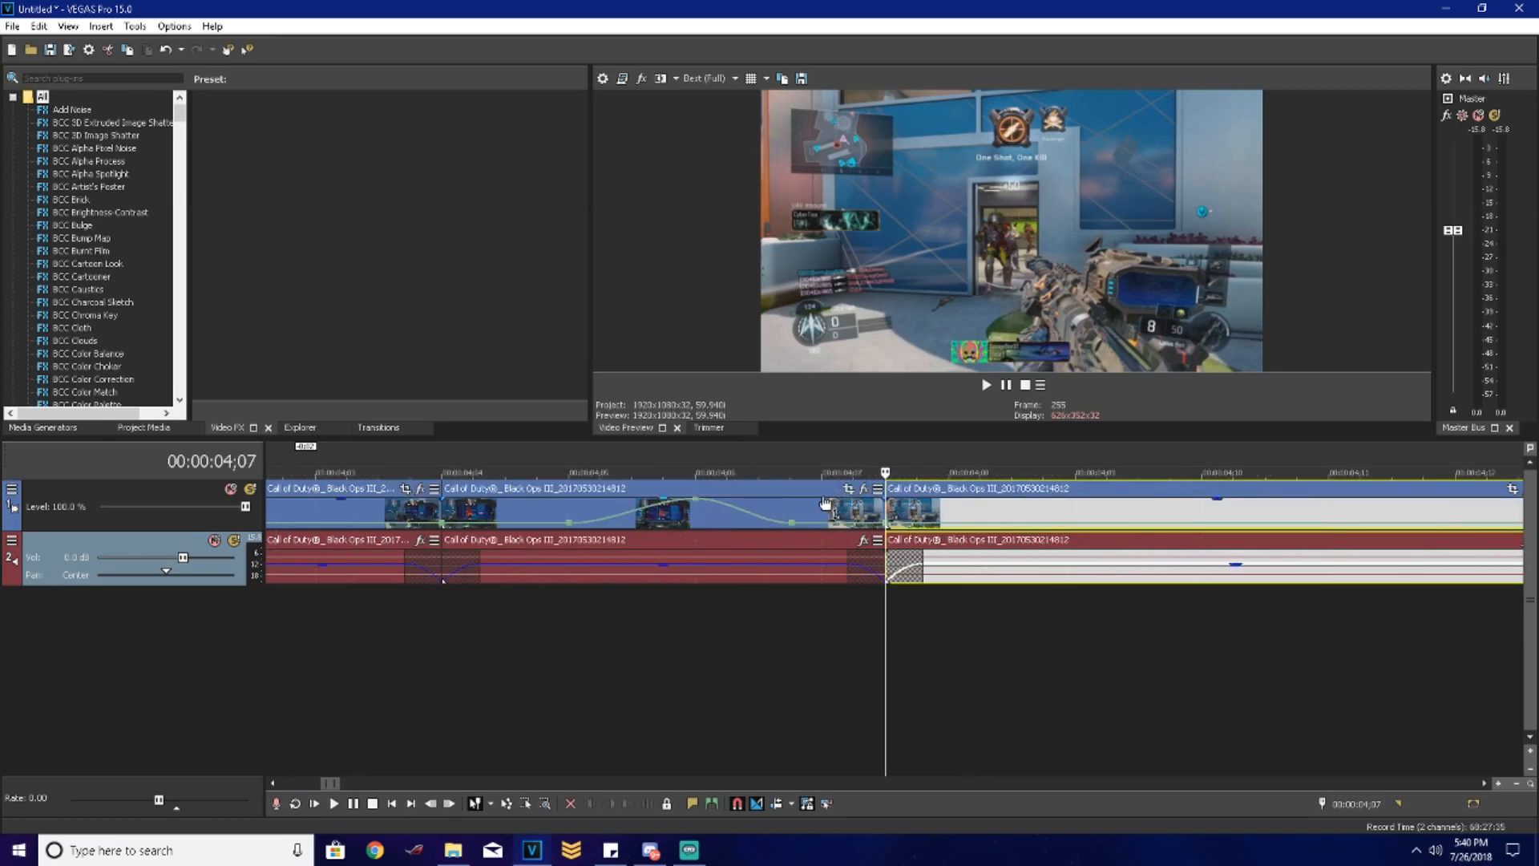
left_click(809, 500)
key("Left")
left_click(848, 488)
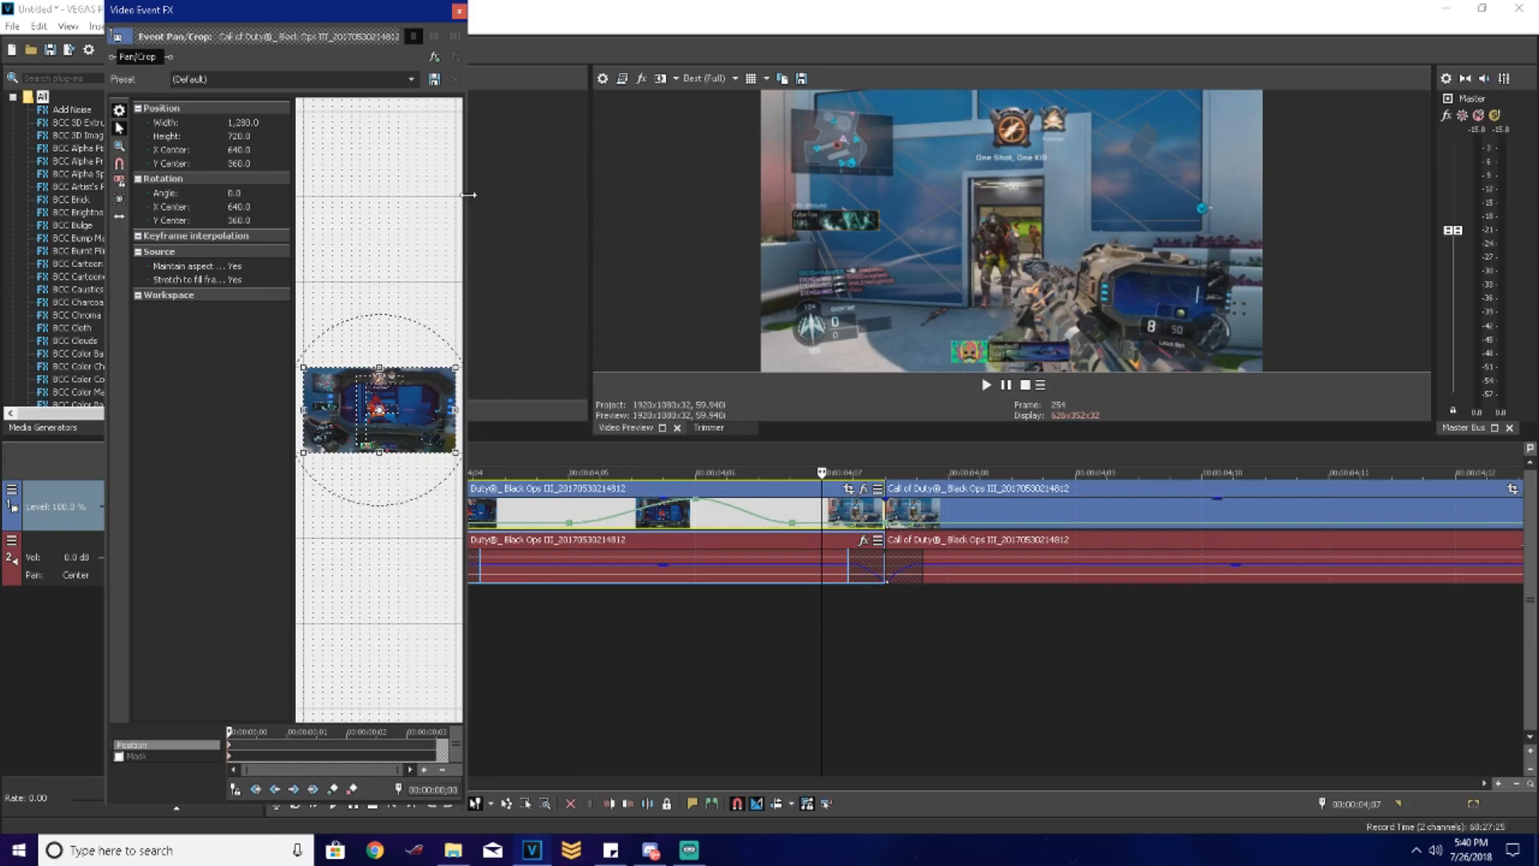
left_click_drag(474, 110, 823, 110)
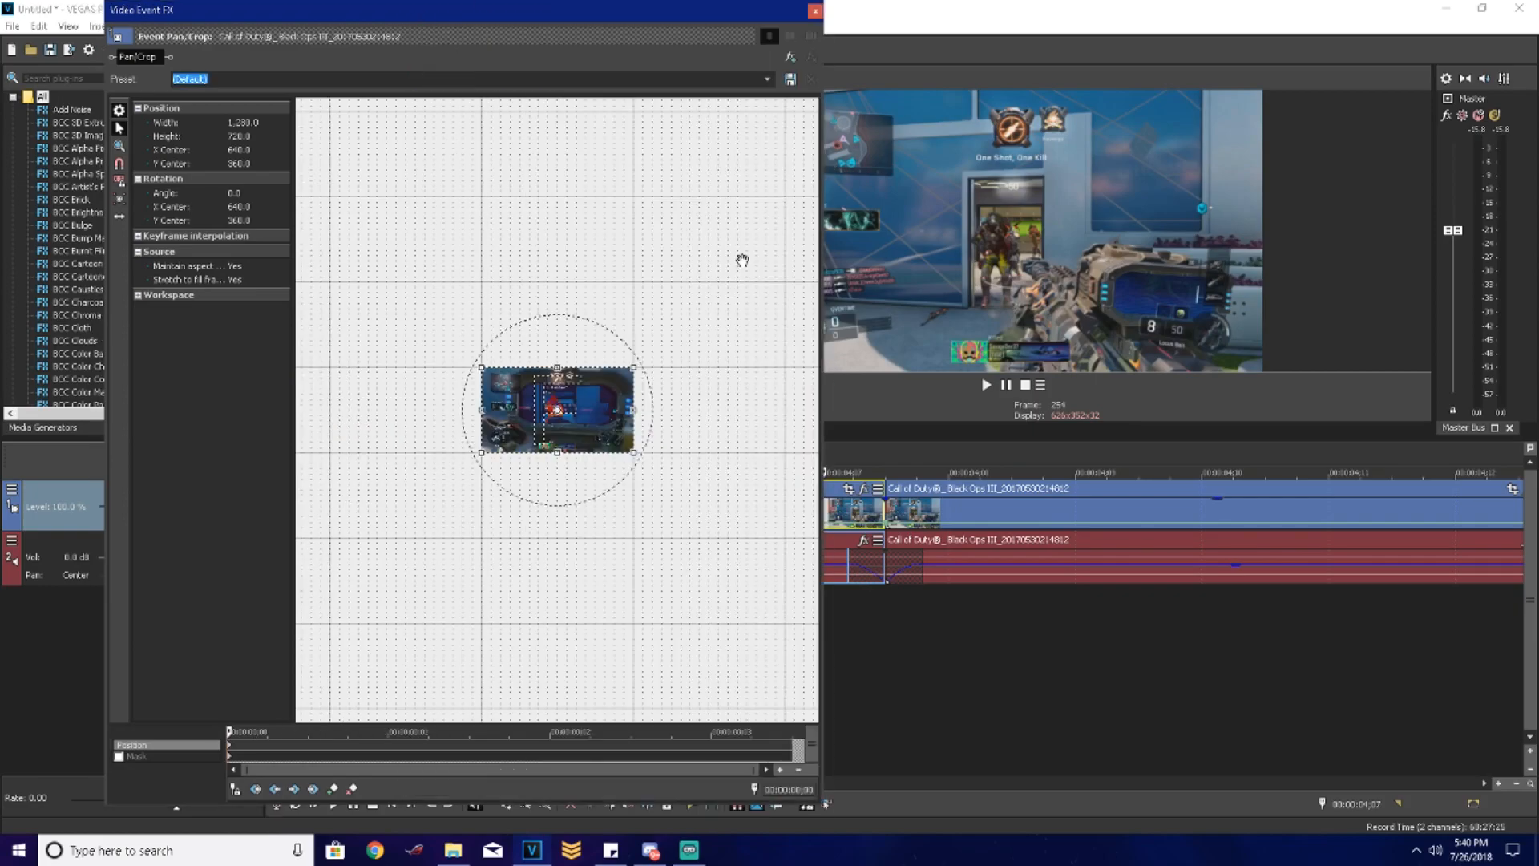
scroll(631, 465, "up", 10)
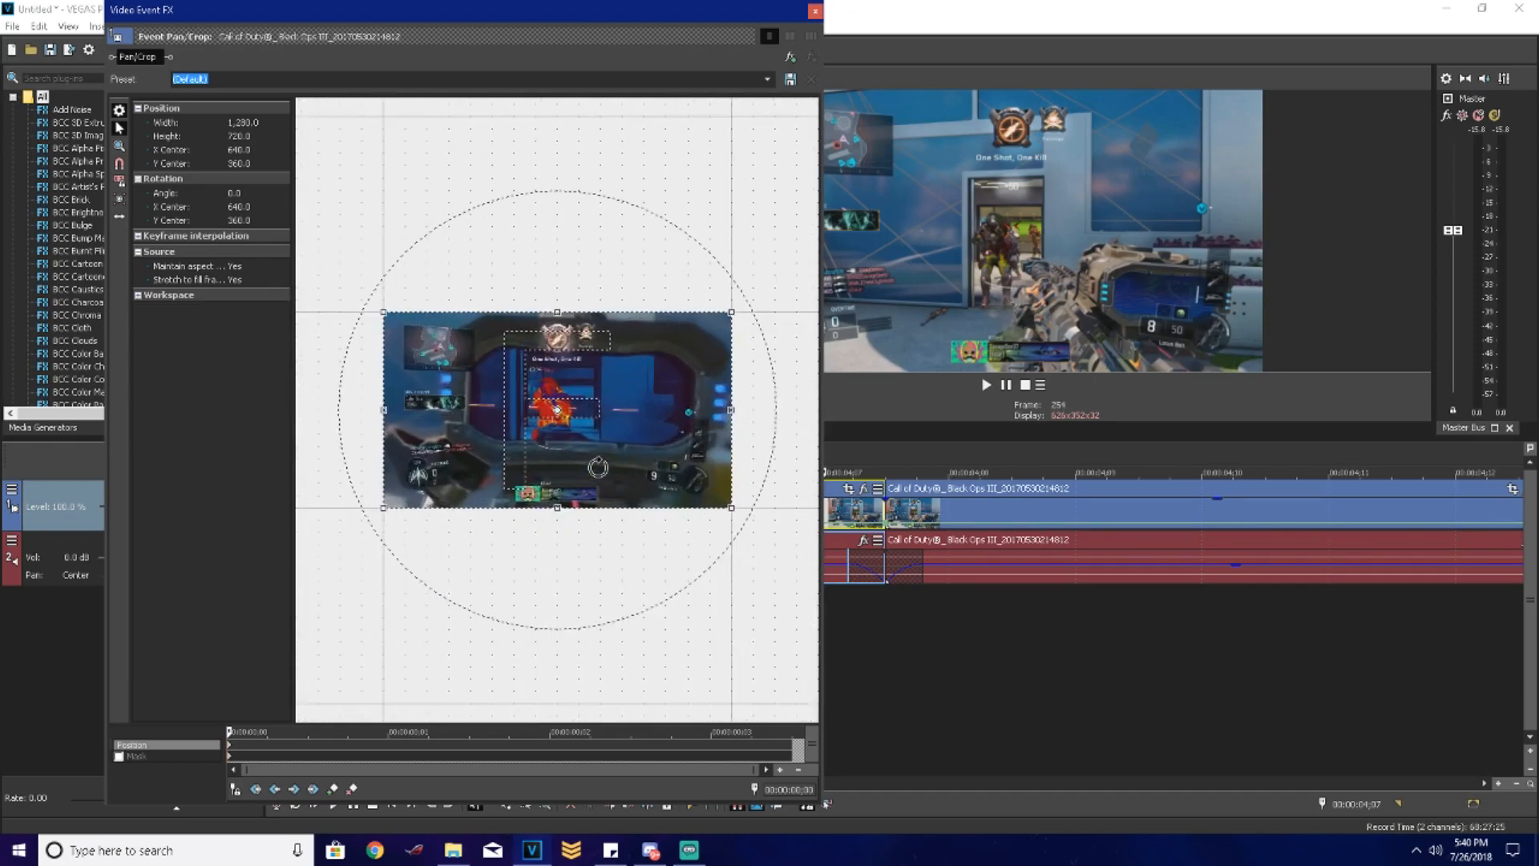
scroll(596, 476, "down", 4)
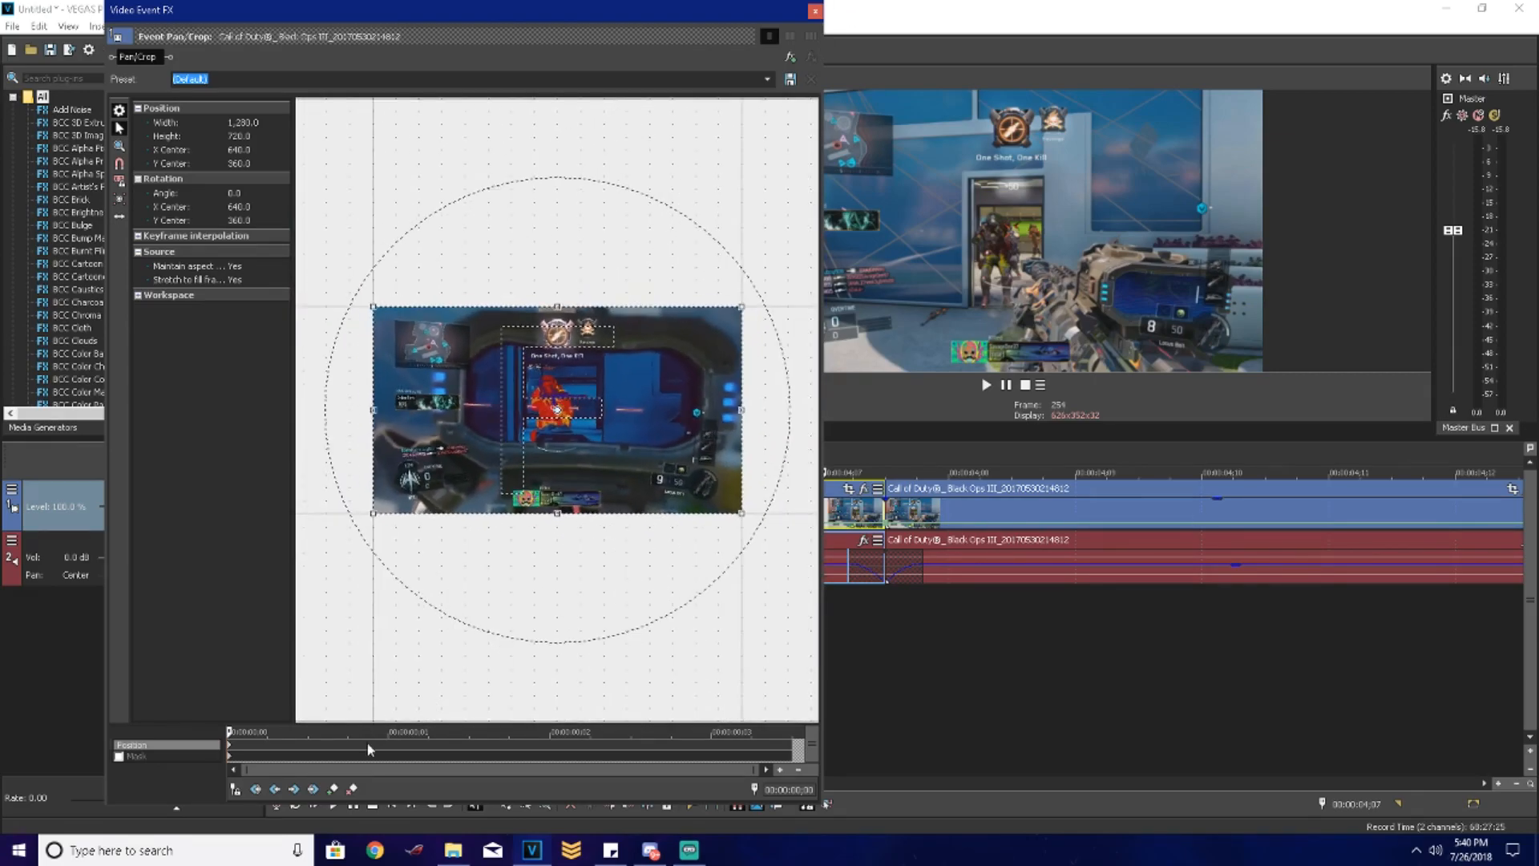
Step: Add a position keyframe at 00:00:00;02 with the crop reduced to 1,120 x 630 and centred on the frame
left_click_drag(230, 732, 667, 731)
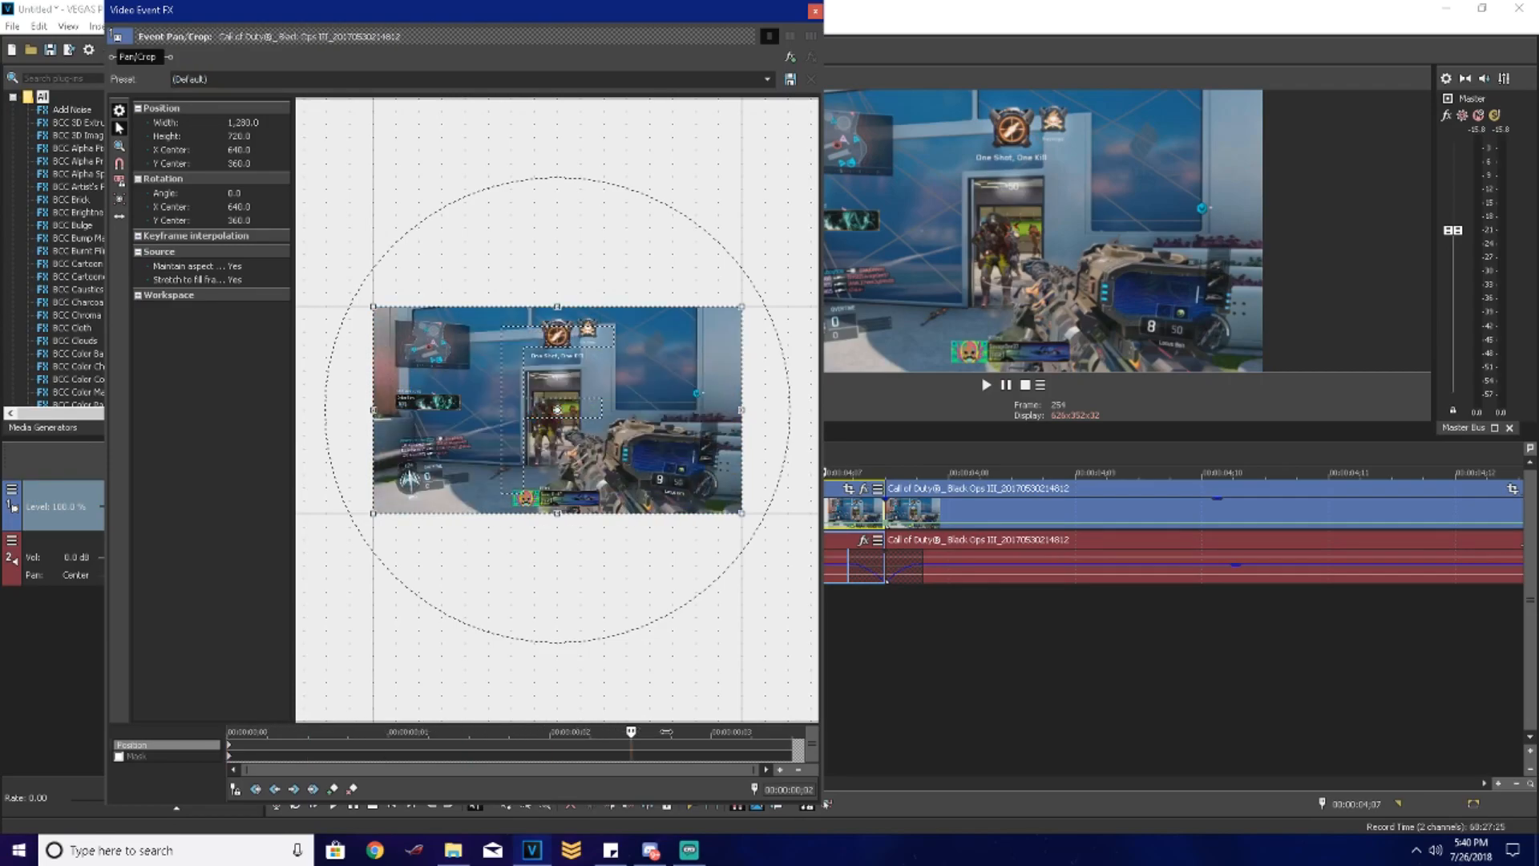
left_click(550, 731)
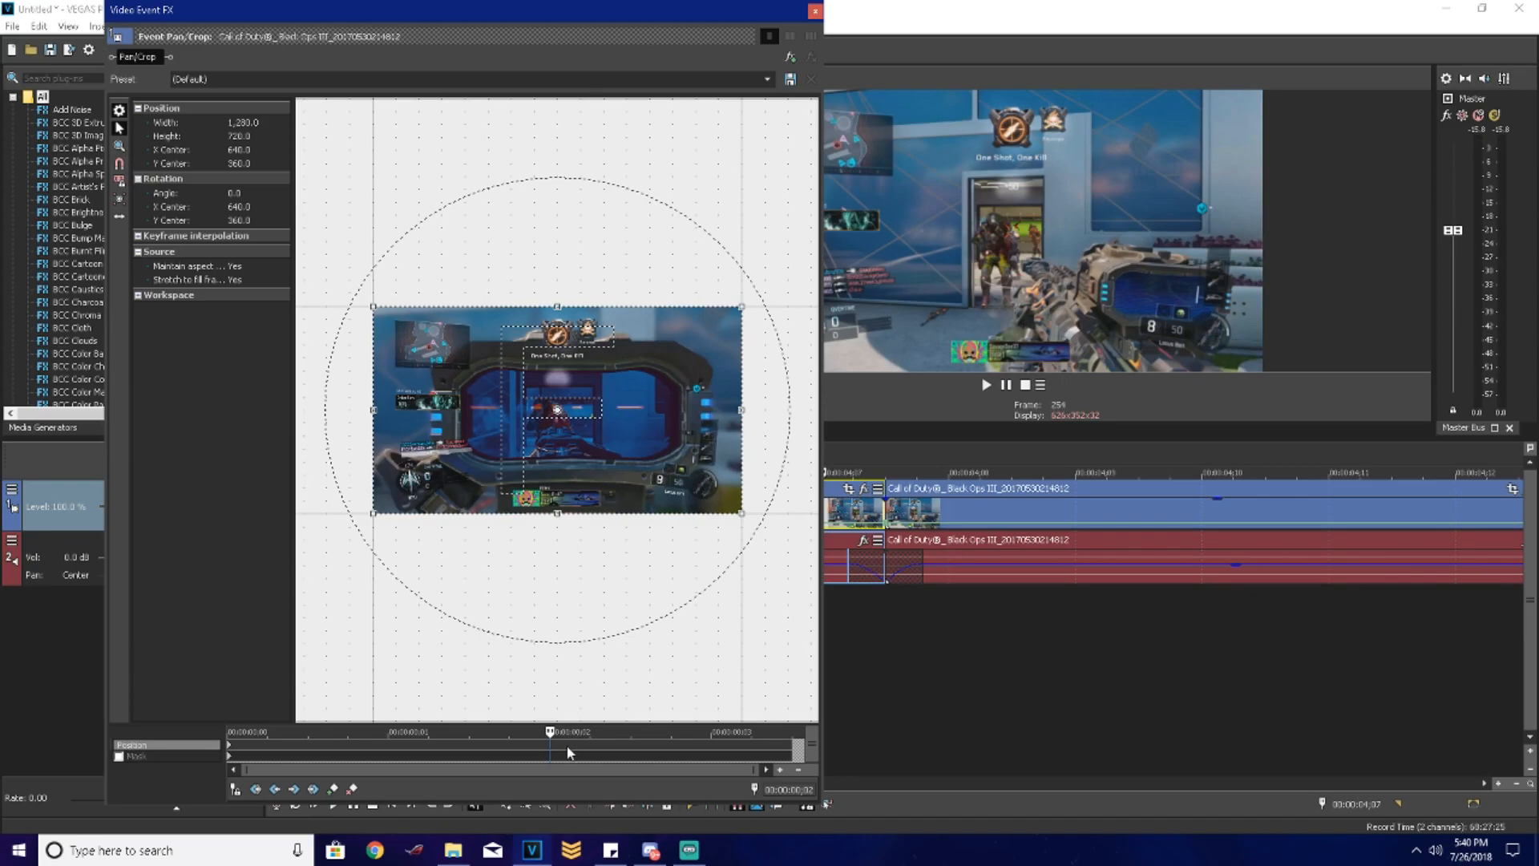
scroll(588, 750, "up", 3)
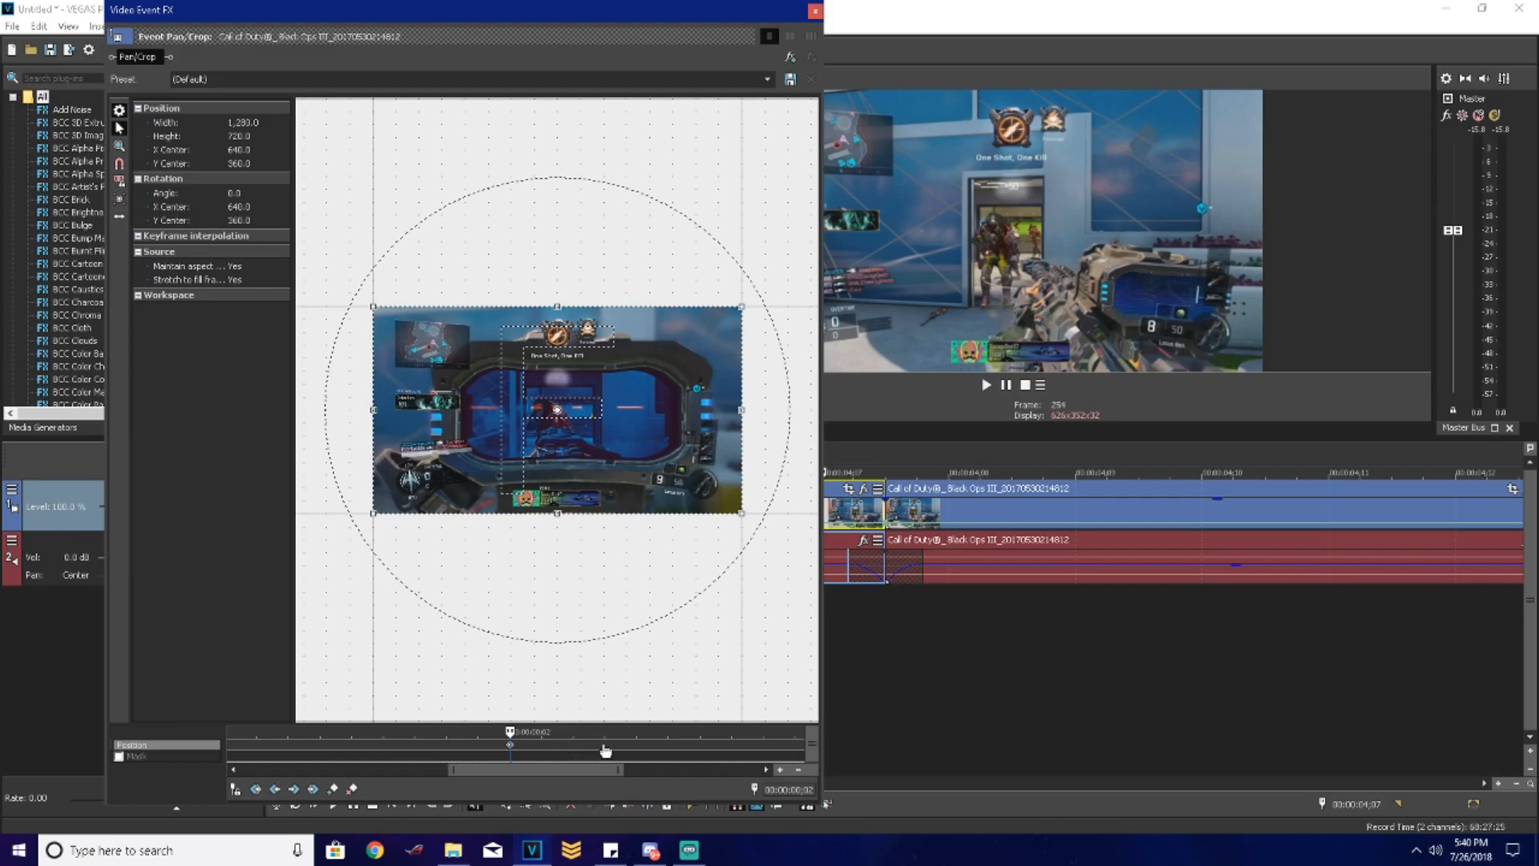
scroll(502, 714, "down", 2)
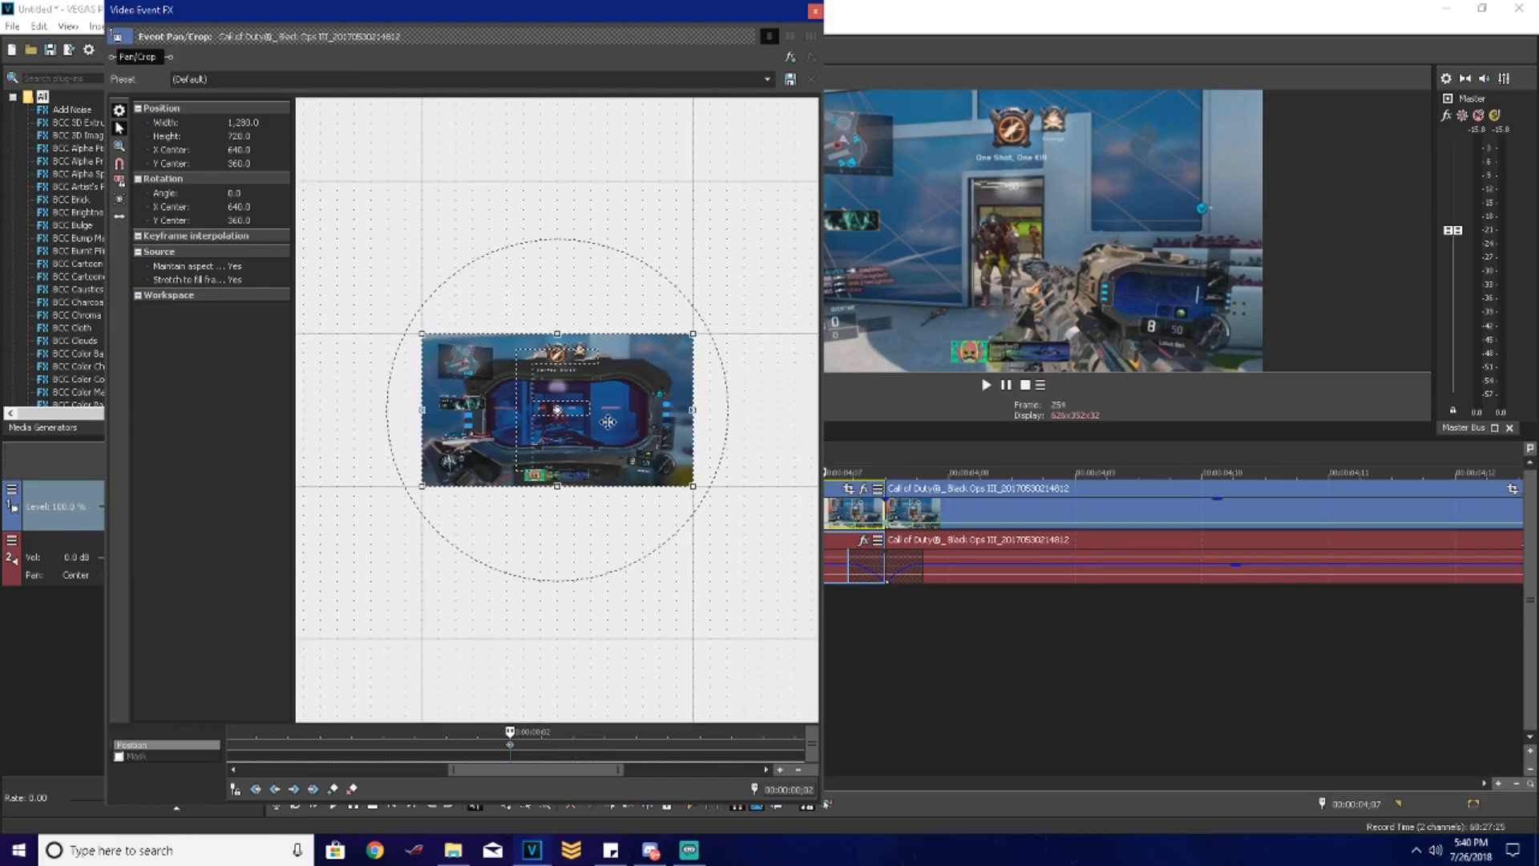
scroll(623, 433, "down", 1)
left_click_drag(661, 352, 640, 364)
right_click(570, 436)
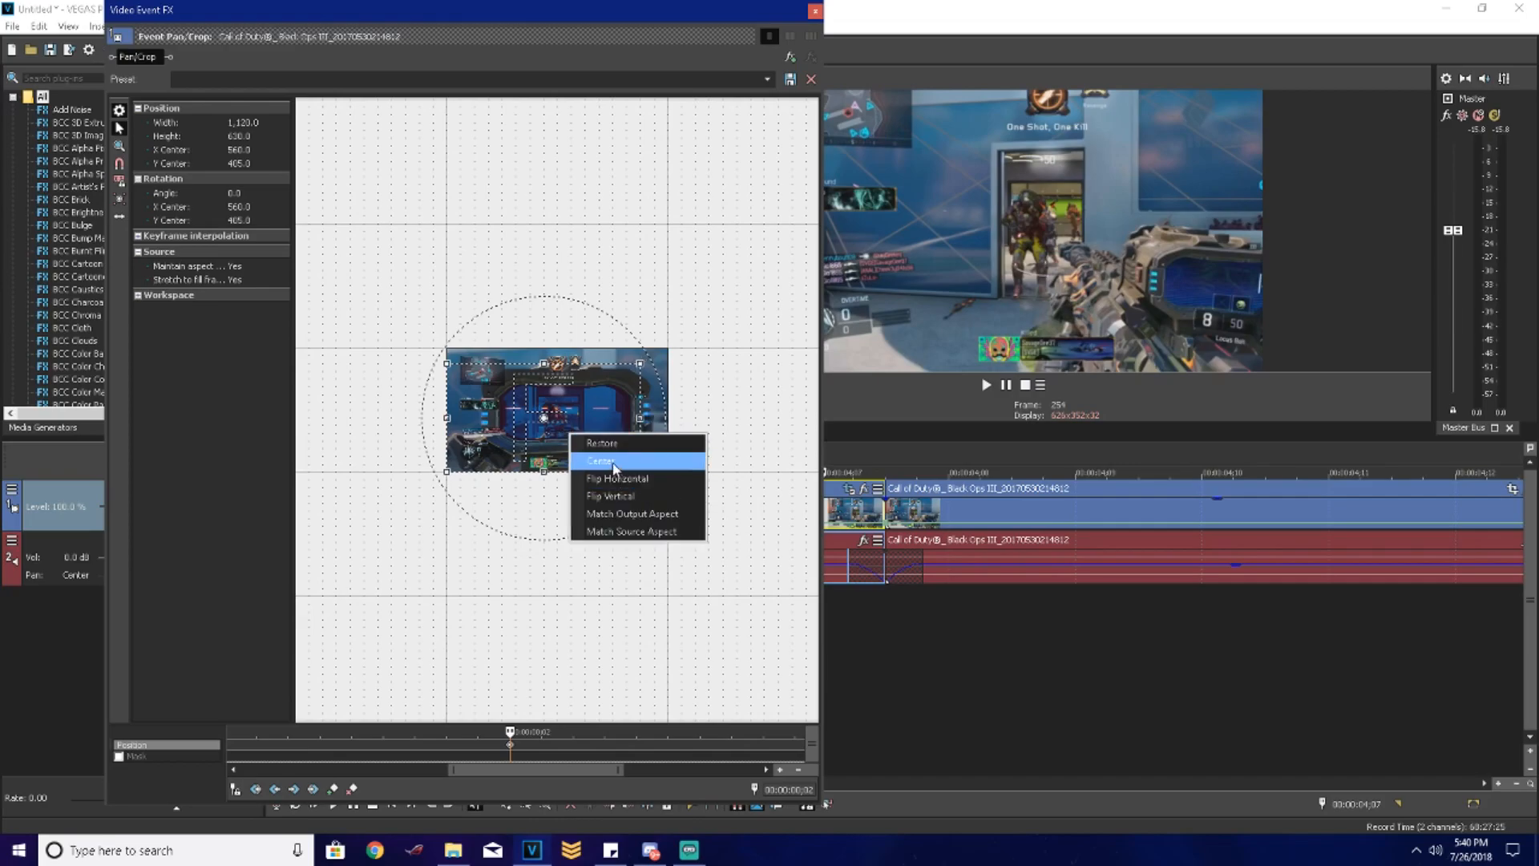
left_click(615, 462)
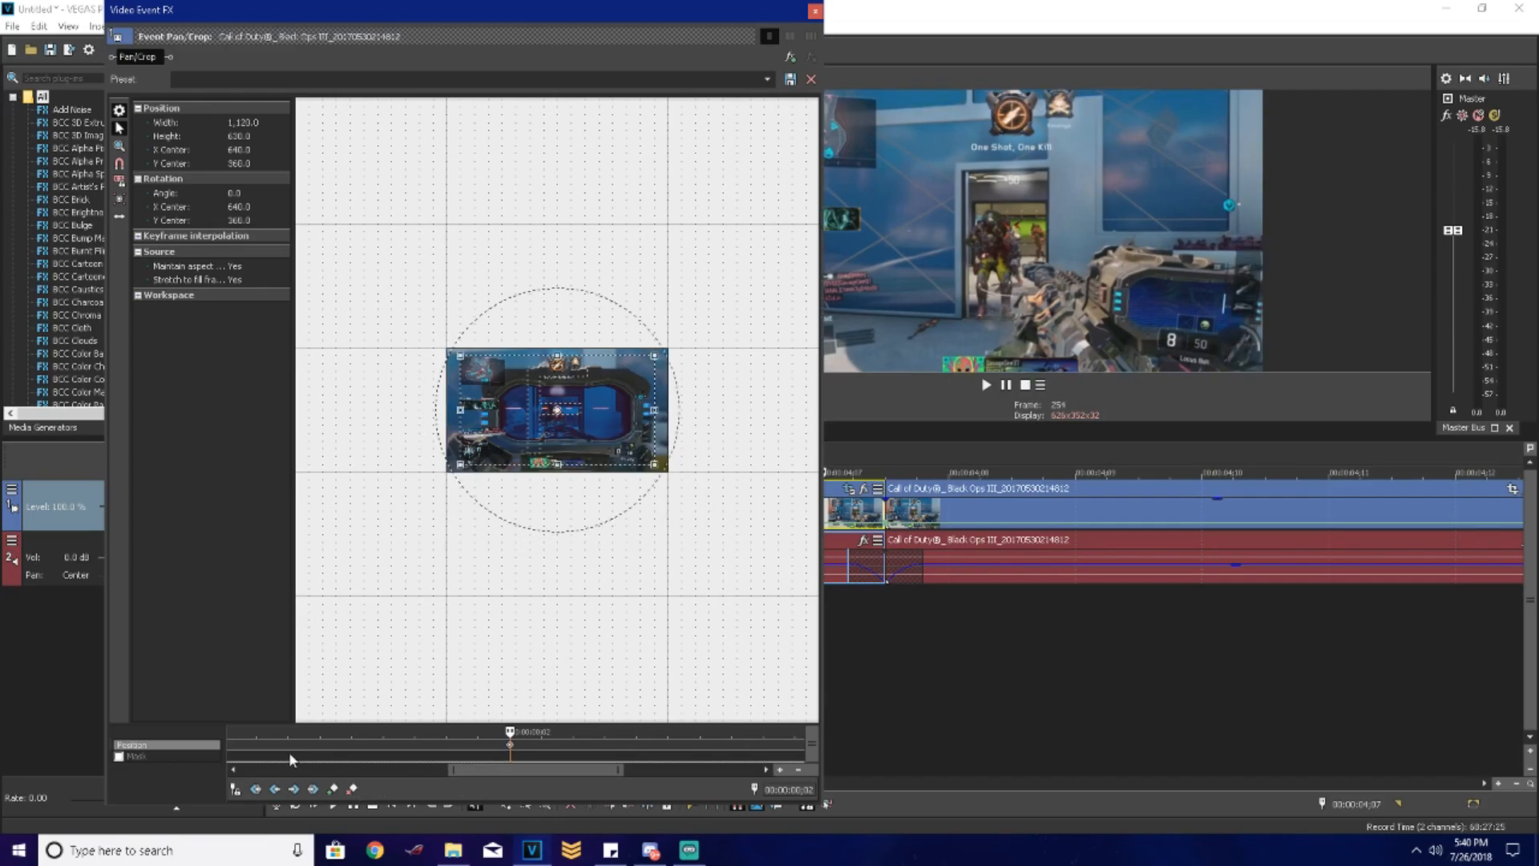
Step: Add a position keyframe at 00:00:00;01, just before the zoomed one, with the crop restored to the full frame
left_click_drag(498, 770, 268, 767)
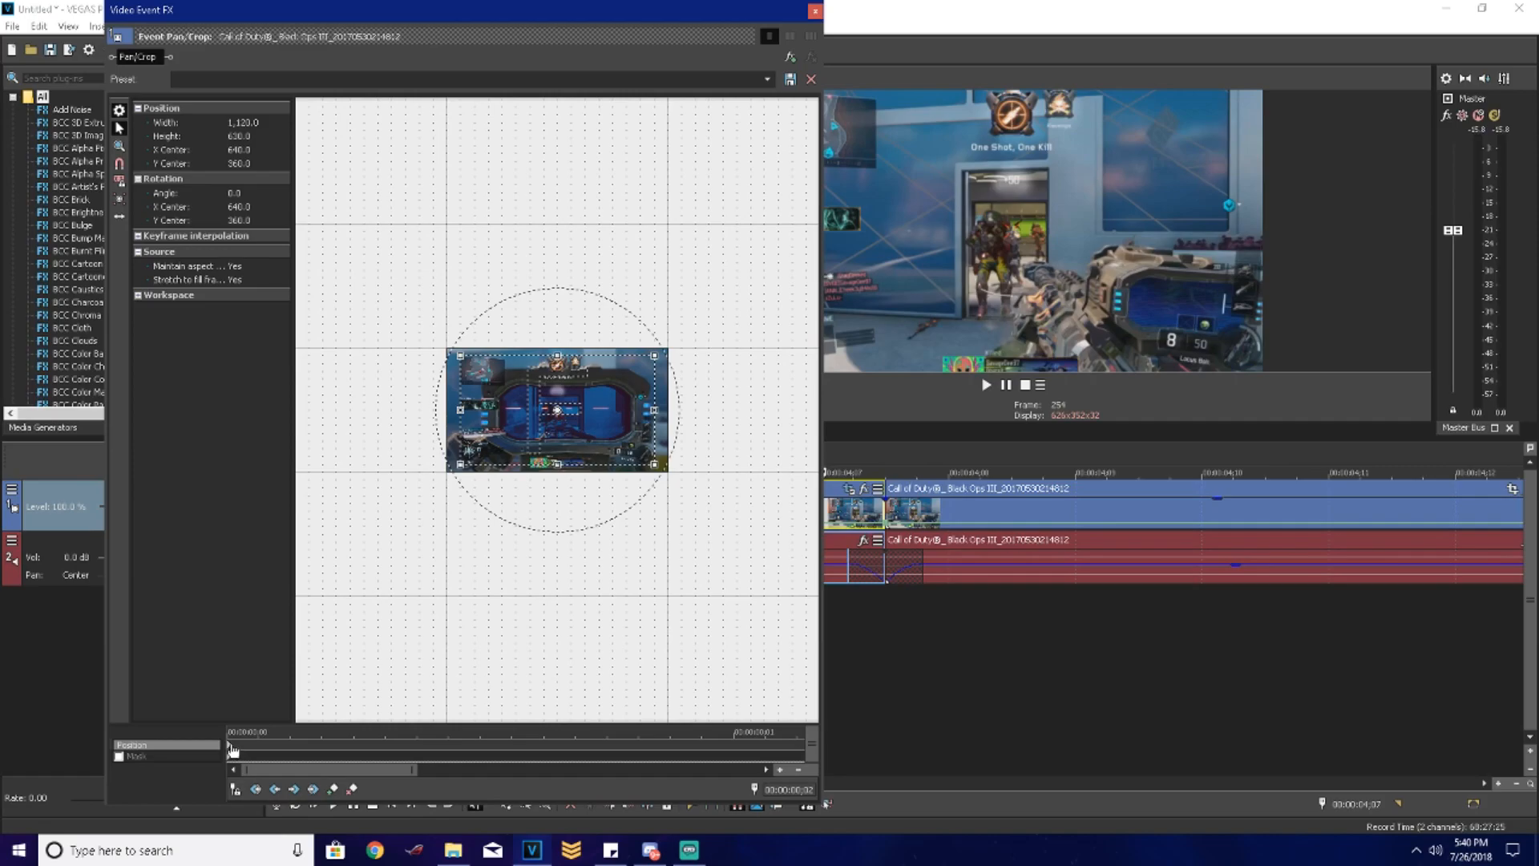
left_click(230, 747)
scroll(551, 501, "down", 2)
scroll(572, 766, "down", 5)
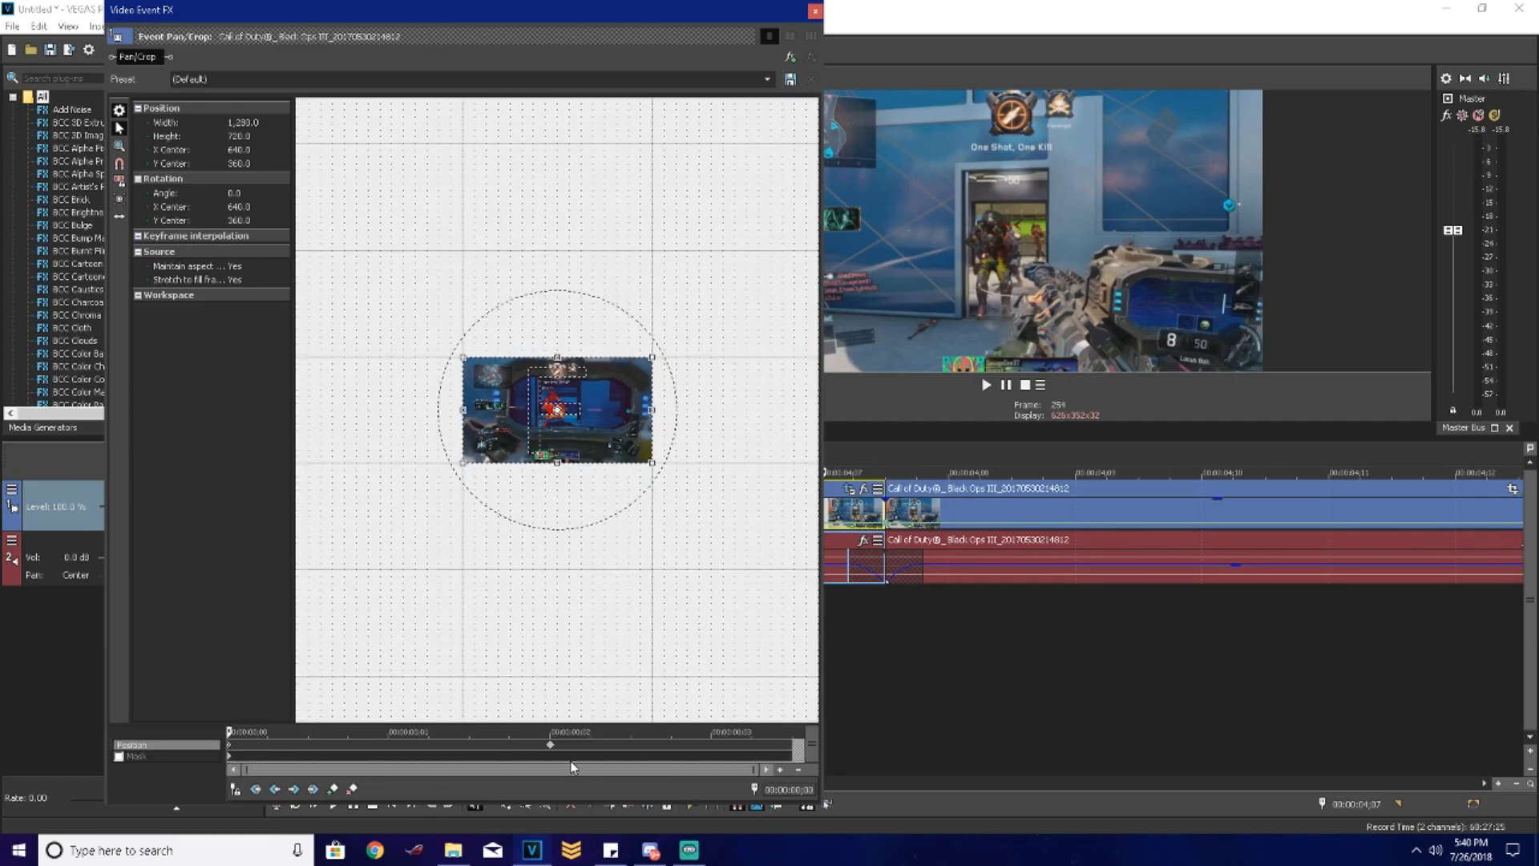
left_click(543, 746)
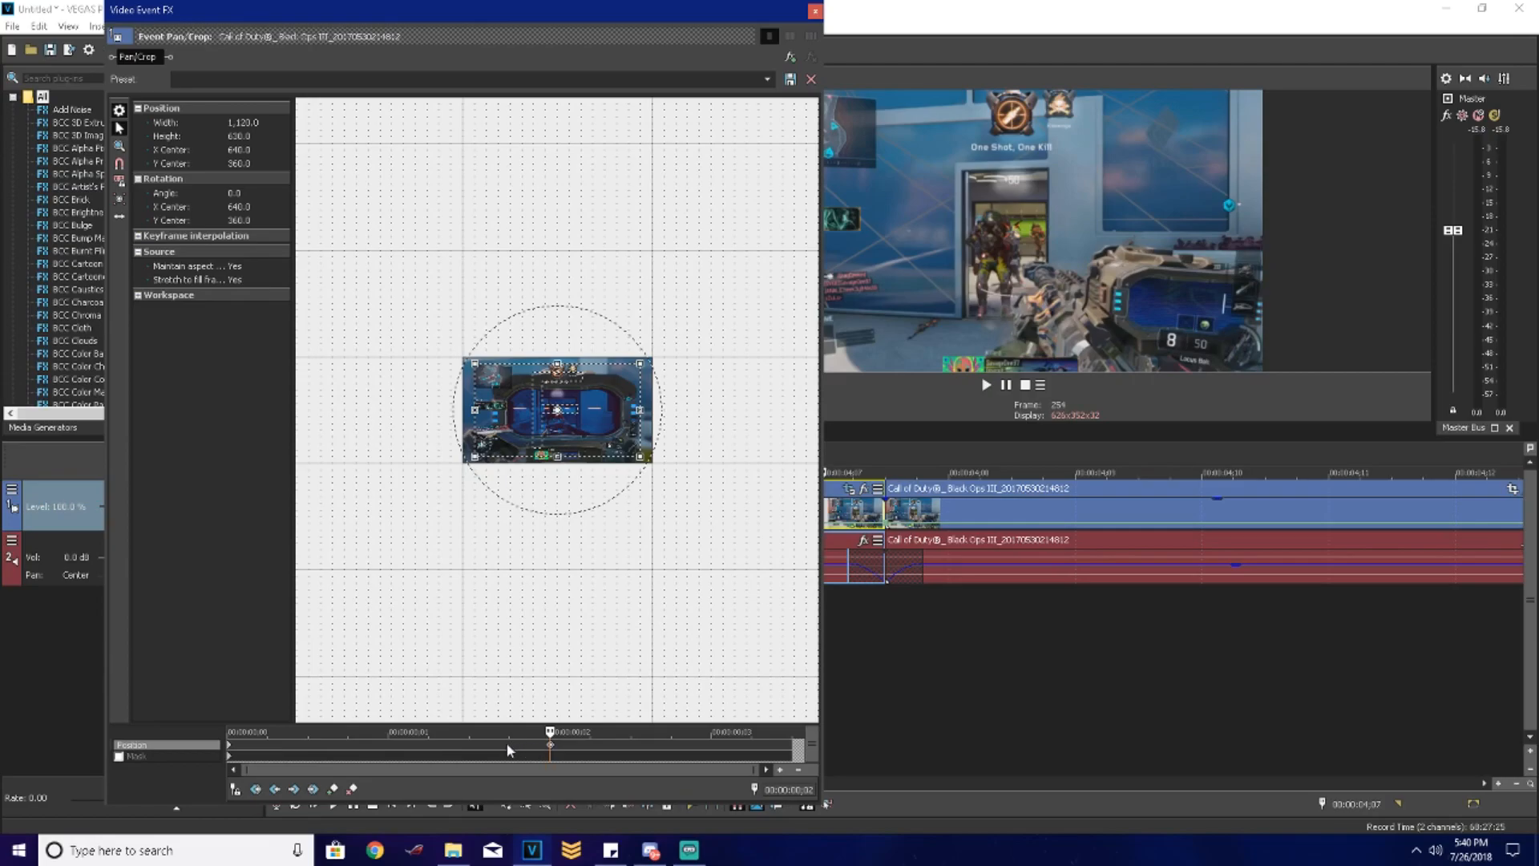
left_click(506, 746)
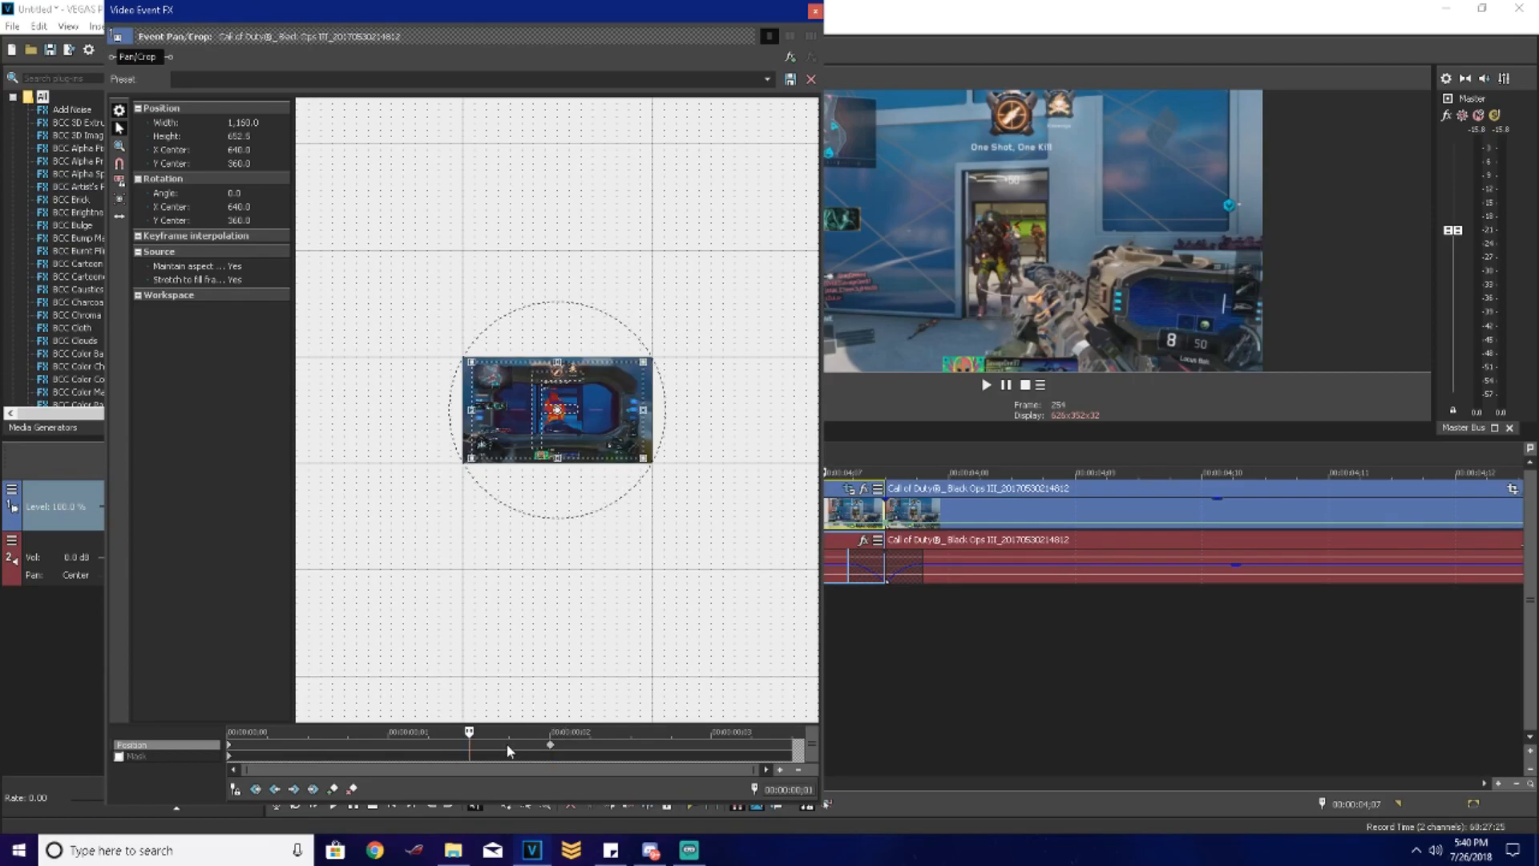
right_click(585, 397)
left_click(613, 406)
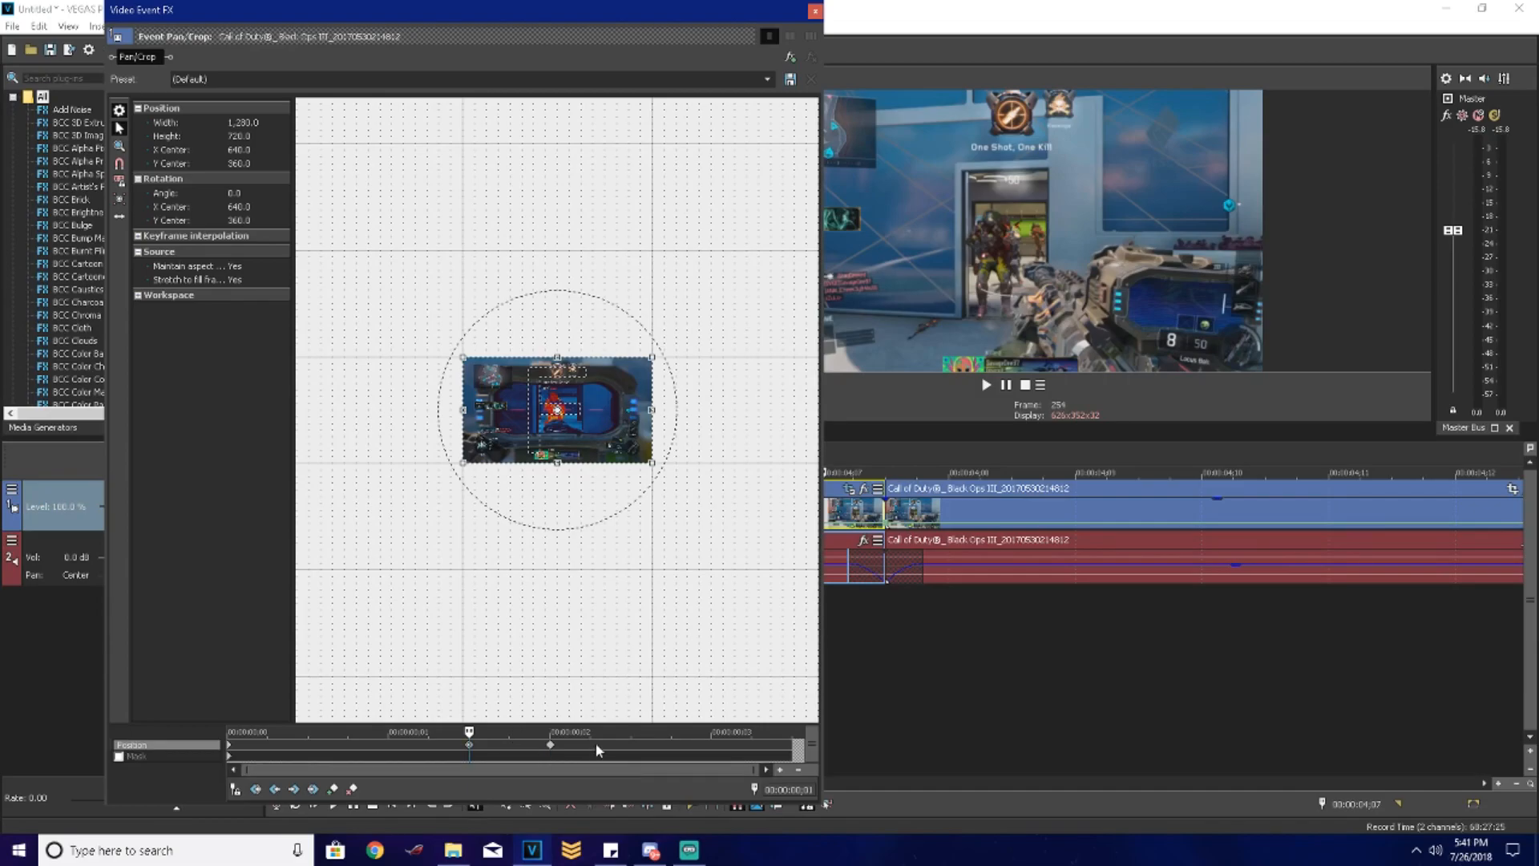
Step: Add two position keyframes after the zoomed one and restore the full frame at the first of them
left_click(550, 748)
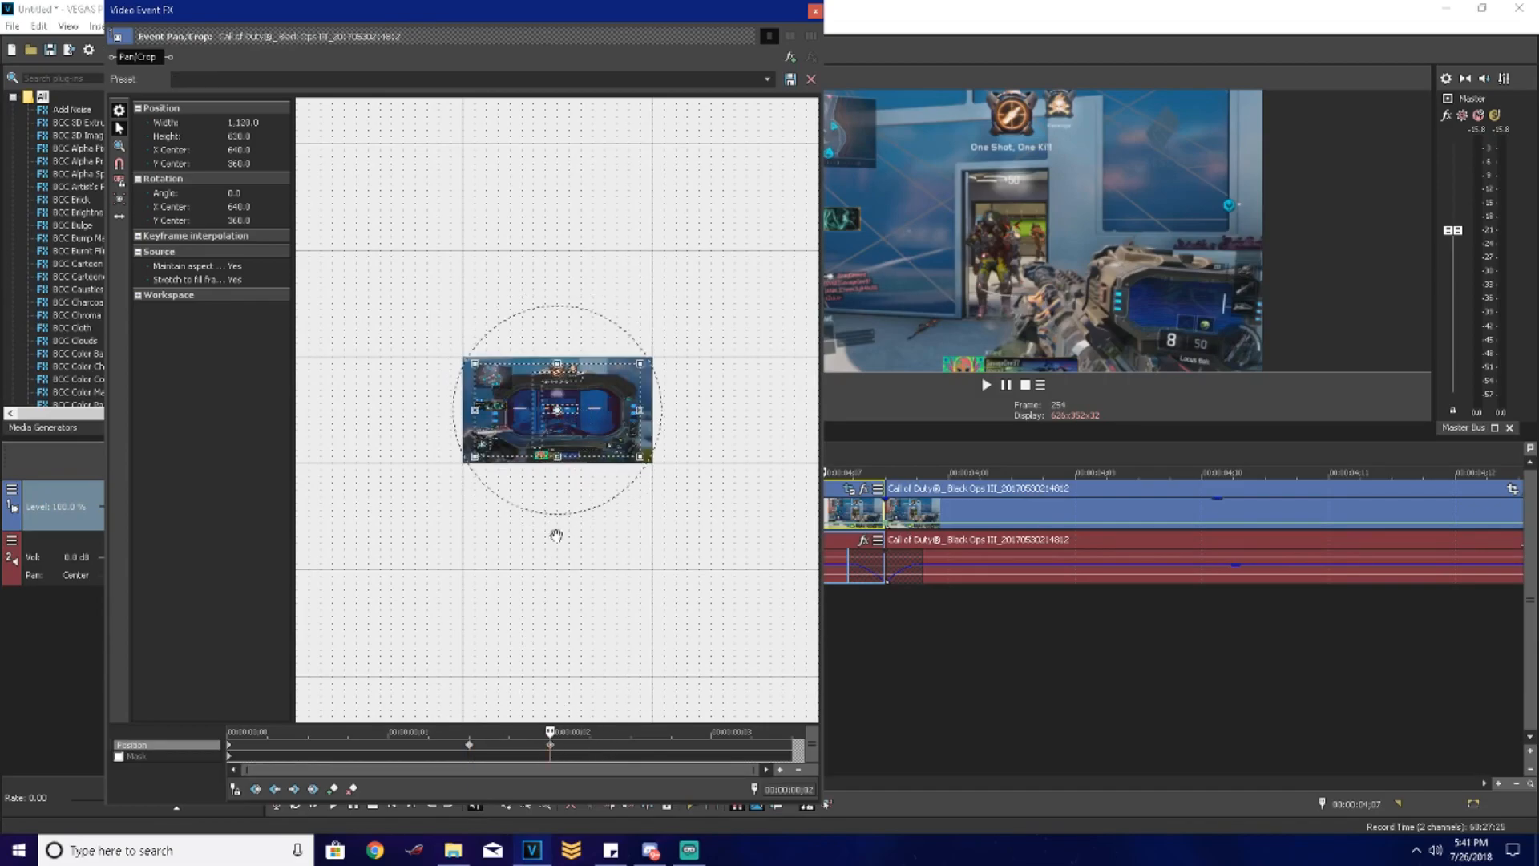
scroll(557, 536, "up", 2)
scroll(593, 756, "up", 1)
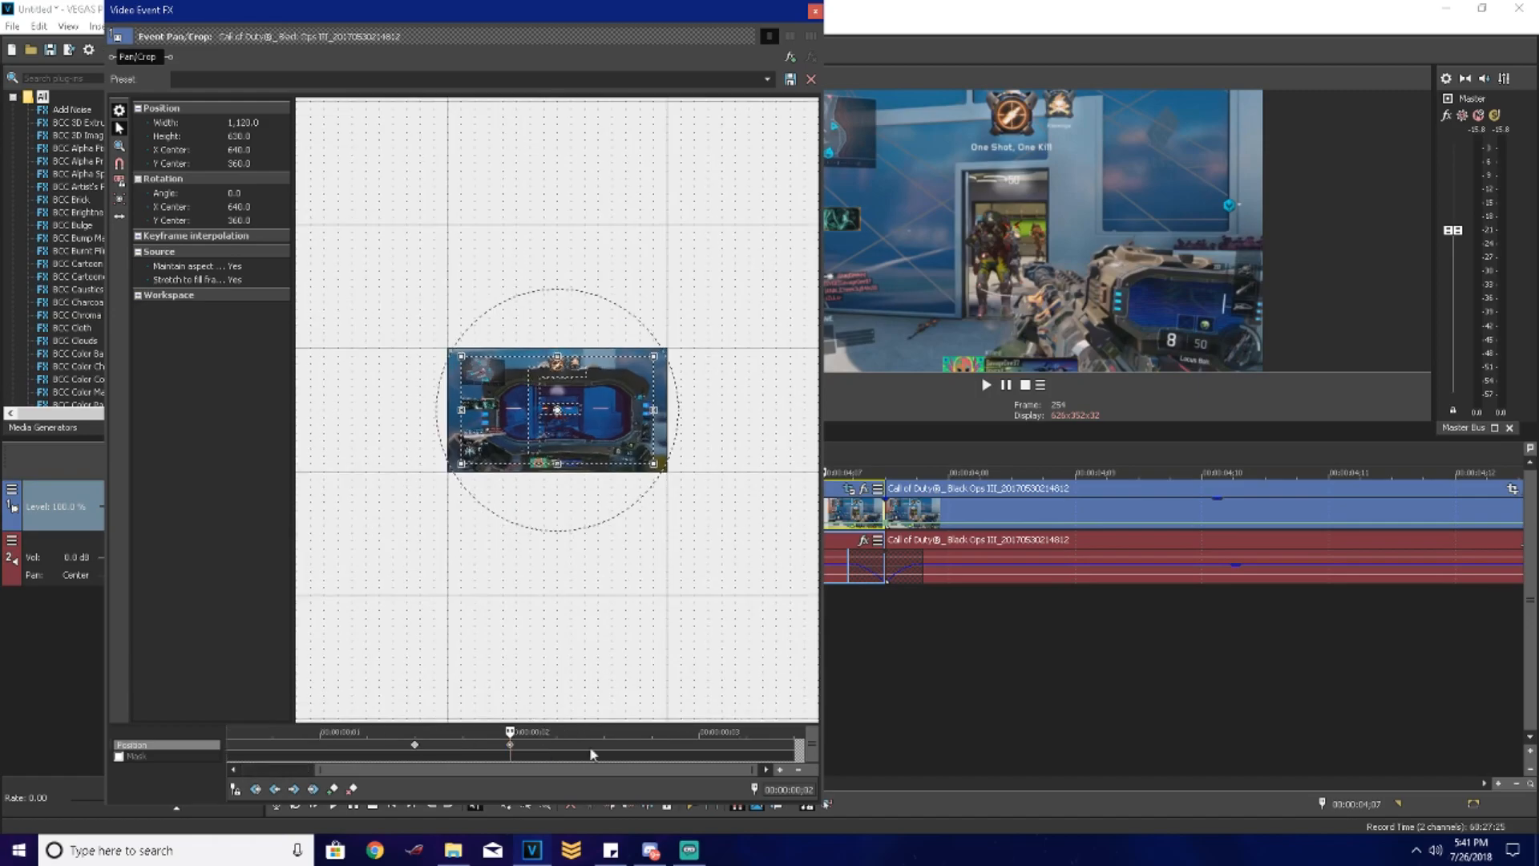
double_click(652, 749)
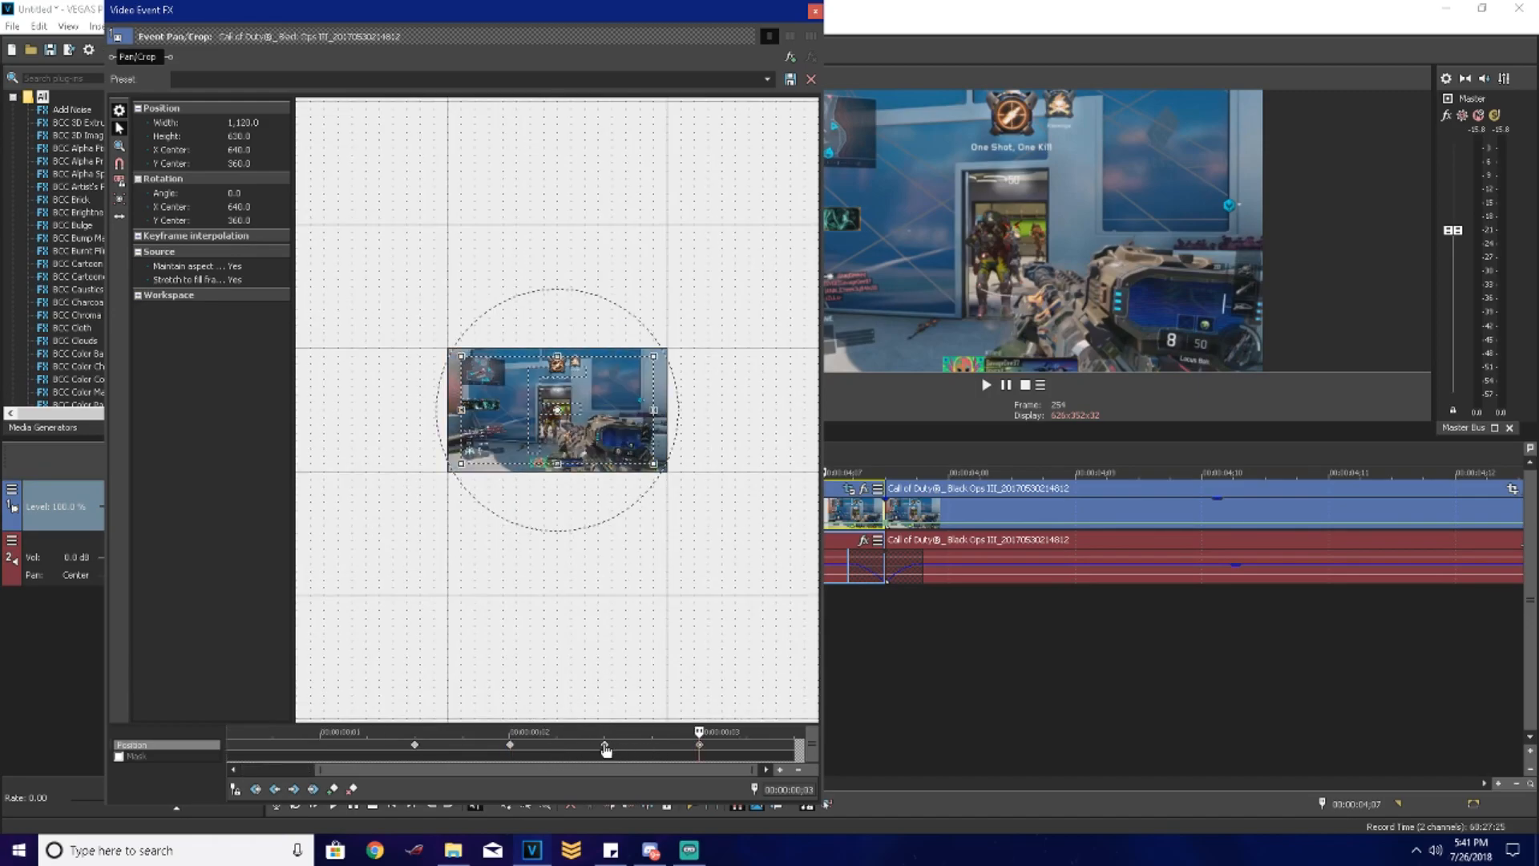
right_click(622, 417)
left_click(660, 502)
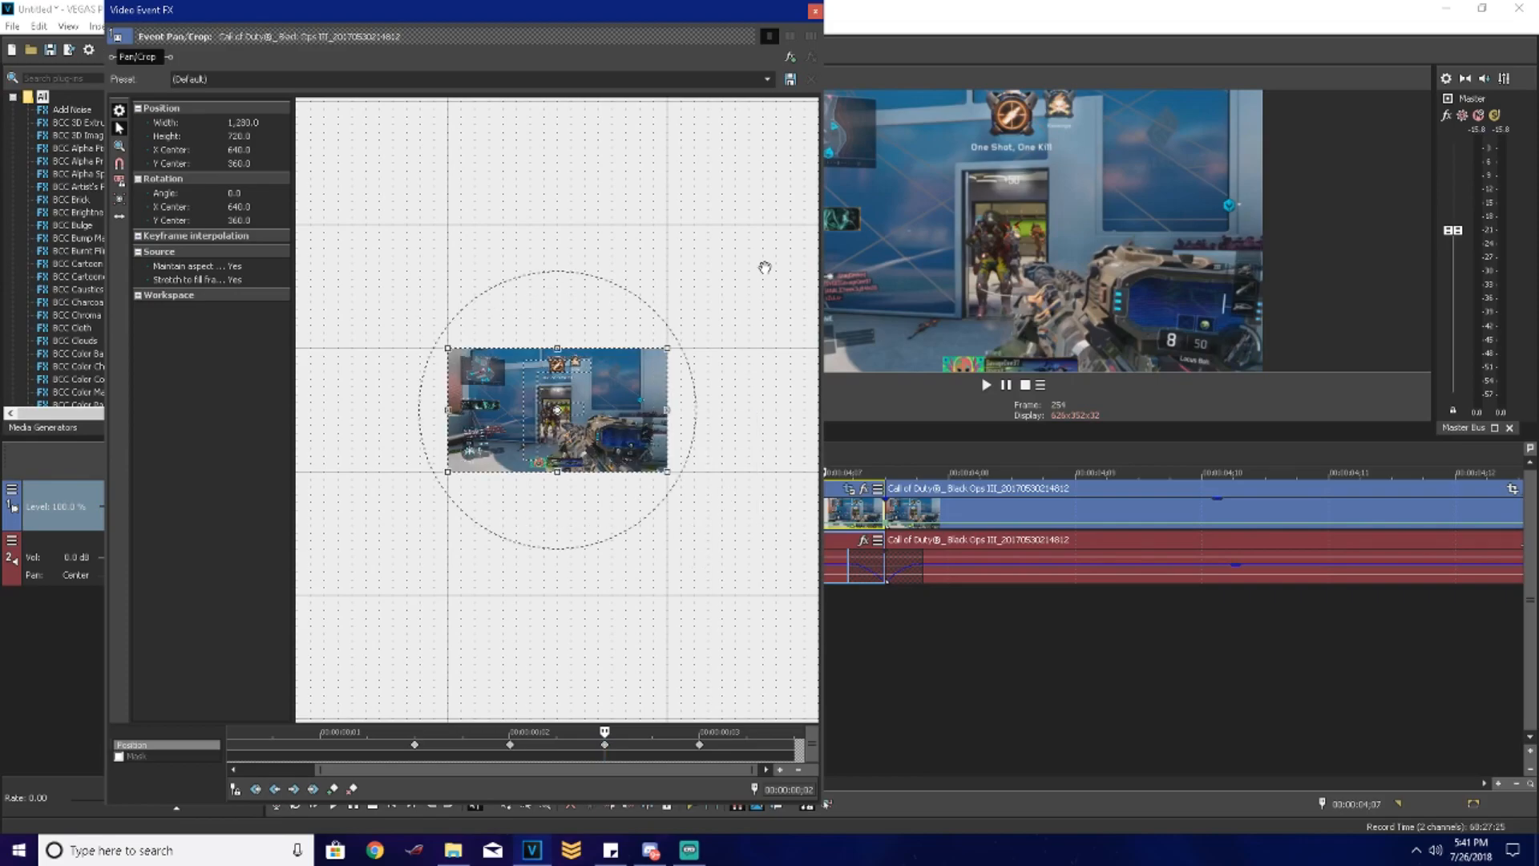
left_click(815, 11)
Step: Play back the first shot's zoom from 00:00:03;29 on the timeline
scroll(799, 517, "down", 3)
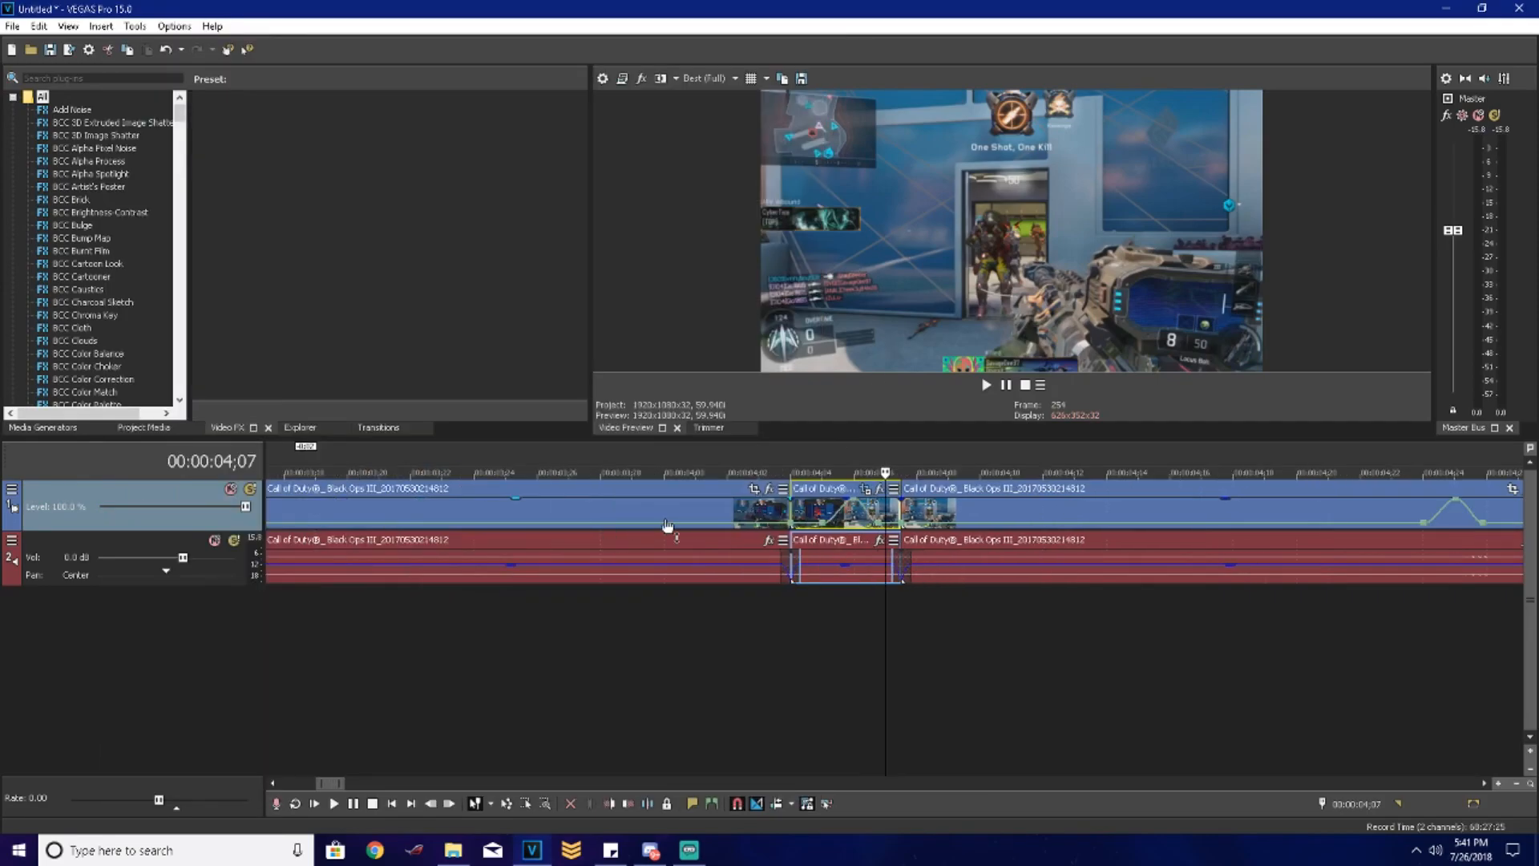
left_click(797, 513)
left_click(640, 513)
key("space")
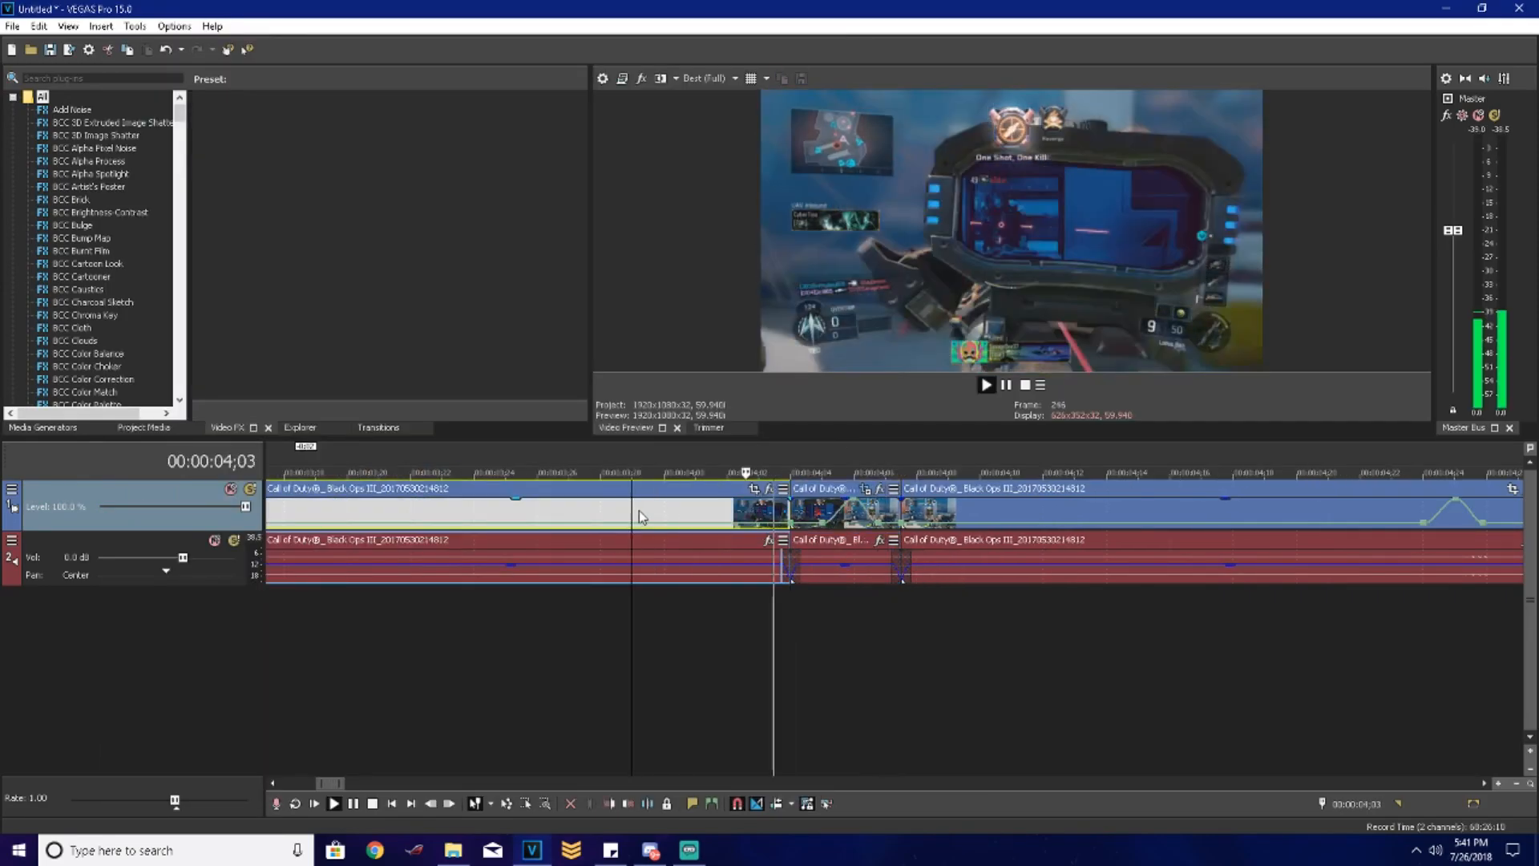
key("space")
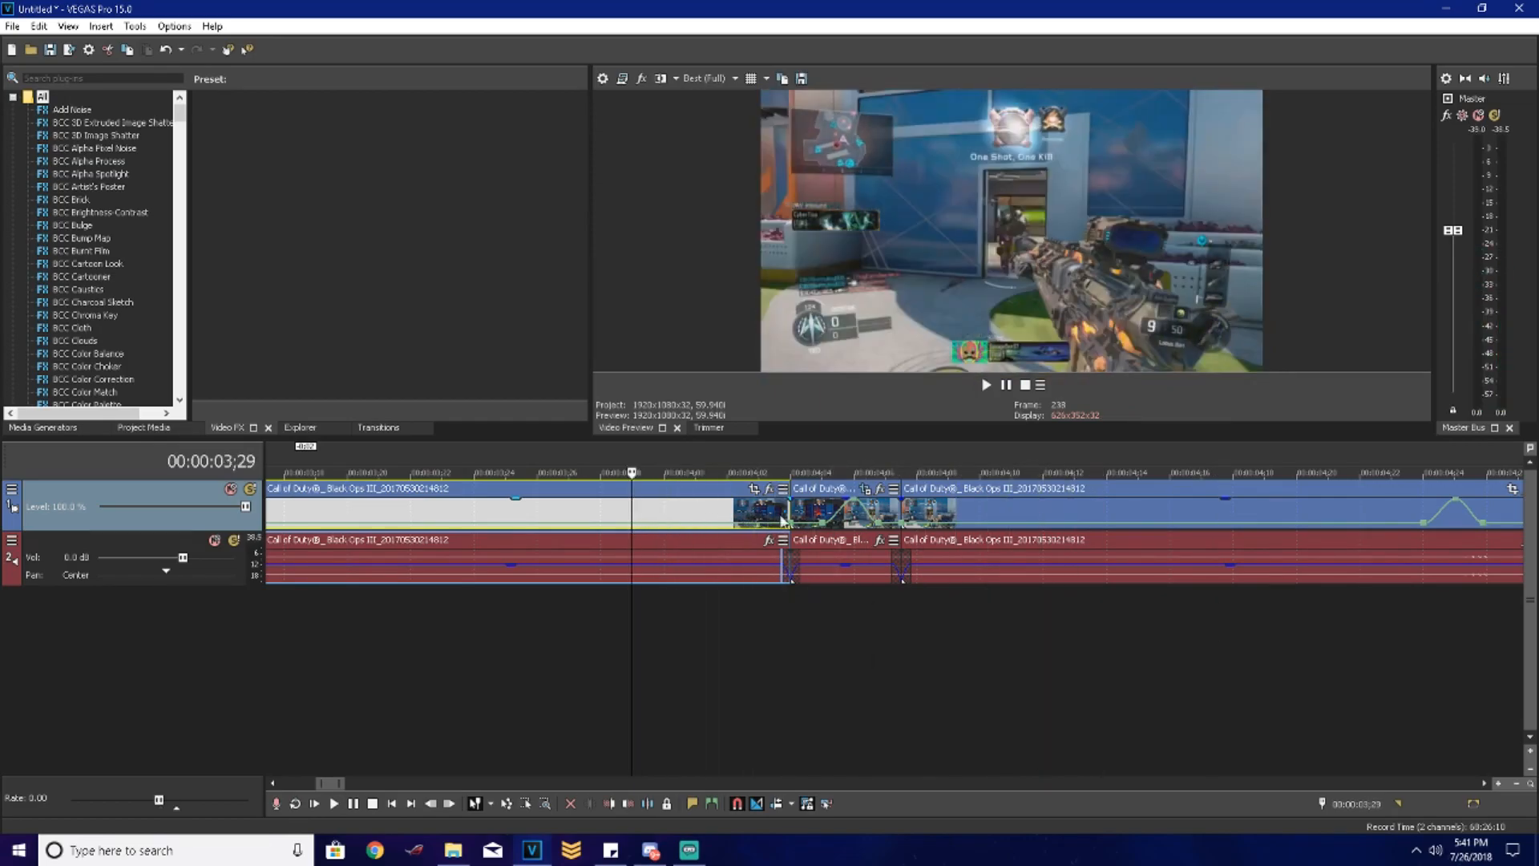
left_click(803, 525)
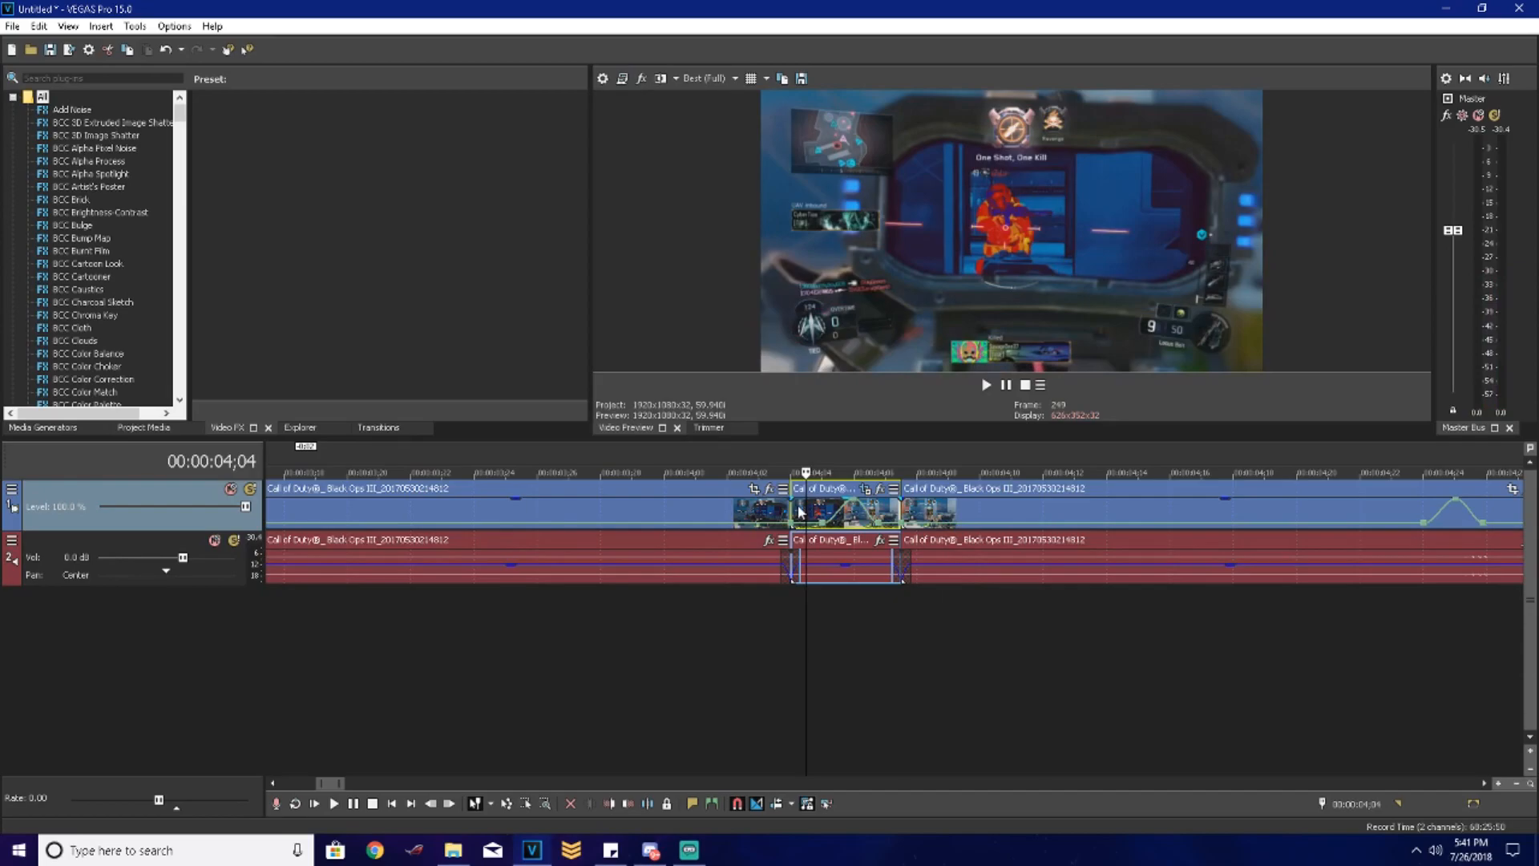
left_click(738, 515)
scroll(738, 515, "down", 1)
scroll(914, 525, "down", 4)
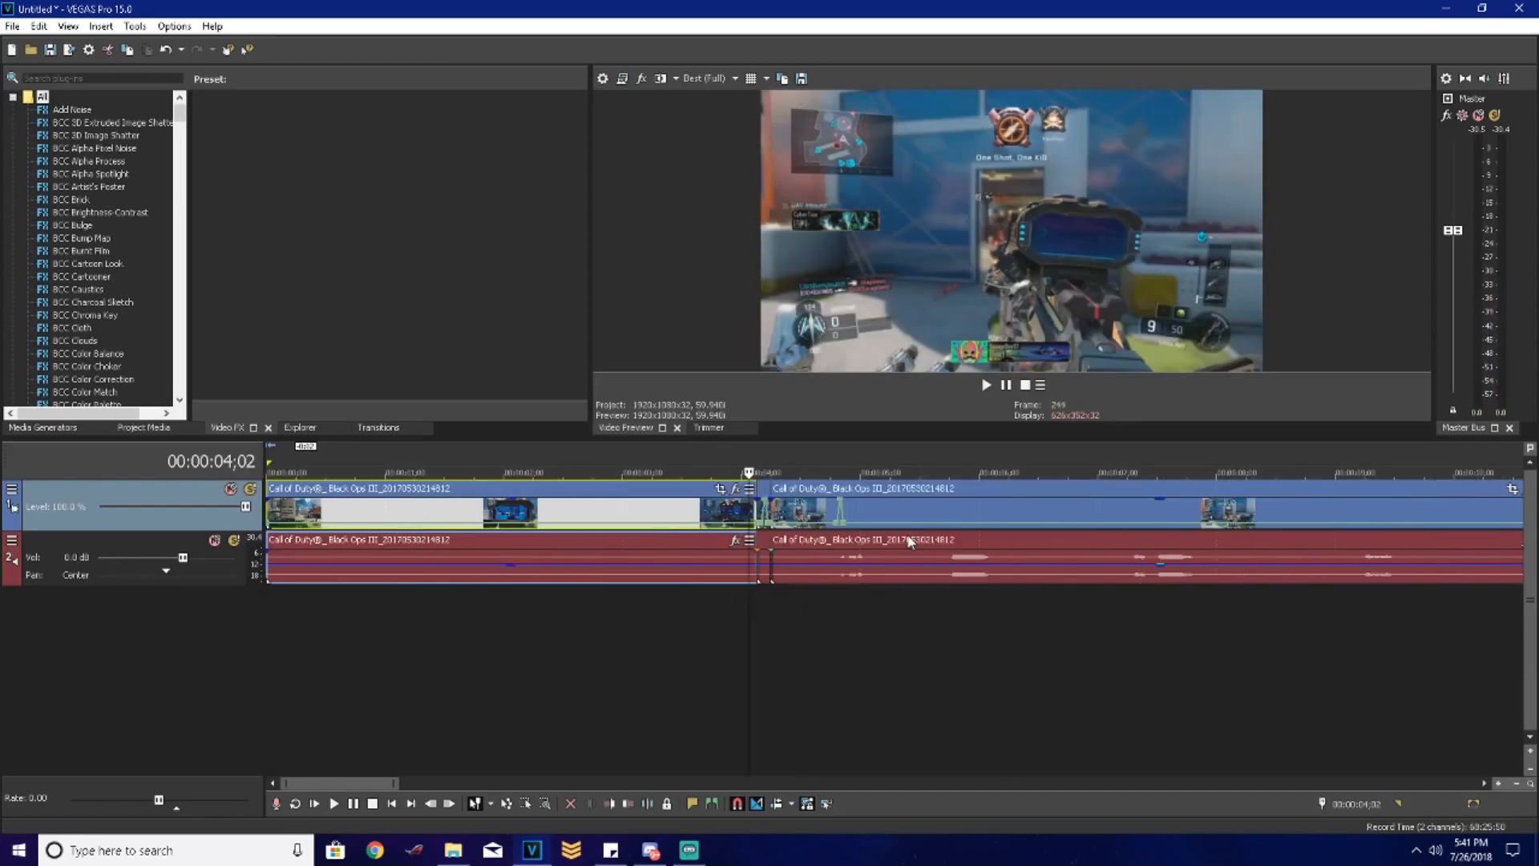
scroll(700, 553, "up", 8)
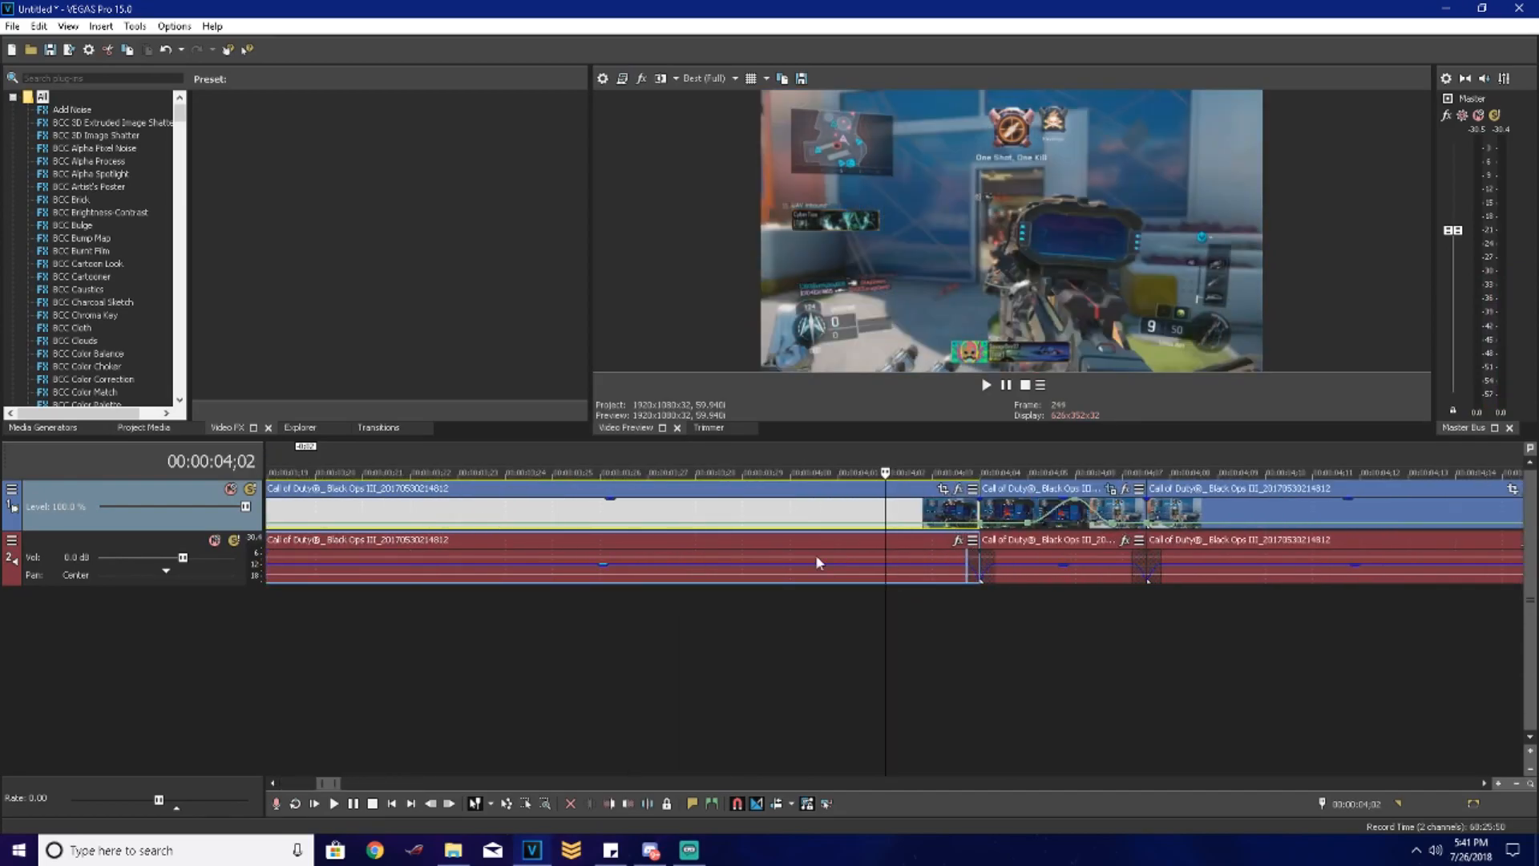
key("space")
key("space")
Step: Play back the clip from 00:00:02;23, and again from the first split through the later velocity spike
scroll(473, 517, "down", 3)
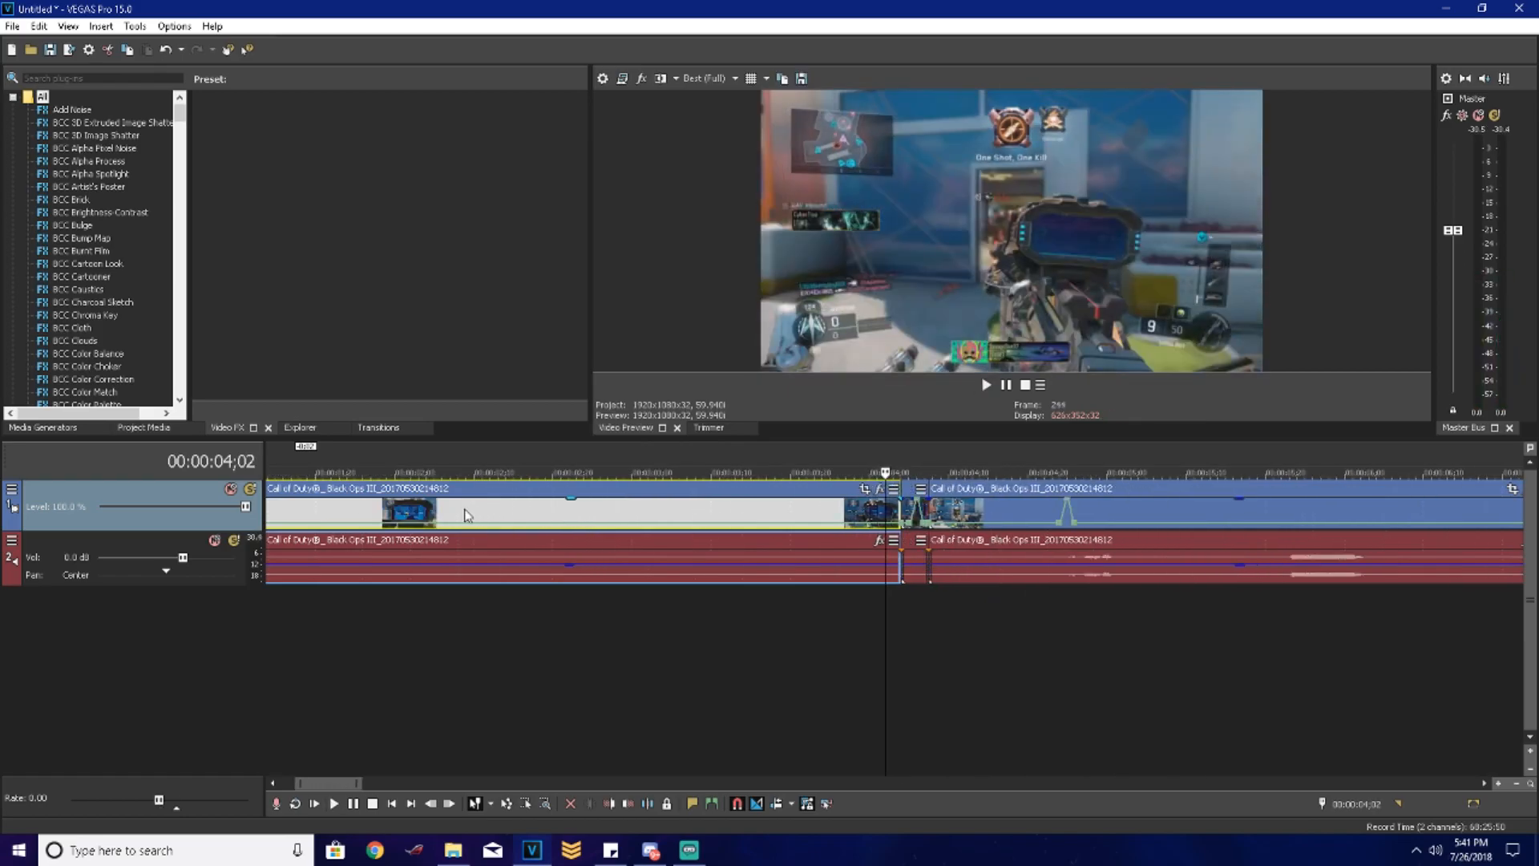
scroll(473, 517, "down", 5)
left_click(391, 519)
key("space")
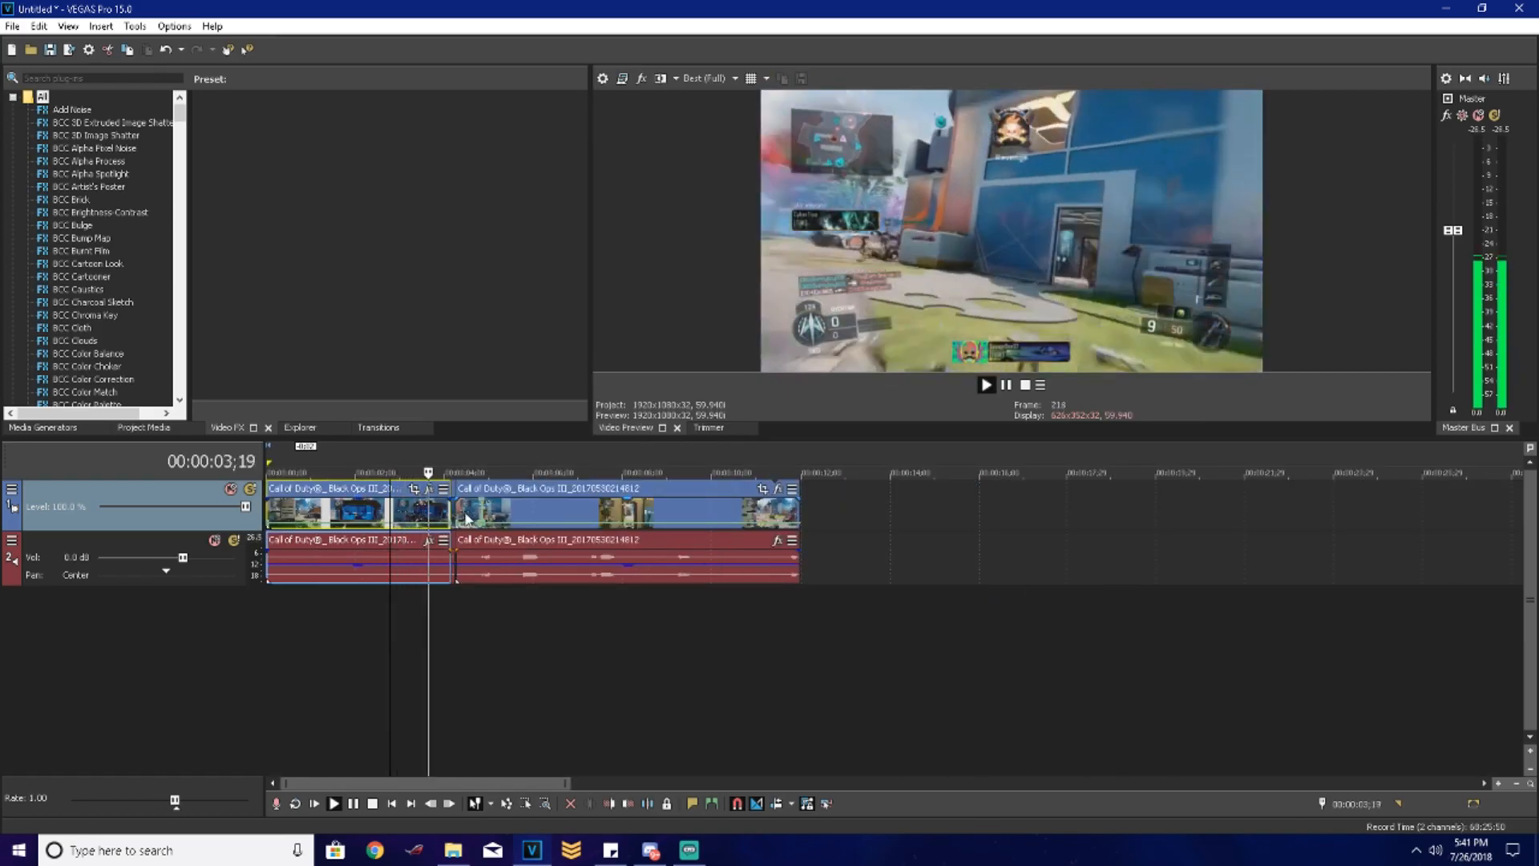
key("space")
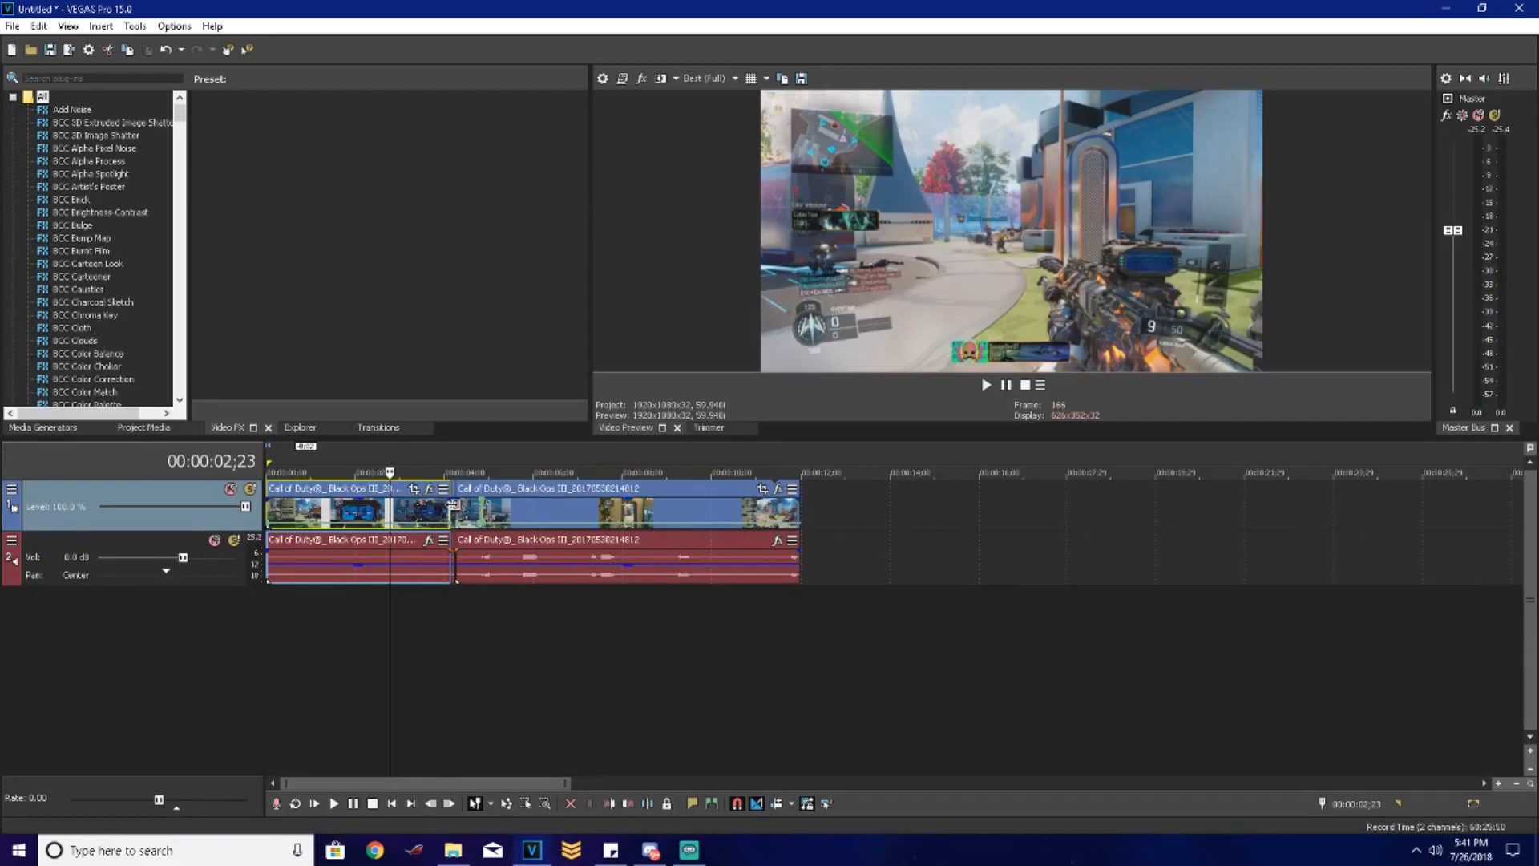
left_click(453, 503)
scroll(453, 509, "up", 3)
key("space")
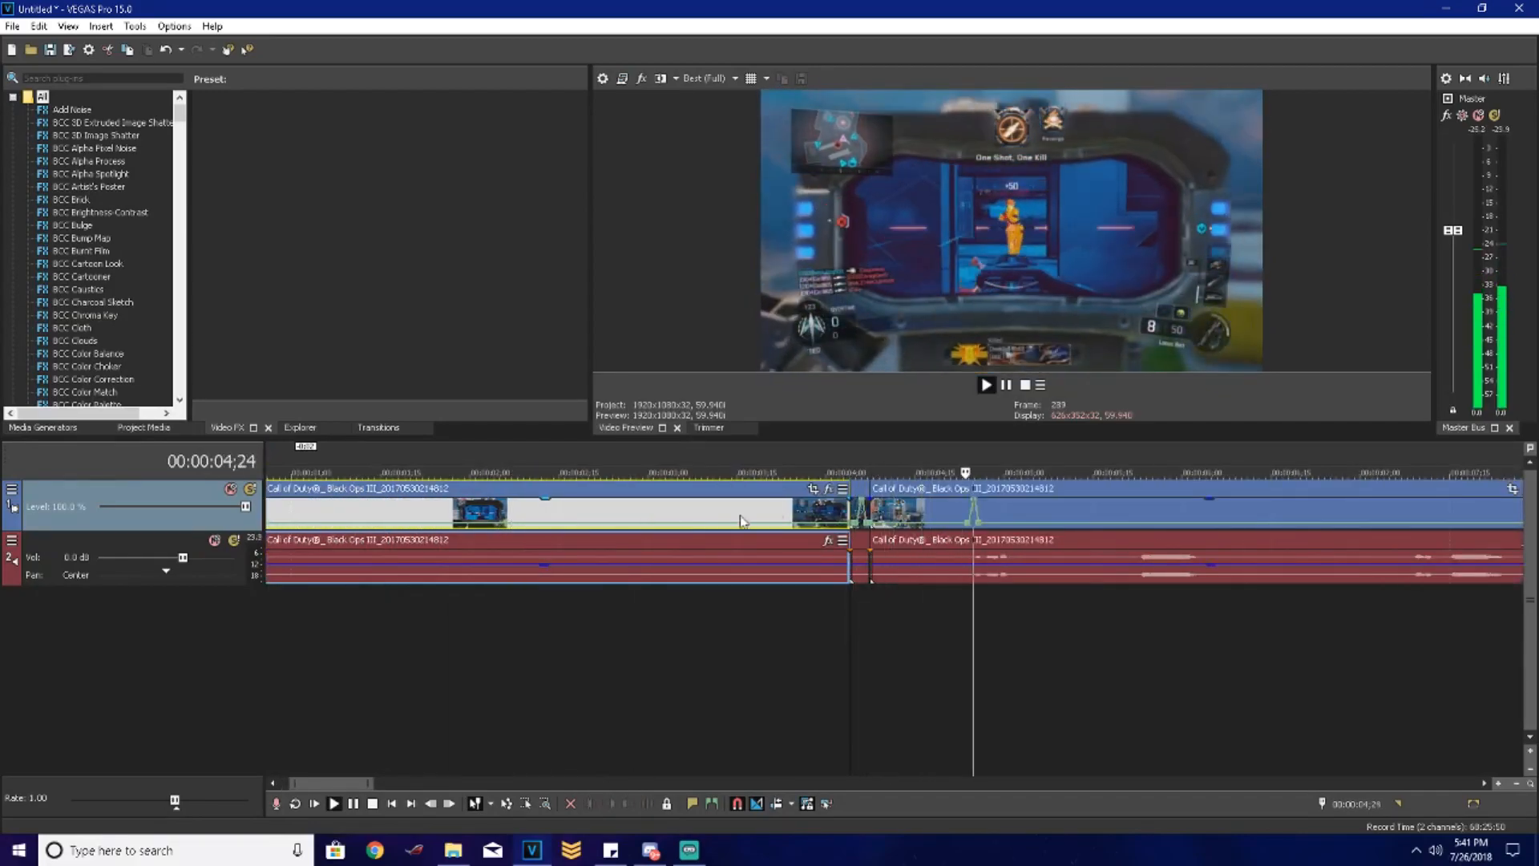
key("space")
Step: Split the clip on both sides of the second velocity spike, at 00:00:04;23 and just after the spike
left_click(966, 513)
scroll(962, 517, "up", 3)
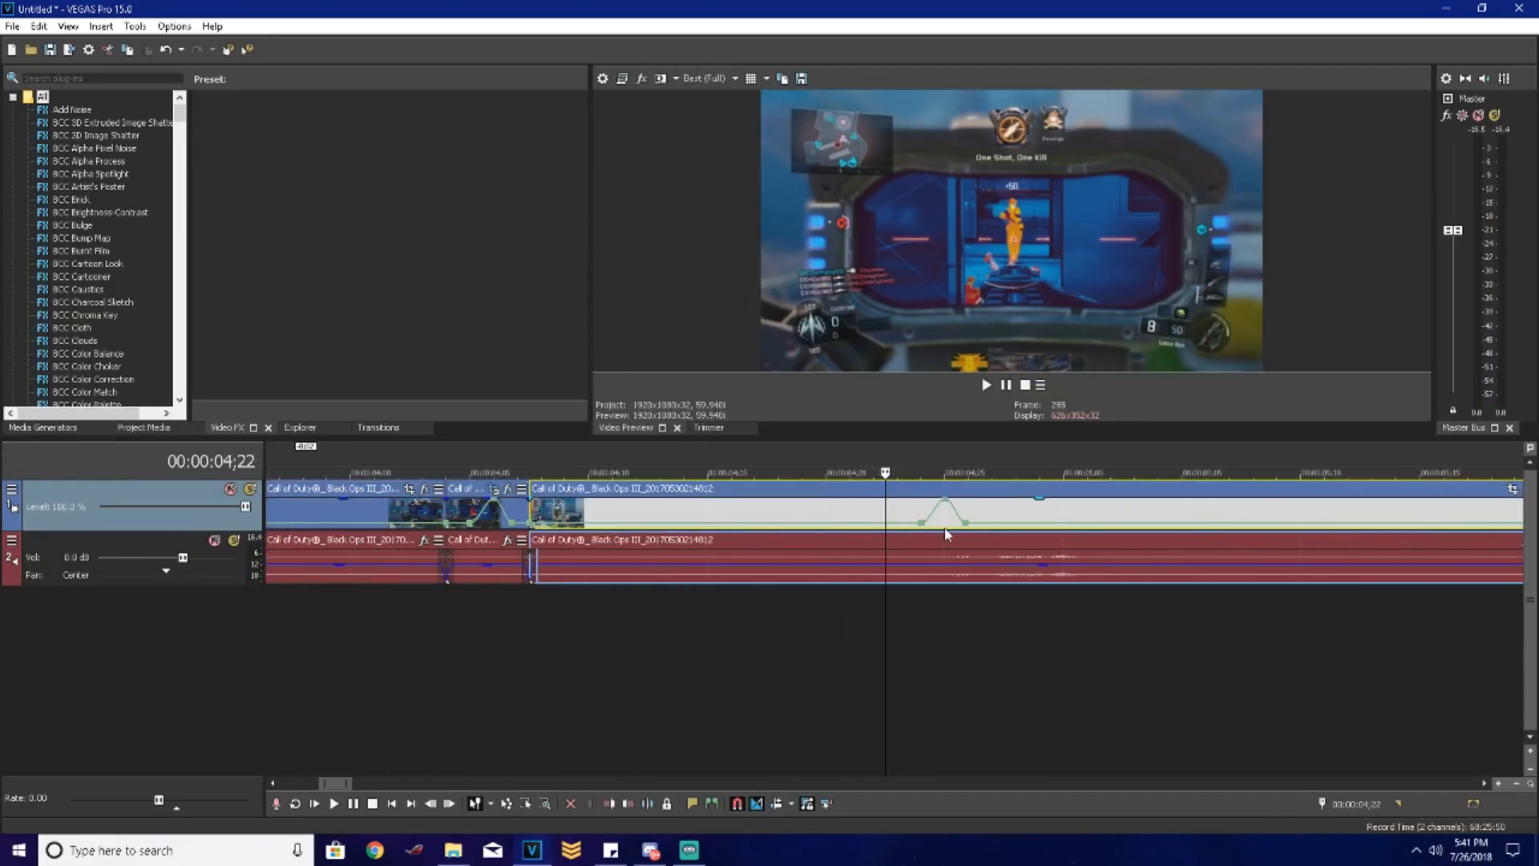
left_click(914, 517)
key("s")
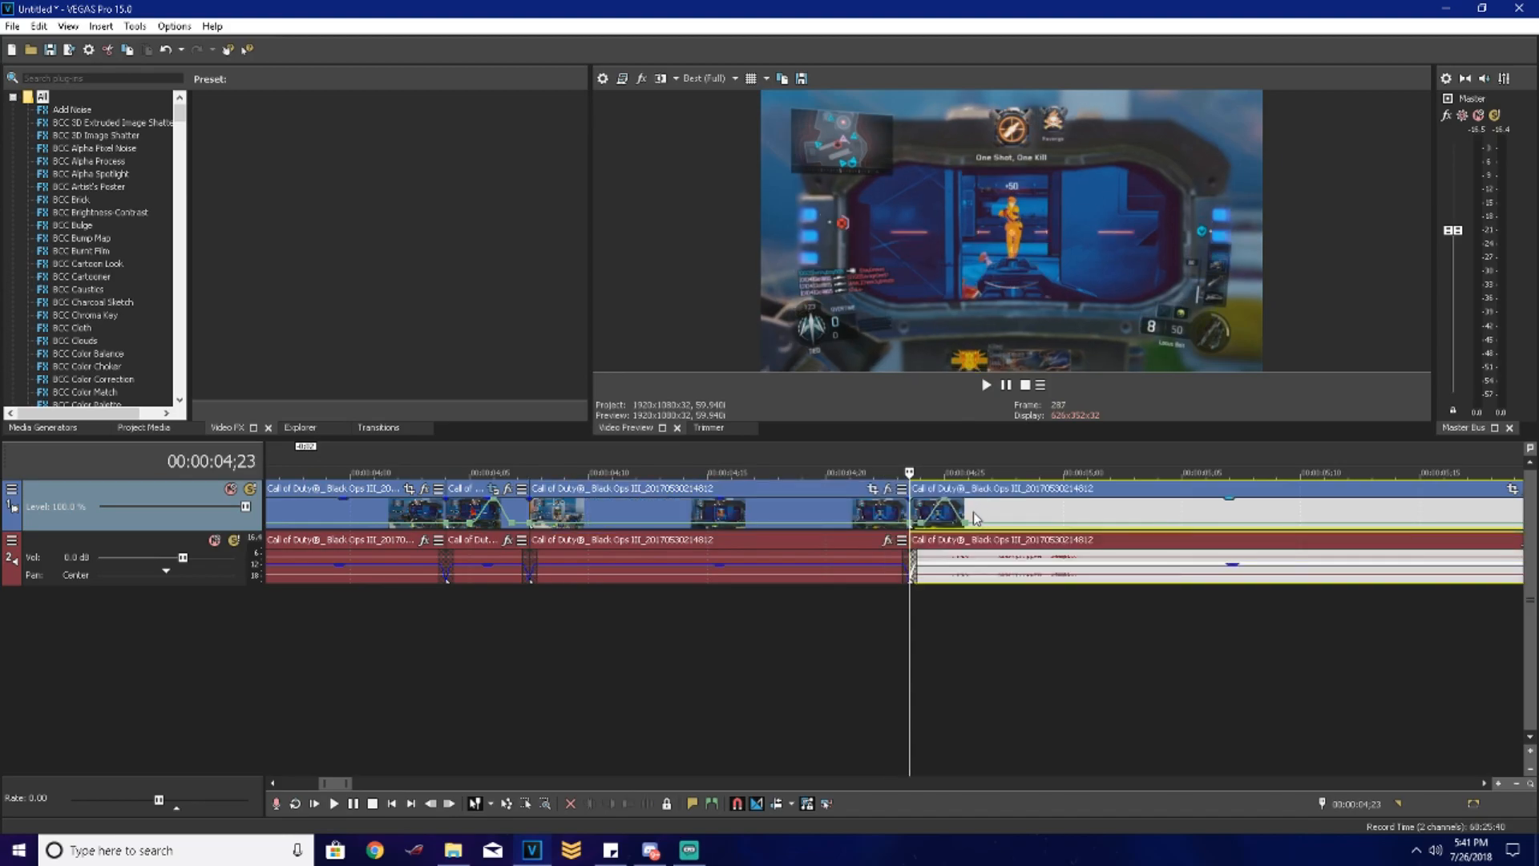
left_click(971, 515)
key("s")
Step: Open Pan/Crop for the short event around the second spike and add a position keyframe at 00:00:00;01 with the full frame
left_click(944, 517)
scroll(944, 518, "up", 2)
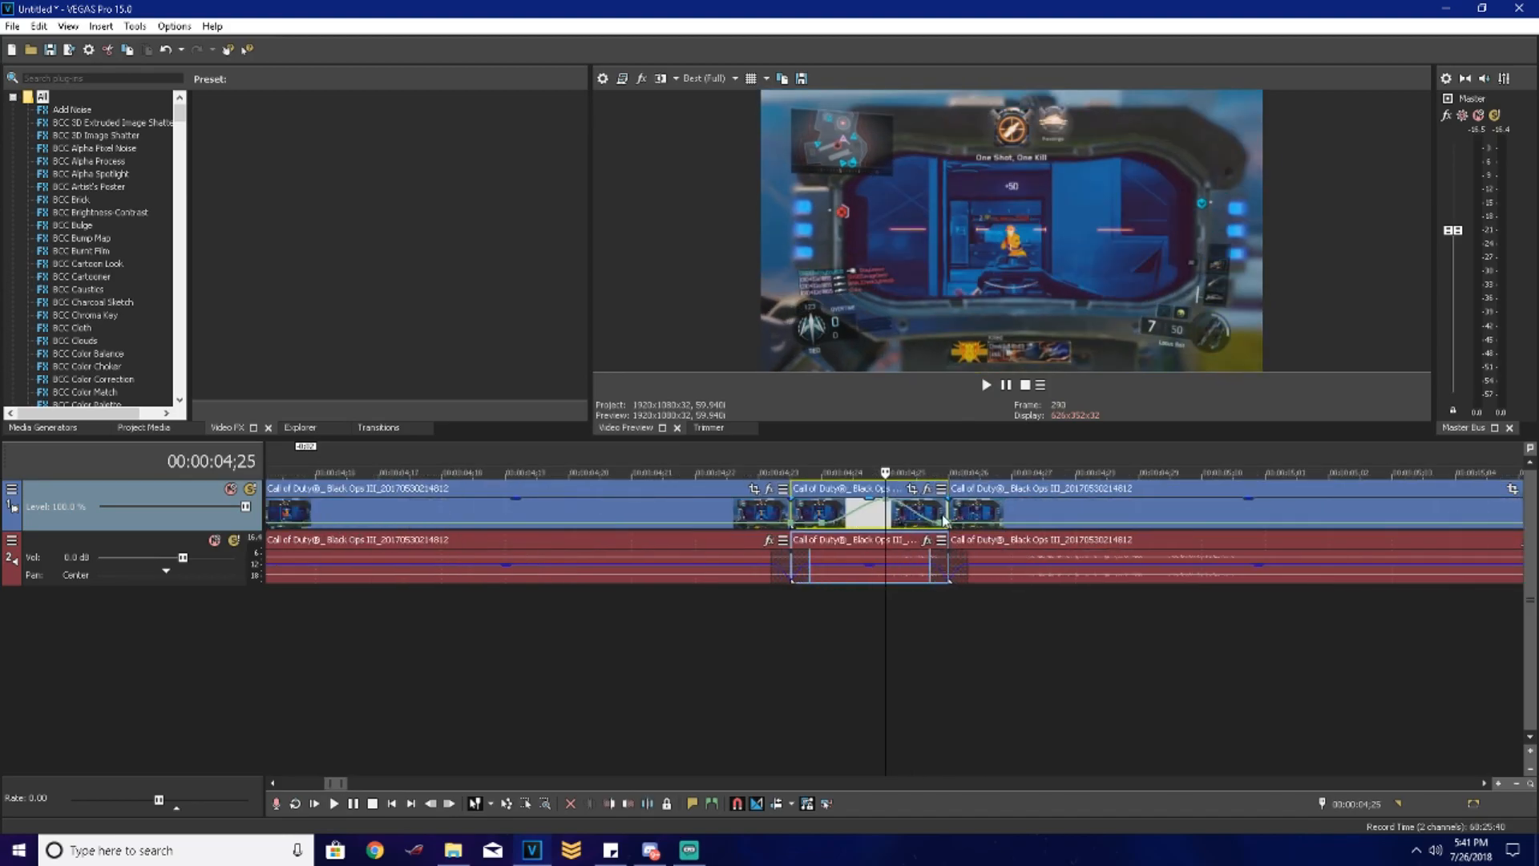
left_click(909, 487)
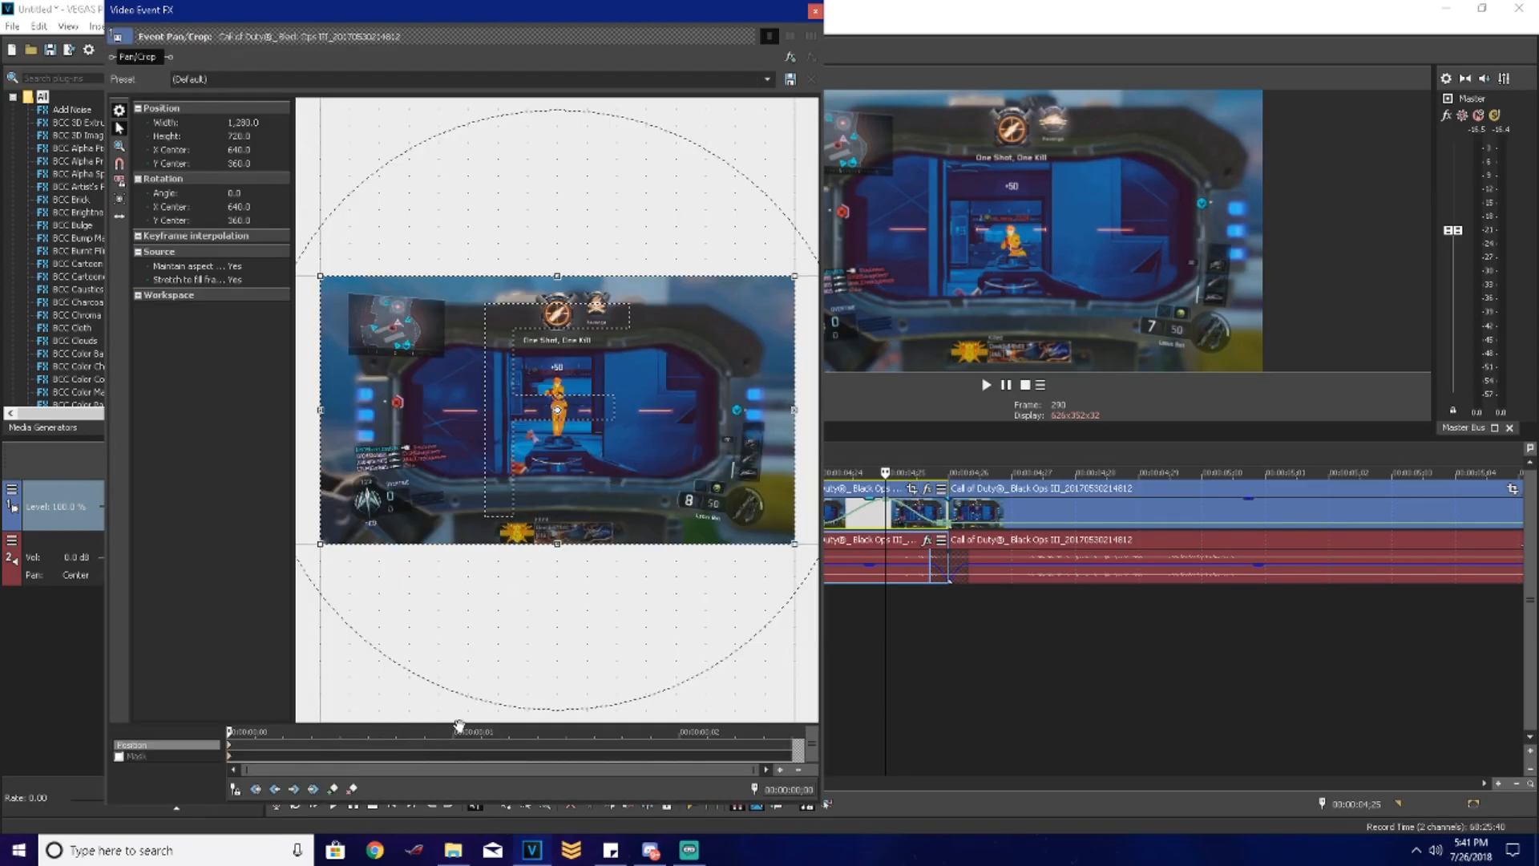
left_click(301, 733)
left_click(443, 731)
left_click(567, 733)
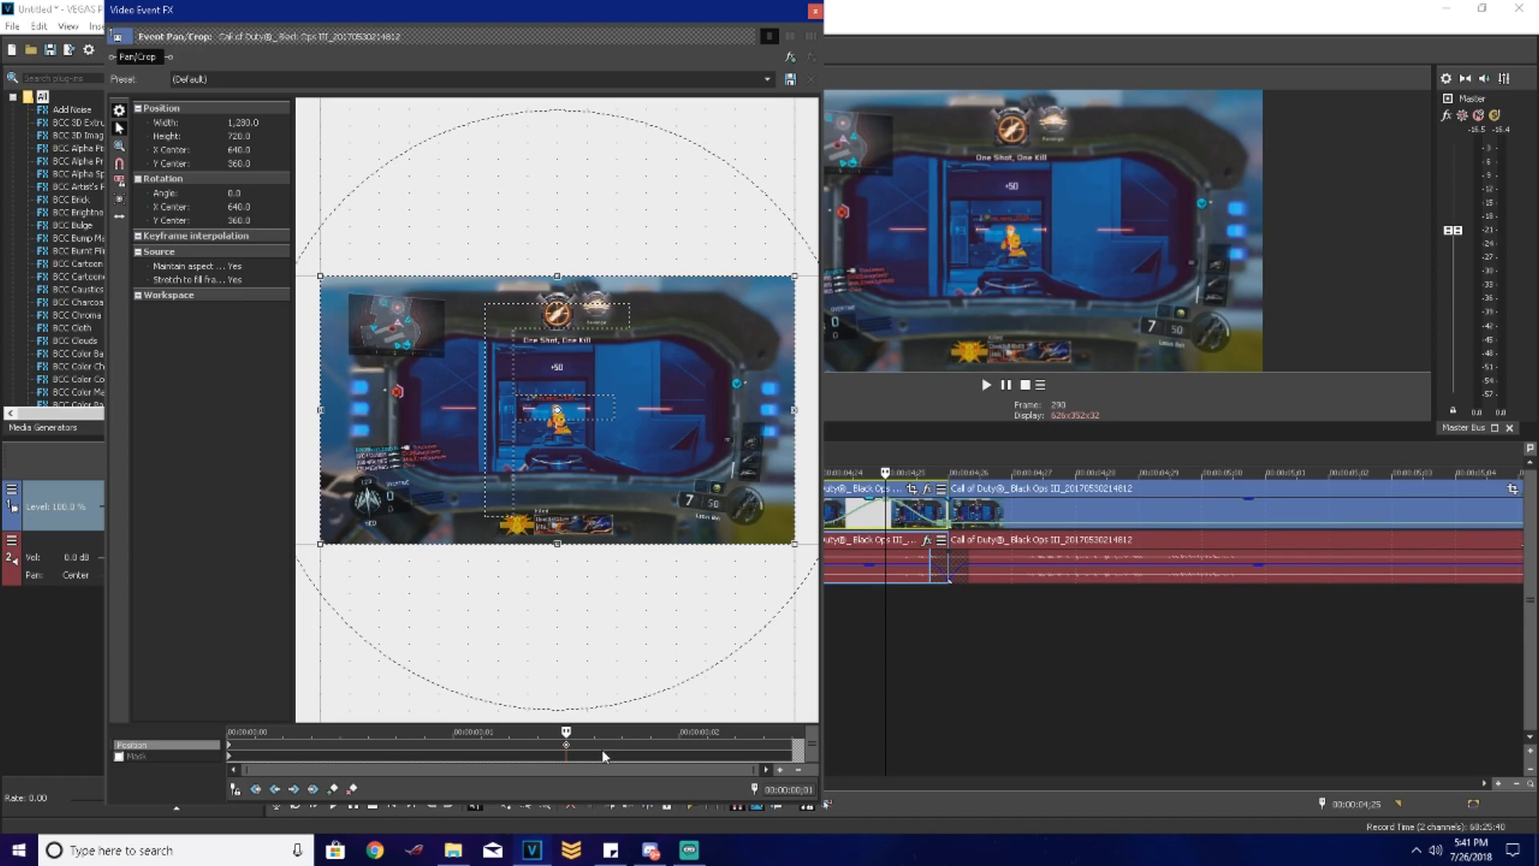
Step: Add a position keyframe at 00:00:00;02 with the crop tightened to 1,200 by 675 and centred on the frame
right_click(572, 468)
left_click(590, 596)
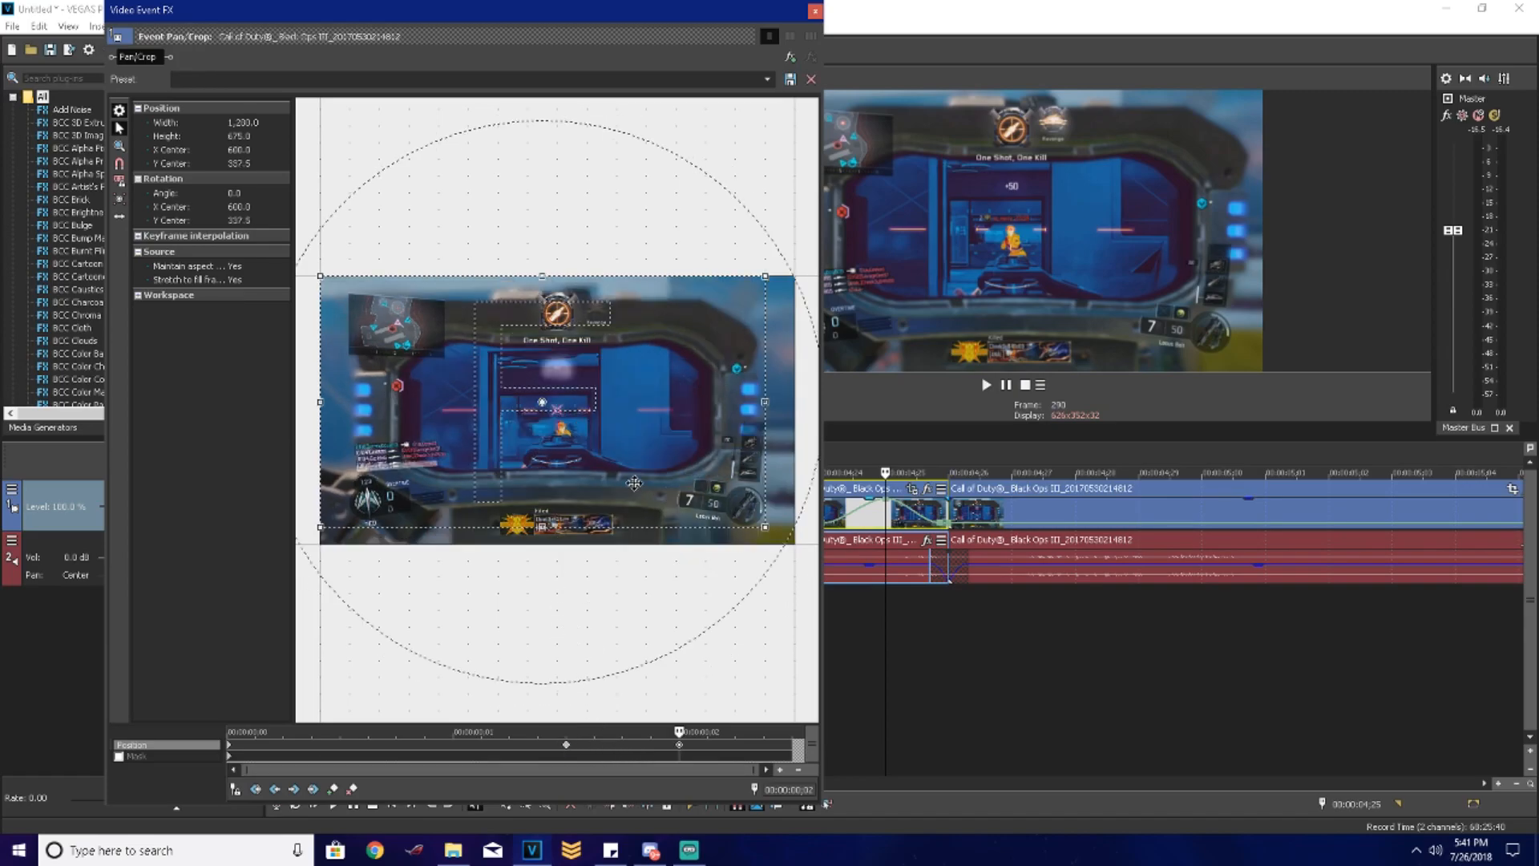
right_click(634, 483)
left_click(657, 503)
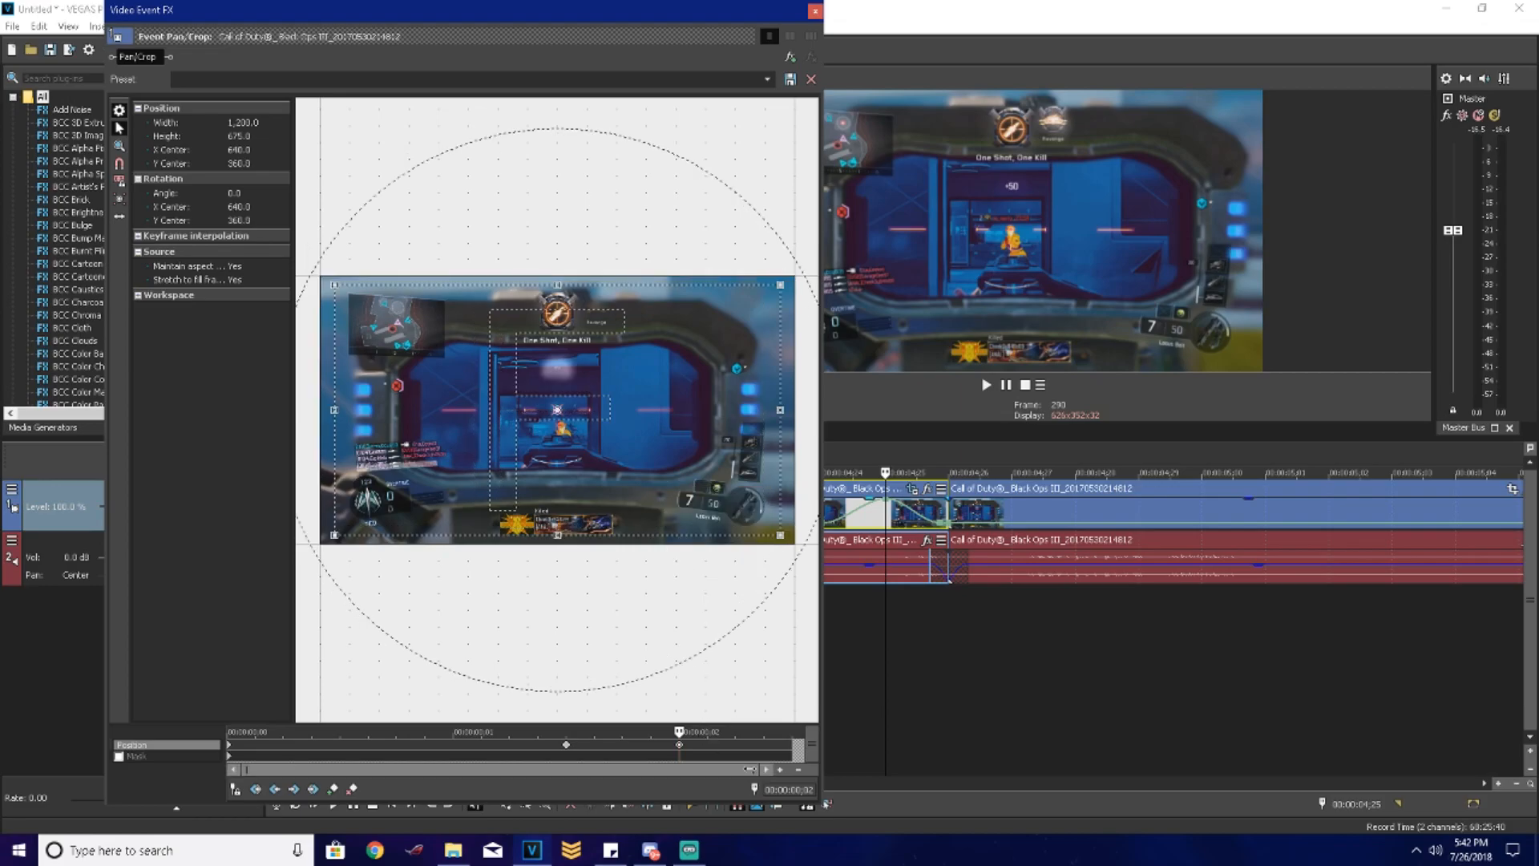
Step: Add a last position keyframe at the end of the event with the full frame restored, and close the Pan/Crop window
left_click(792, 758)
right_click(606, 491)
left_click(673, 506)
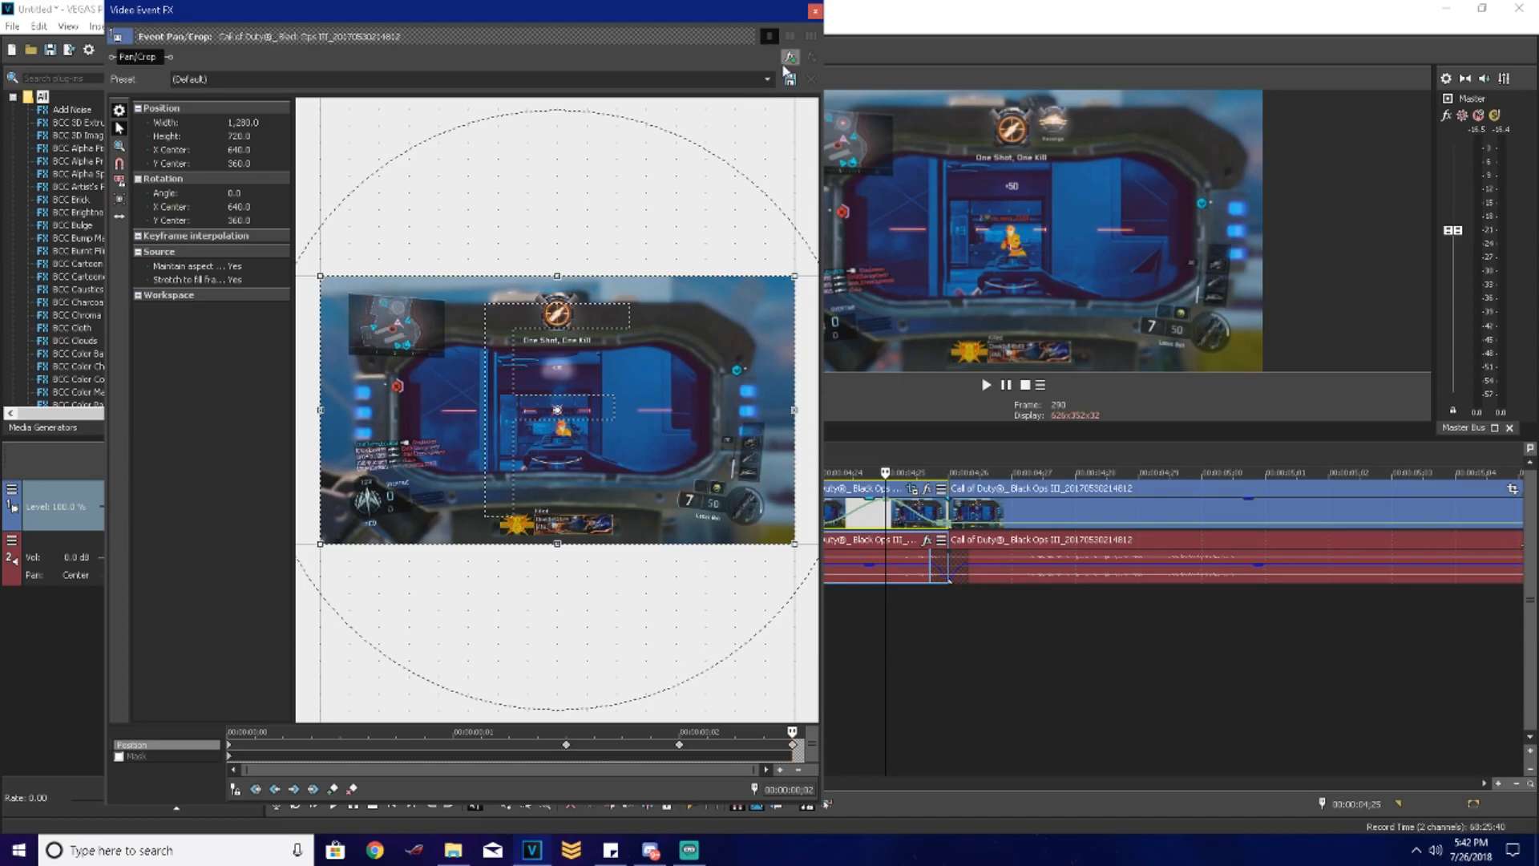
left_click(815, 11)
Step: Play back the second shot's zoom from just before it and again from 00:00:04;23
left_click(600, 514)
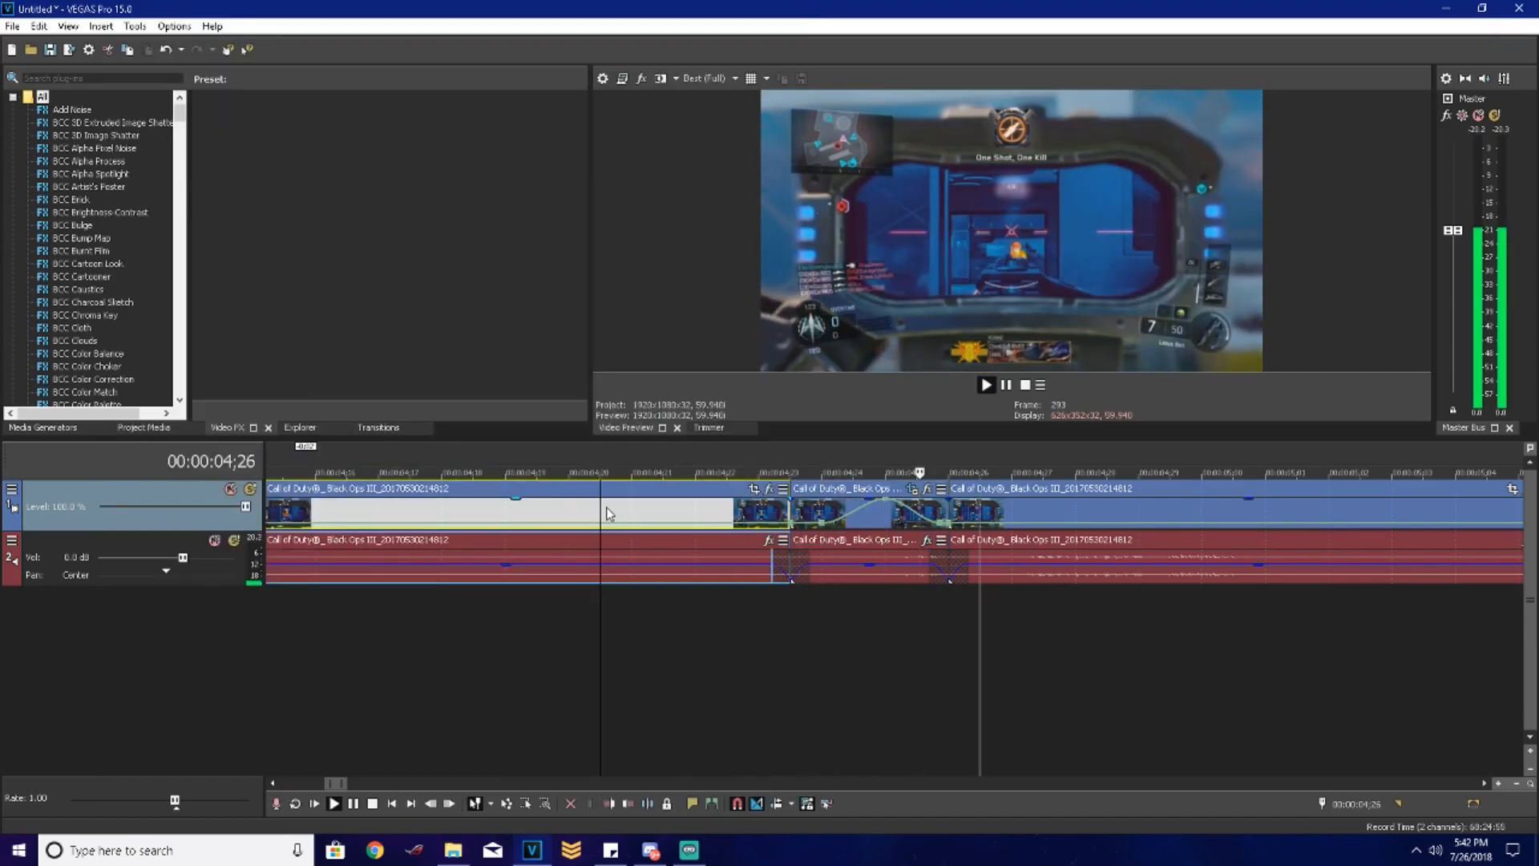
left_click(797, 513)
key("space")
key("space")
key("space")
key("space")
key("space")
key("space")
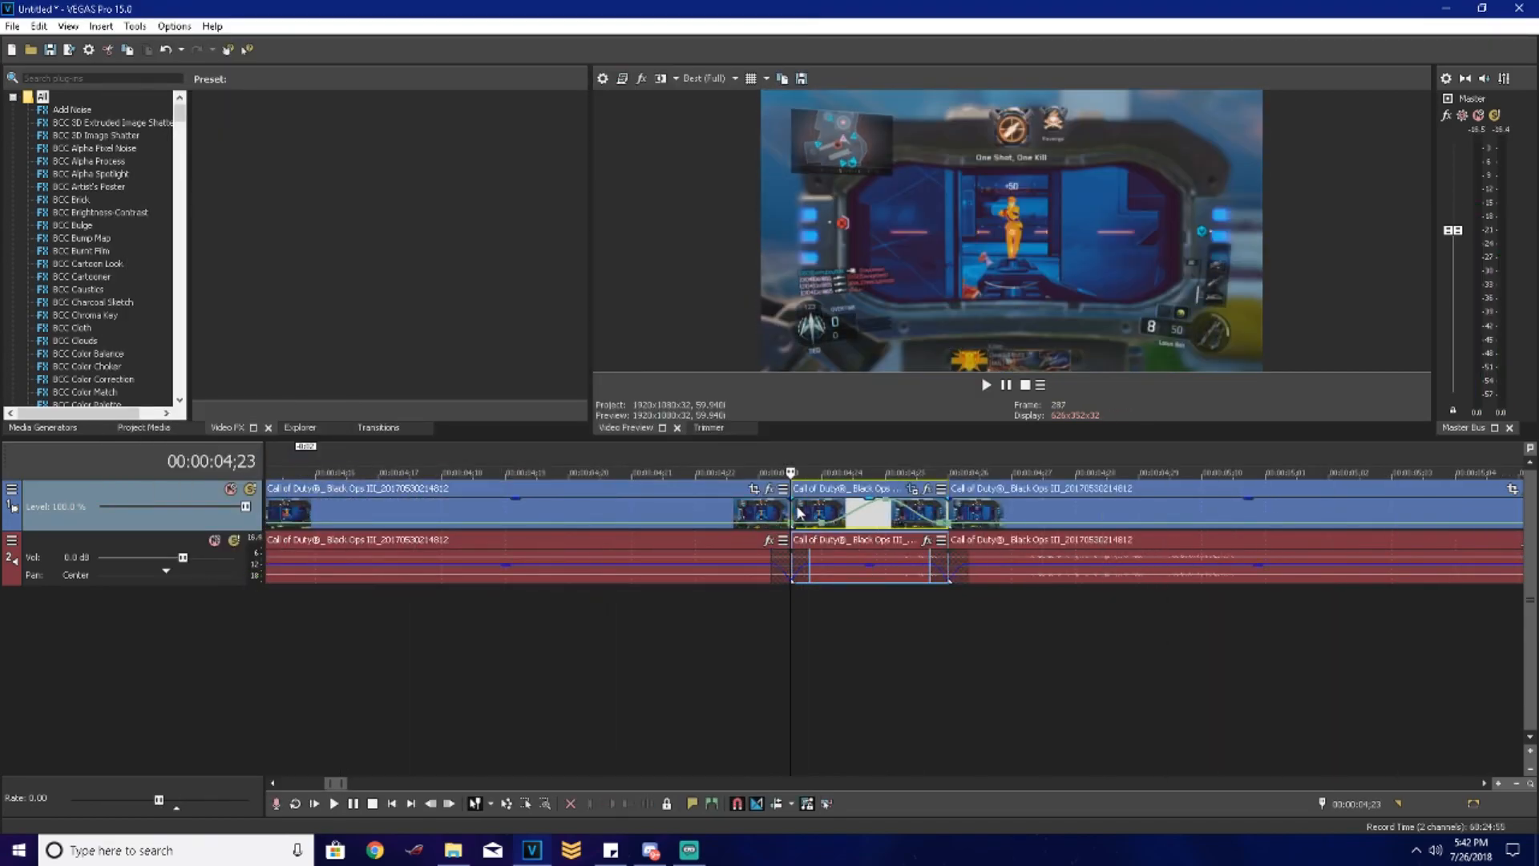
key("space")
key("space")
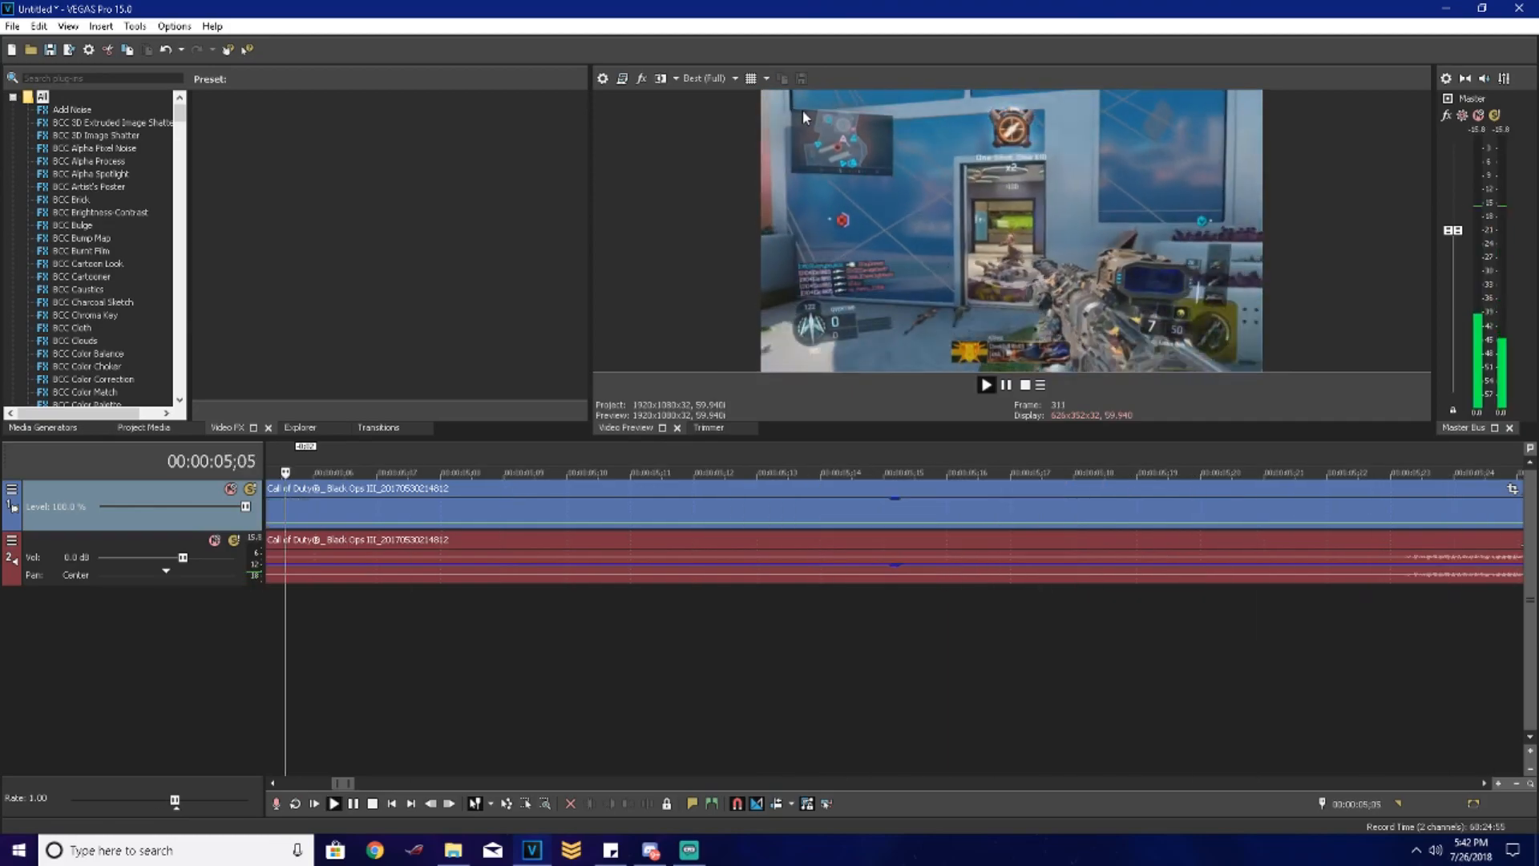
Step: Play back both shot zooms together from 00:00:03;25 on the timeline
scroll(548, 525, "down", 3)
left_click(552, 515)
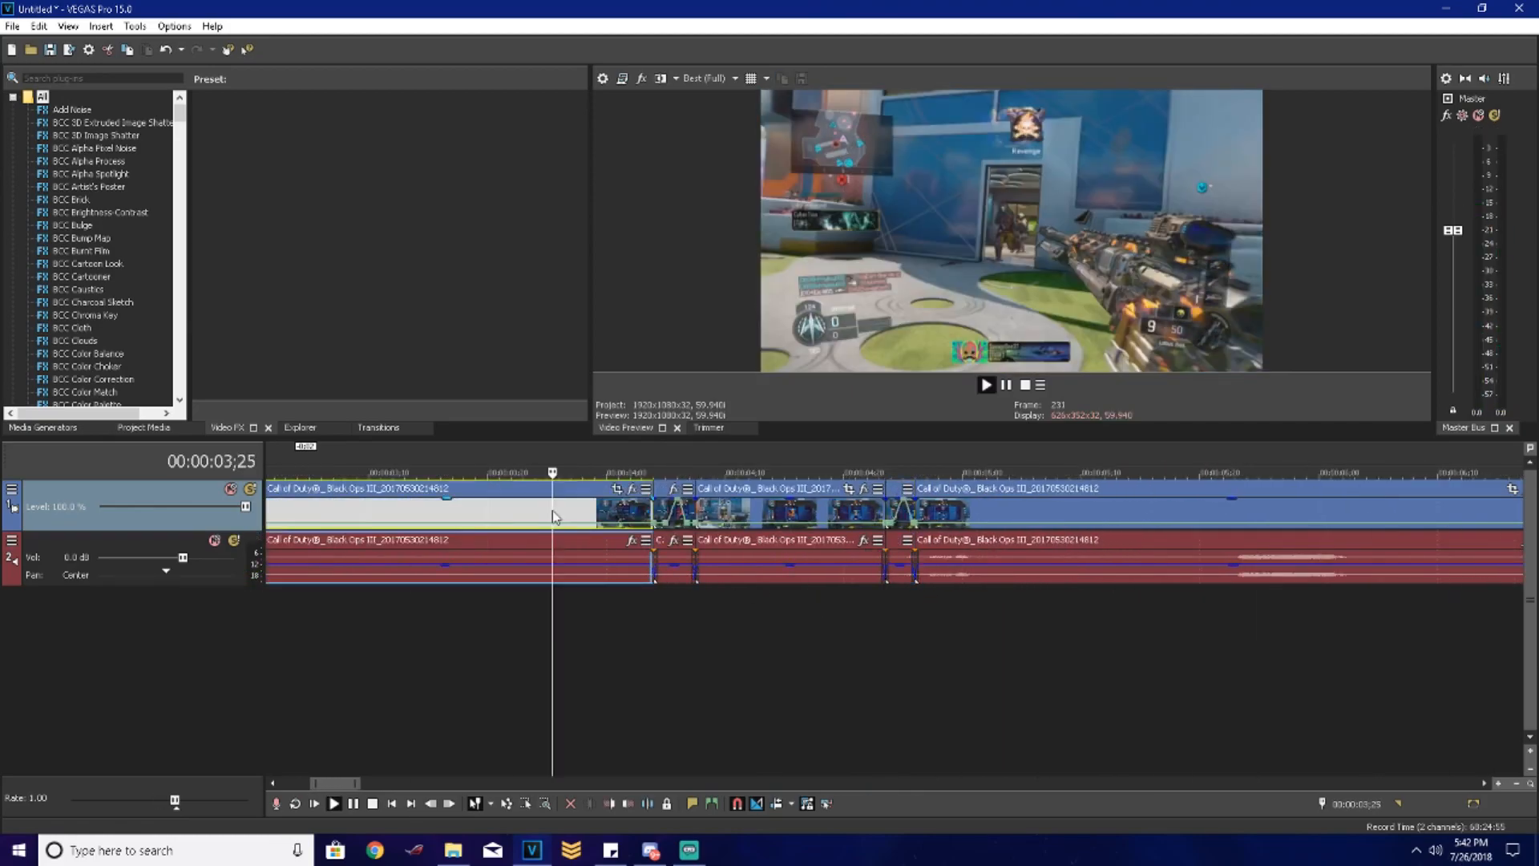
key("space")
key("space")
scroll(766, 547, "up", 3)
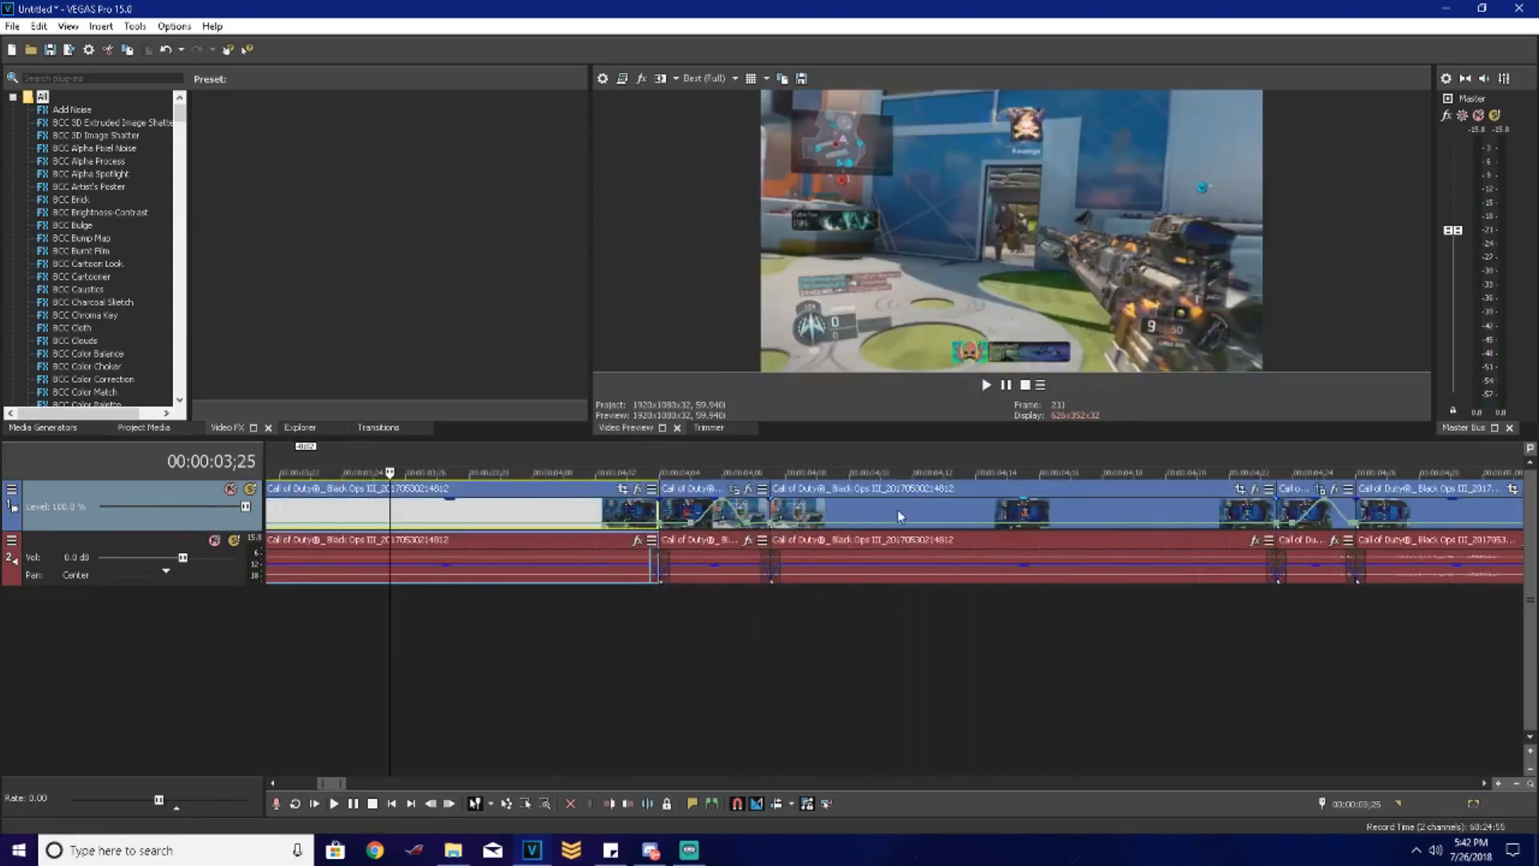
Step: Move the long last clip far later on the timeline and time-stretch the second shot's short event to 25.0% speed
scroll(874, 542, "down", 4)
scroll(989, 578, "down", 6)
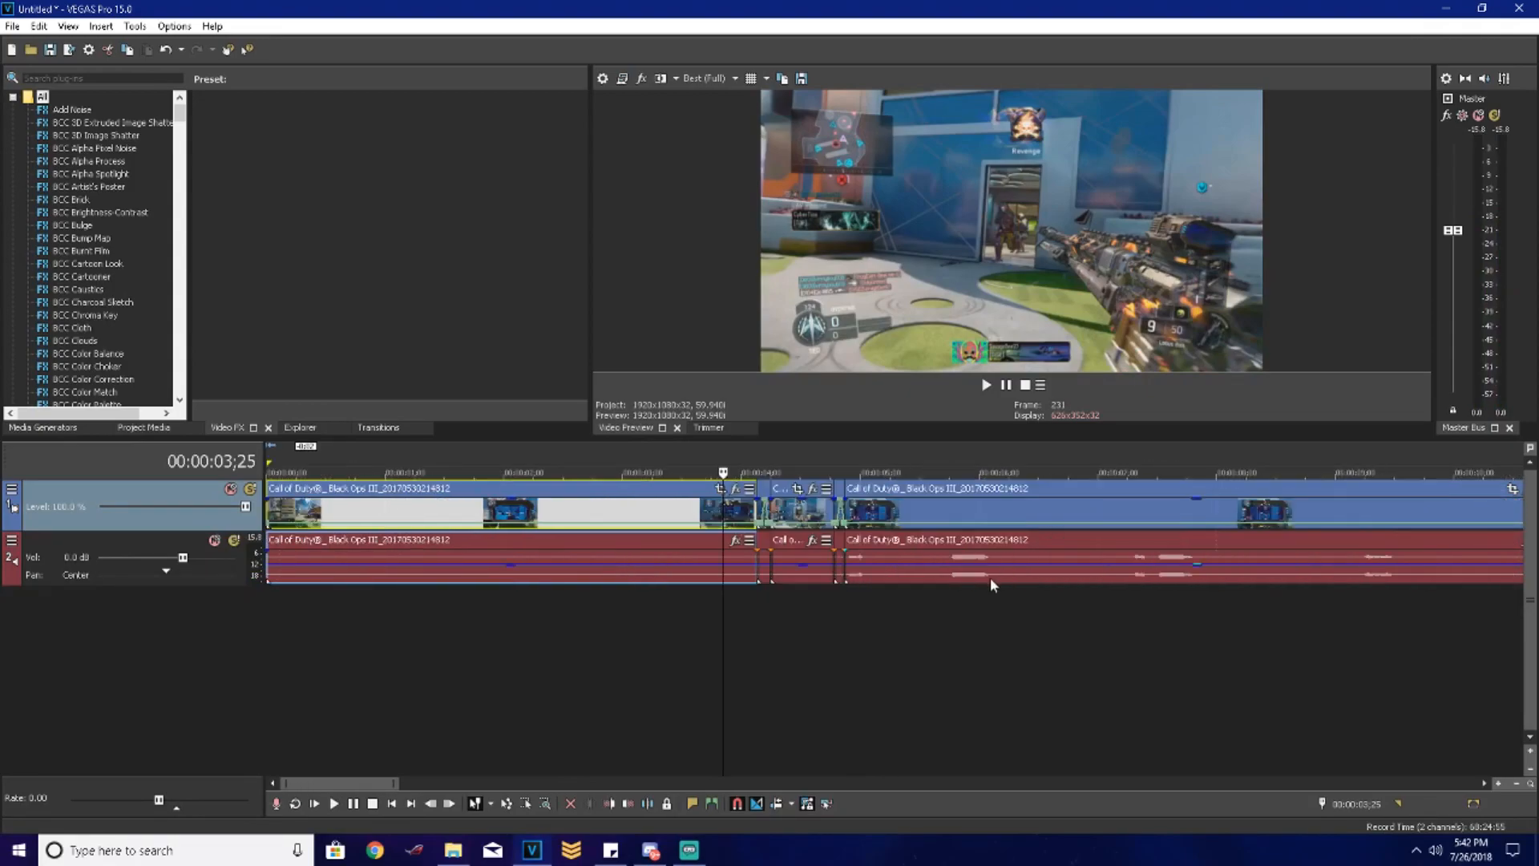
left_click_drag(826, 513, 1209, 520)
scroll(611, 519, "up", 4)
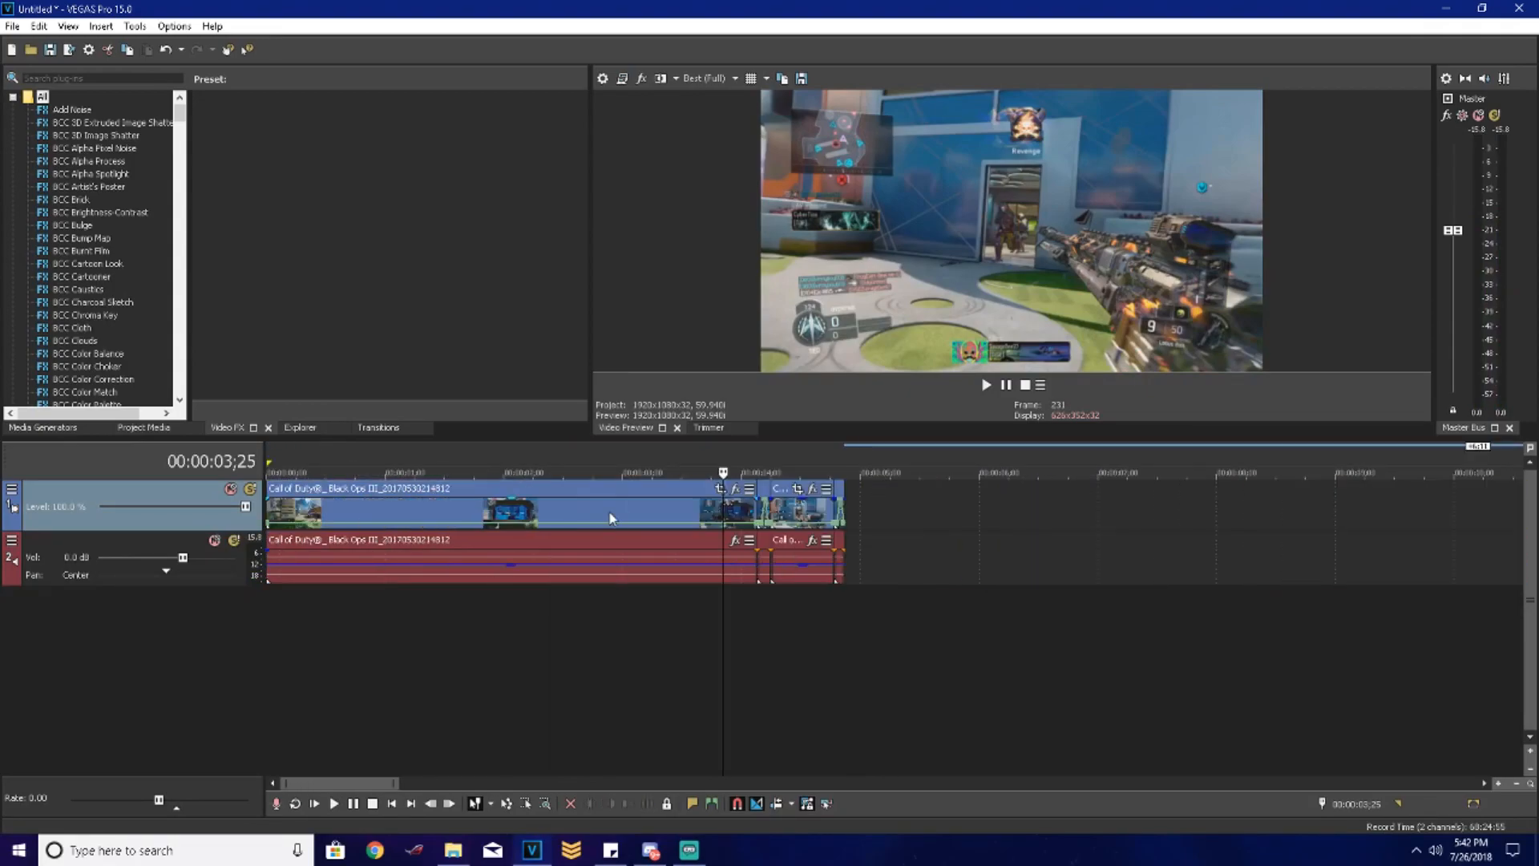
left_click_drag(1065, 508, 1130, 504)
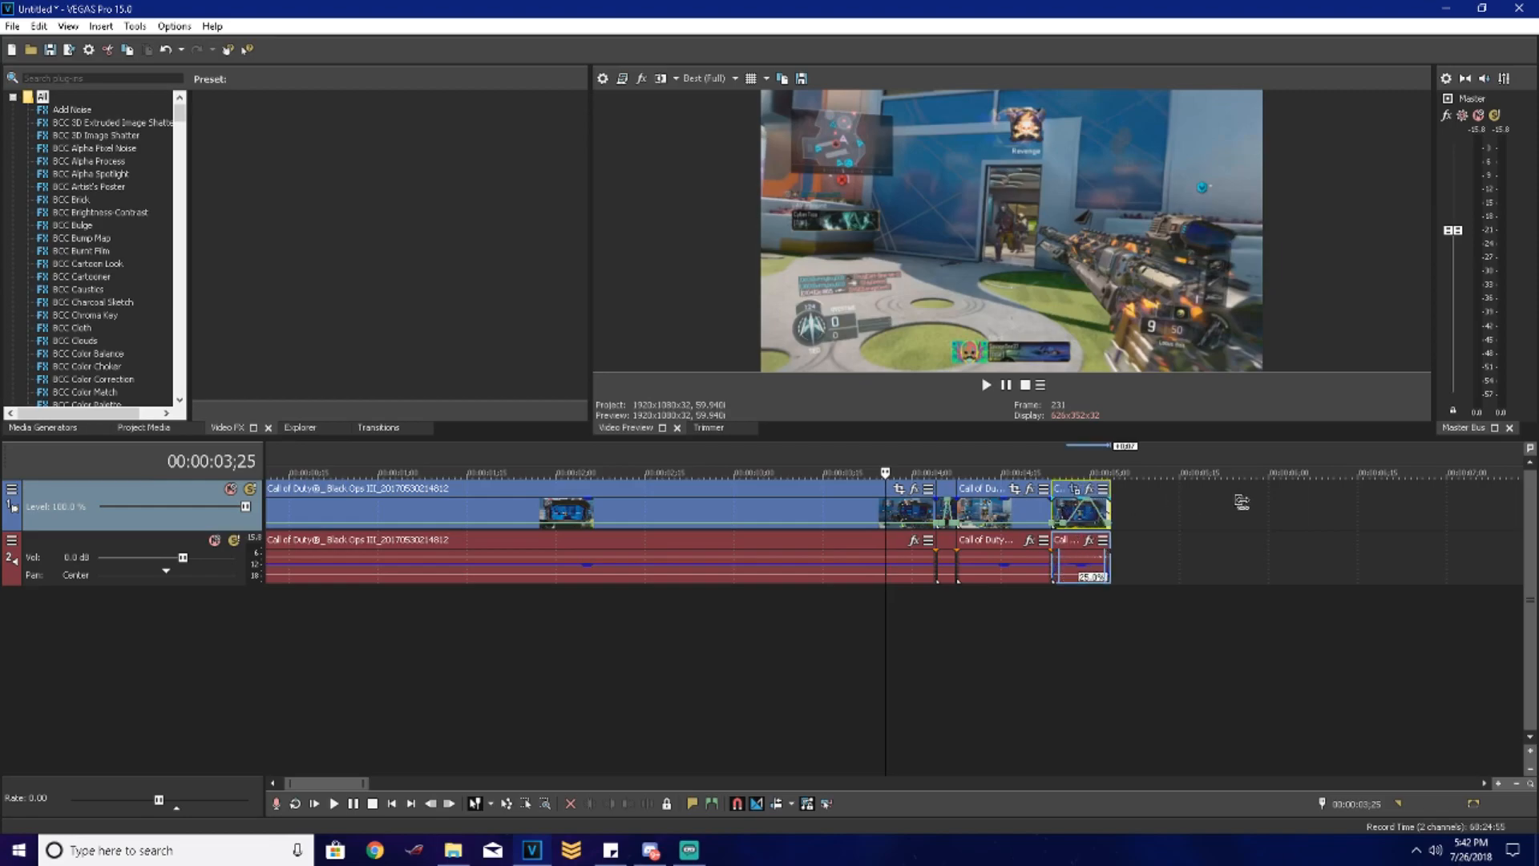
Step: Play back the slowed second shot, starting from the first shot's event and again from 00:00:04;29
left_click(953, 514)
key("space")
key("space")
left_click(1087, 513)
key("space")
key("space")
key("space")
key("space")
key("space")
key("space")
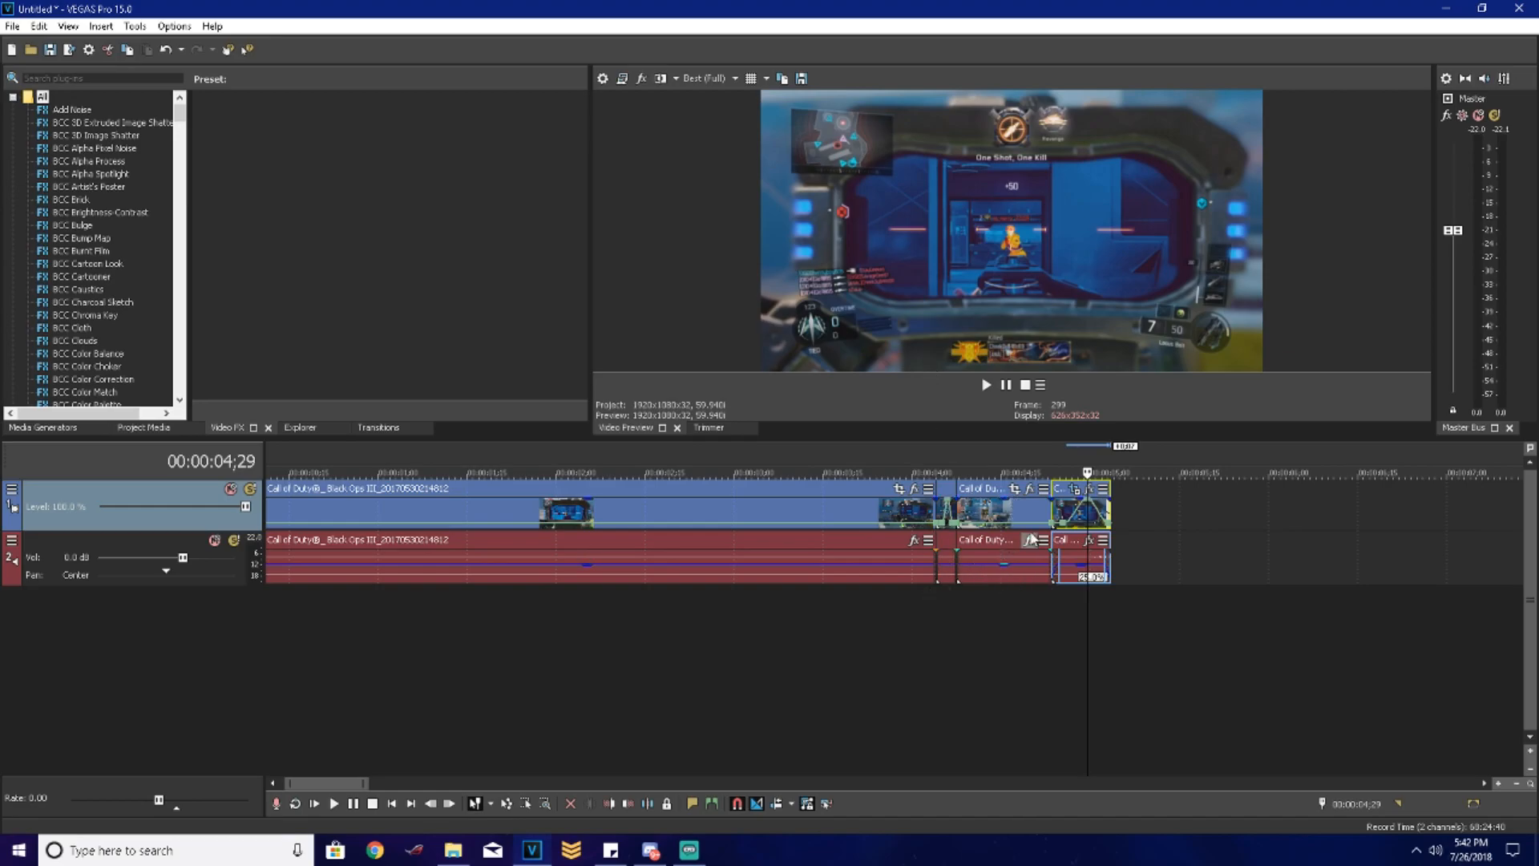
Step: Shift the second shot's event and the clip before it later, and time-stretch the first shot's event to 25.0% speed
scroll(999, 541, "up", 3)
left_click_drag(892, 529, 1089, 529)
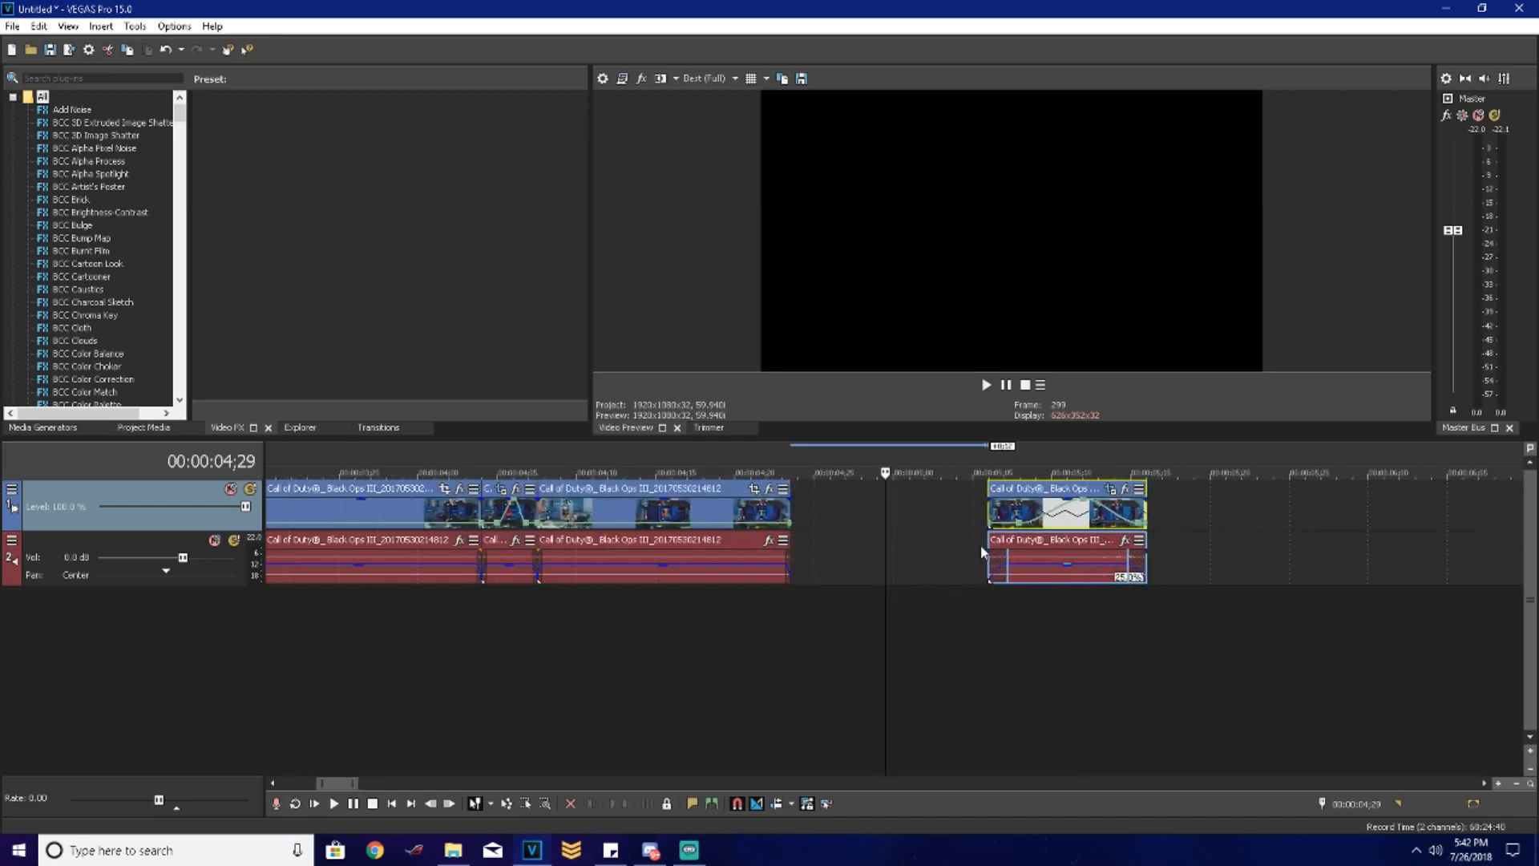
left_click_drag(752, 516, 948, 515)
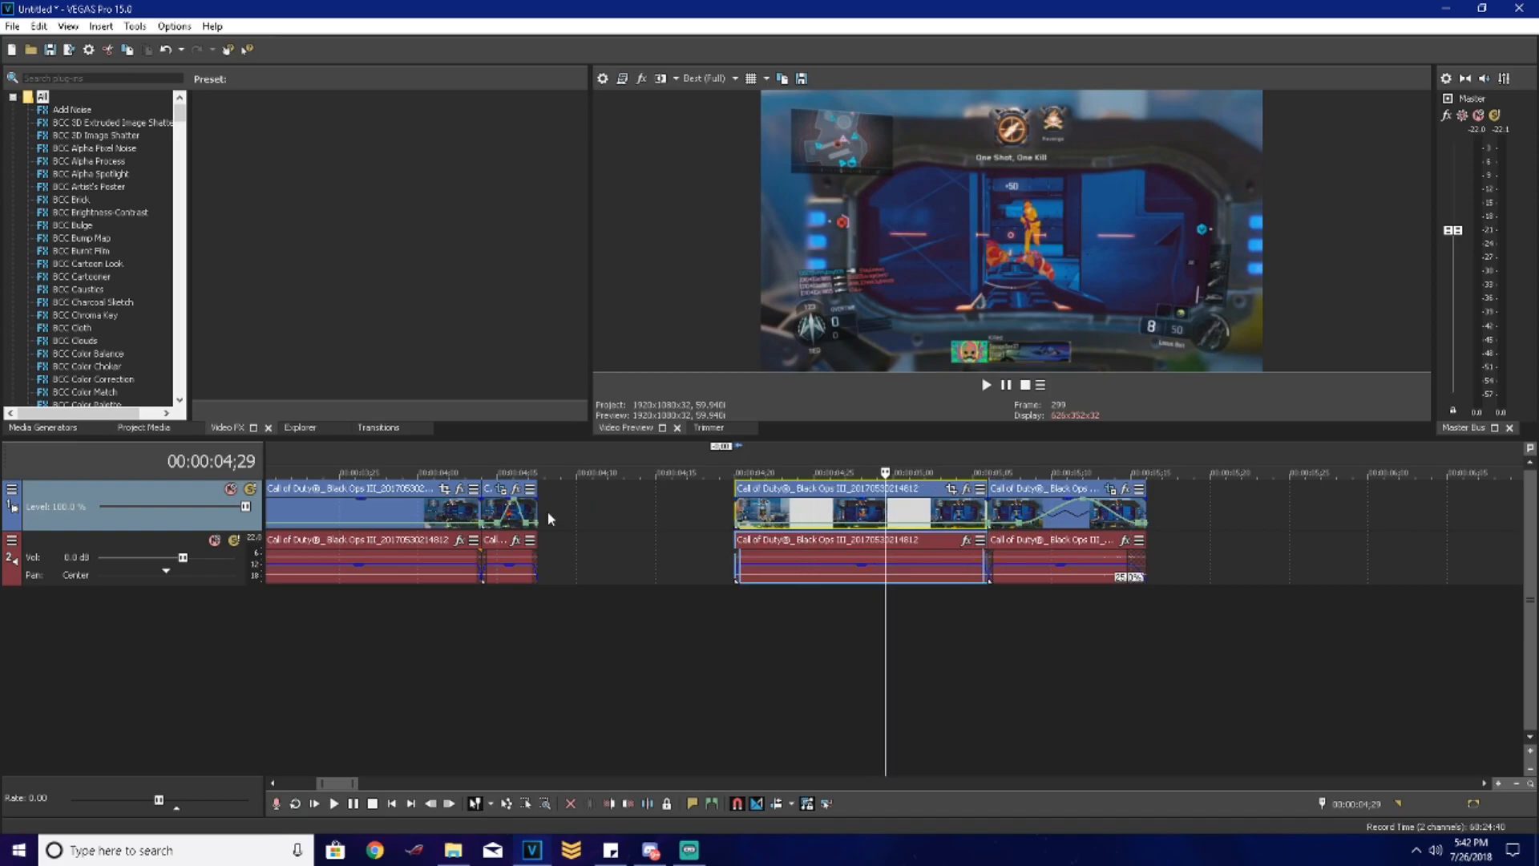
left_click_drag(536, 512, 704, 513)
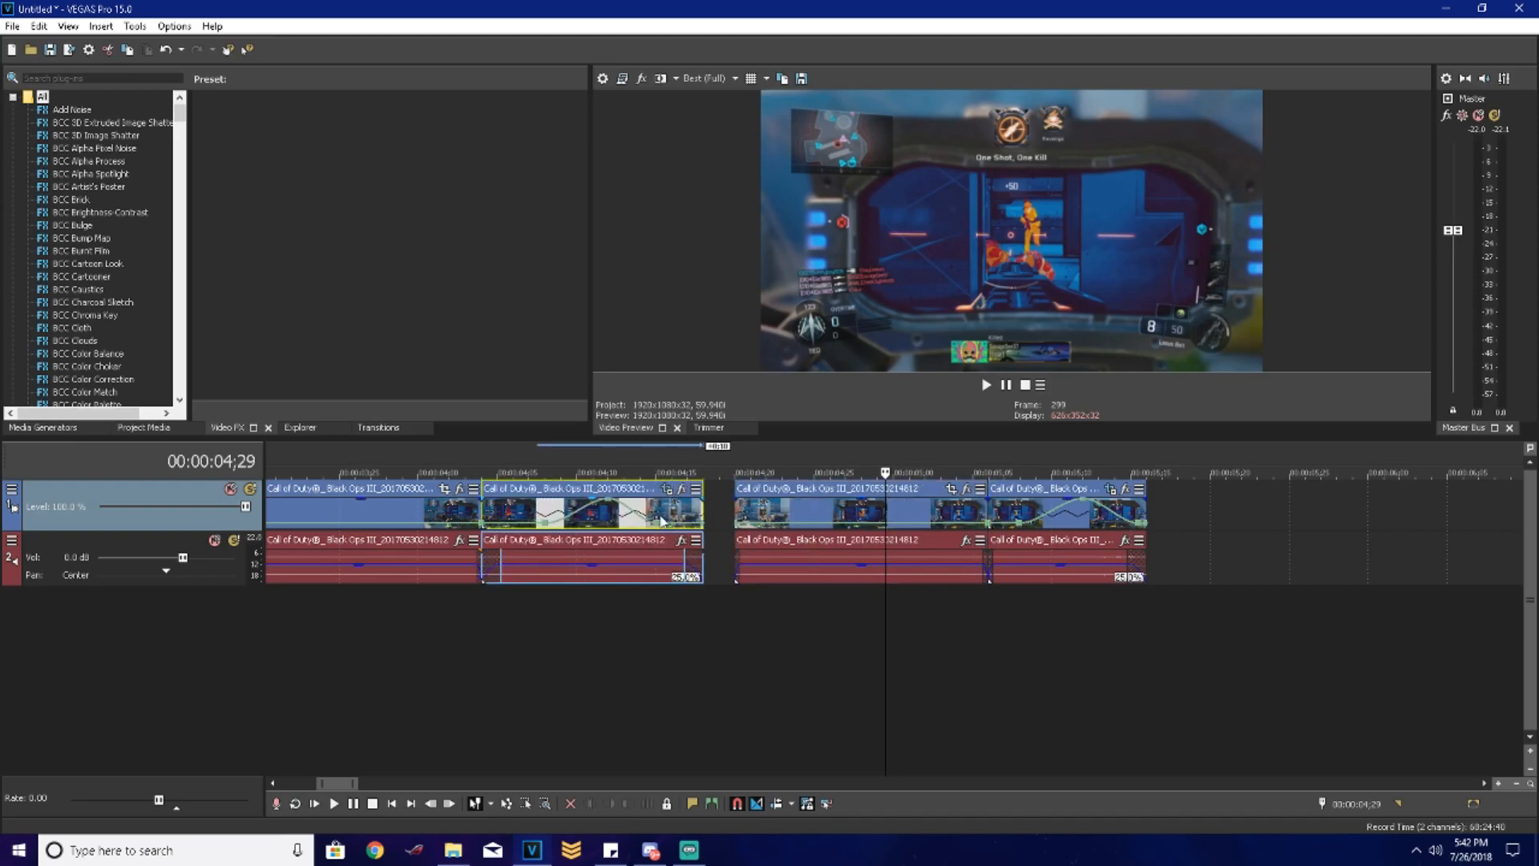
scroll(559, 517, "down", 5)
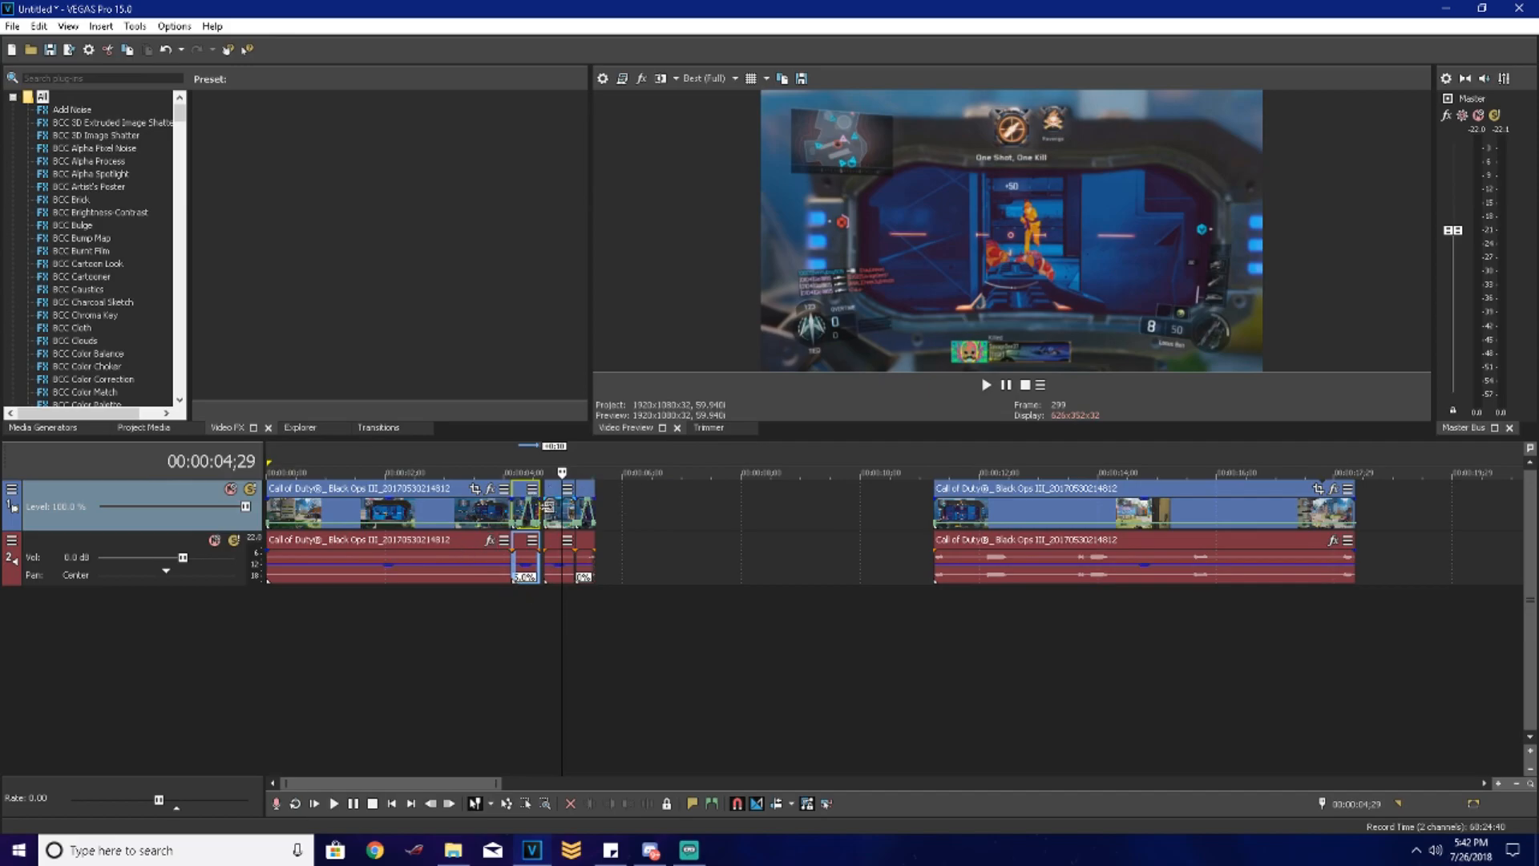
Step: Place timeline markers at 00:00:06;25, 00:00:08;23, 00:00:10;10 and 00:00:12;21, plus two more beyond the end of the last clip
left_click(672, 518)
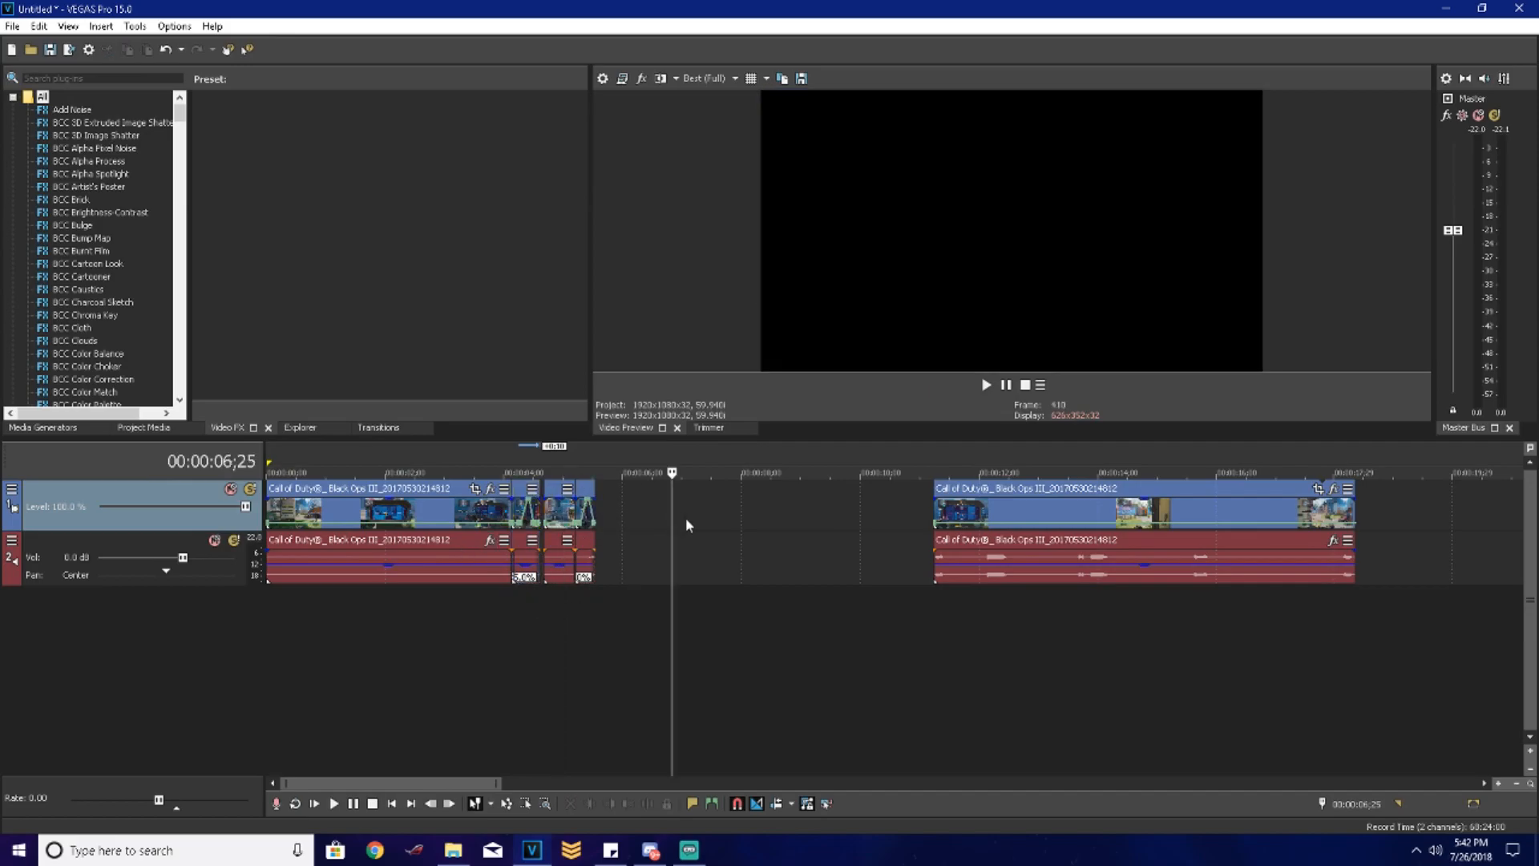
left_click(787, 514)
key("m")
left_click(881, 515)
key("m")
left_click(1387, 518)
key("m")
left_click(1464, 515)
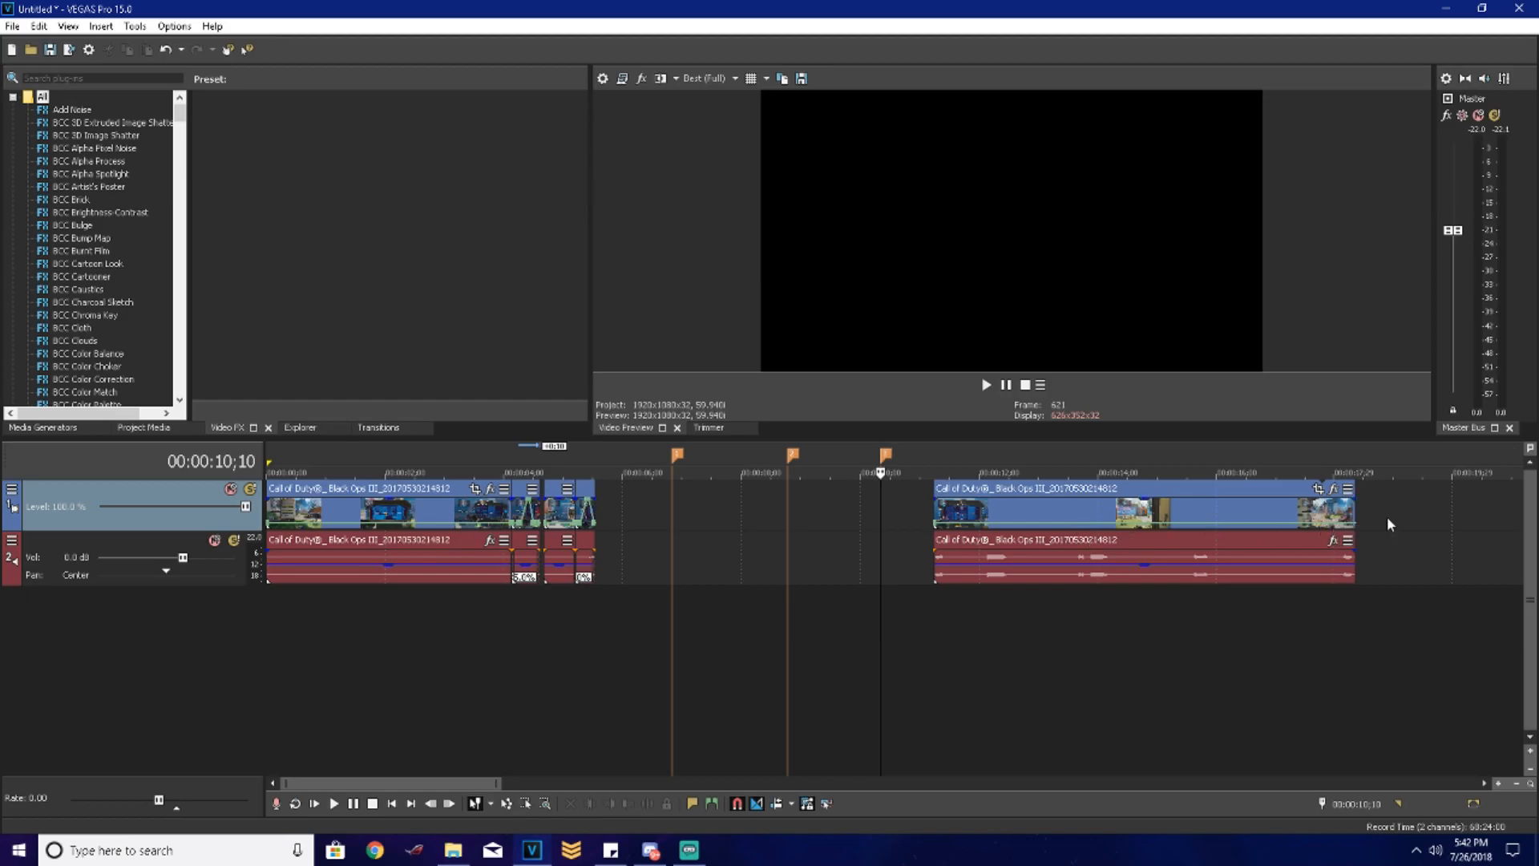
left_click(1021, 545)
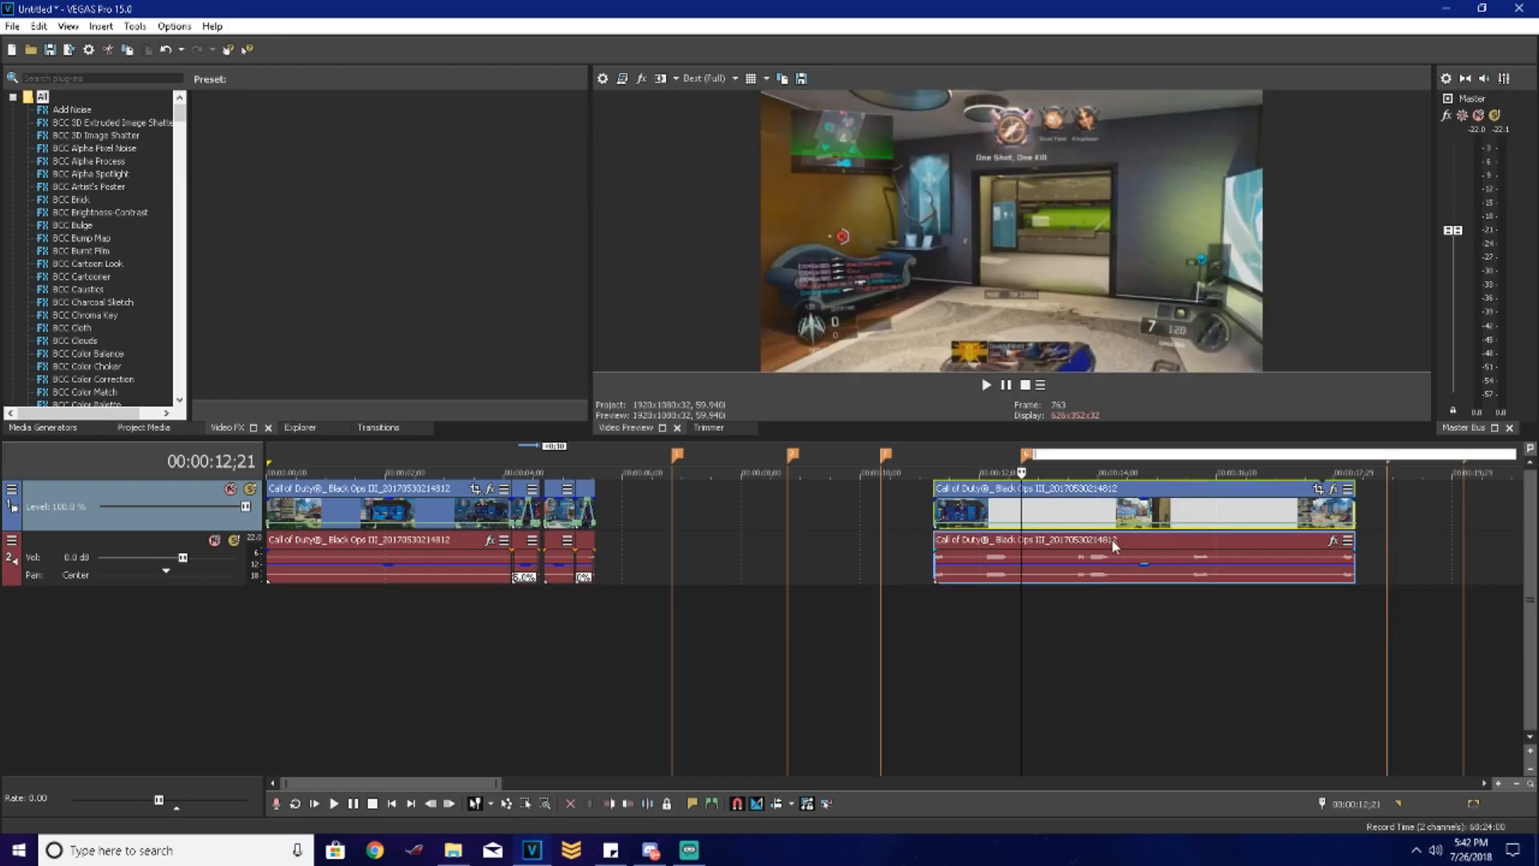
left_click(816, 537)
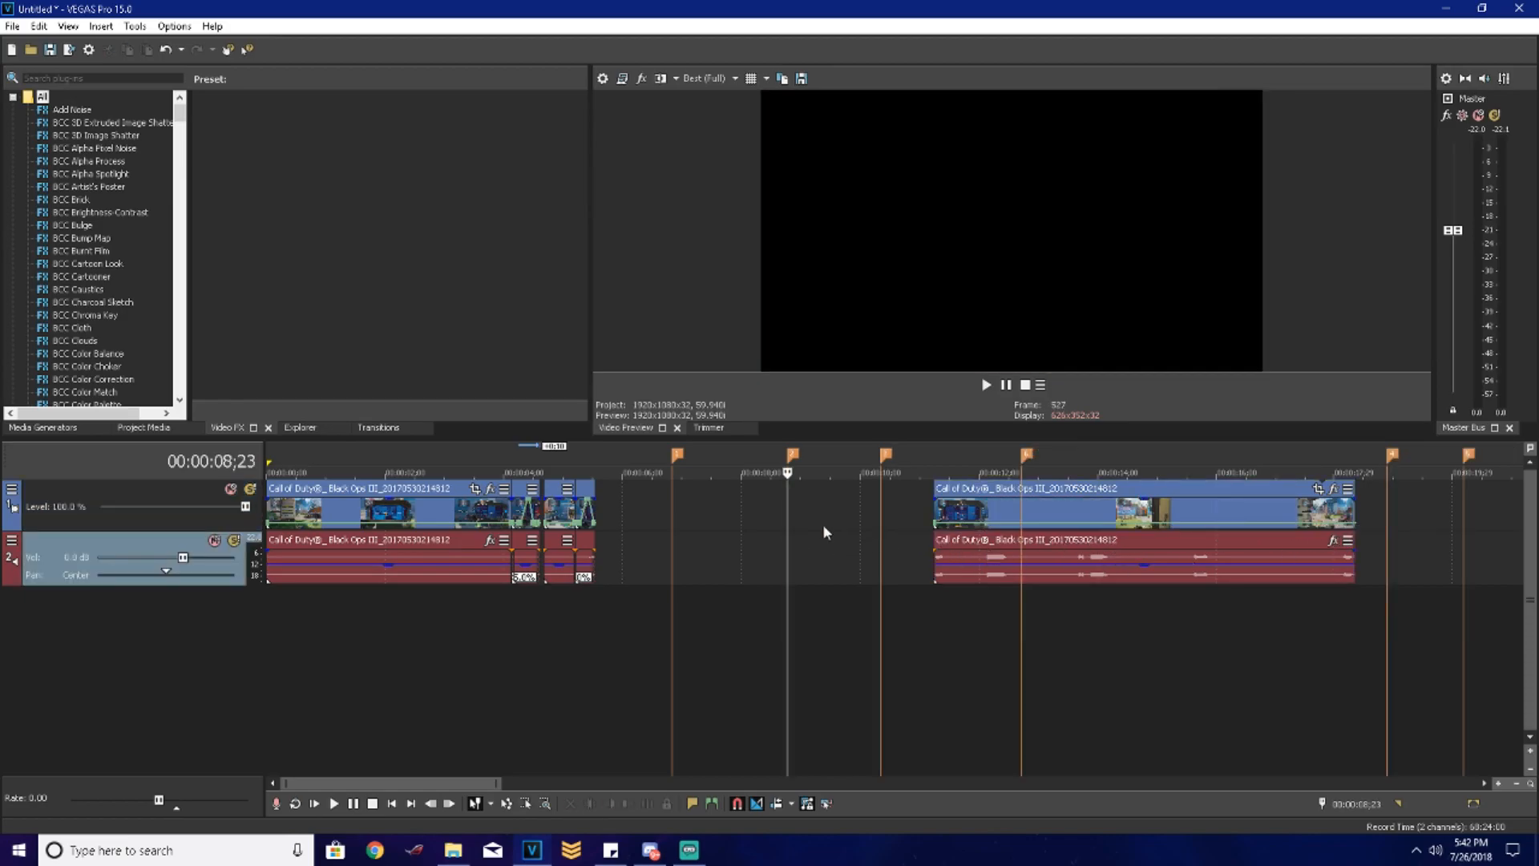
left_click(784, 501)
scroll(784, 500, "up", 5)
scroll(921, 512, "down", 7)
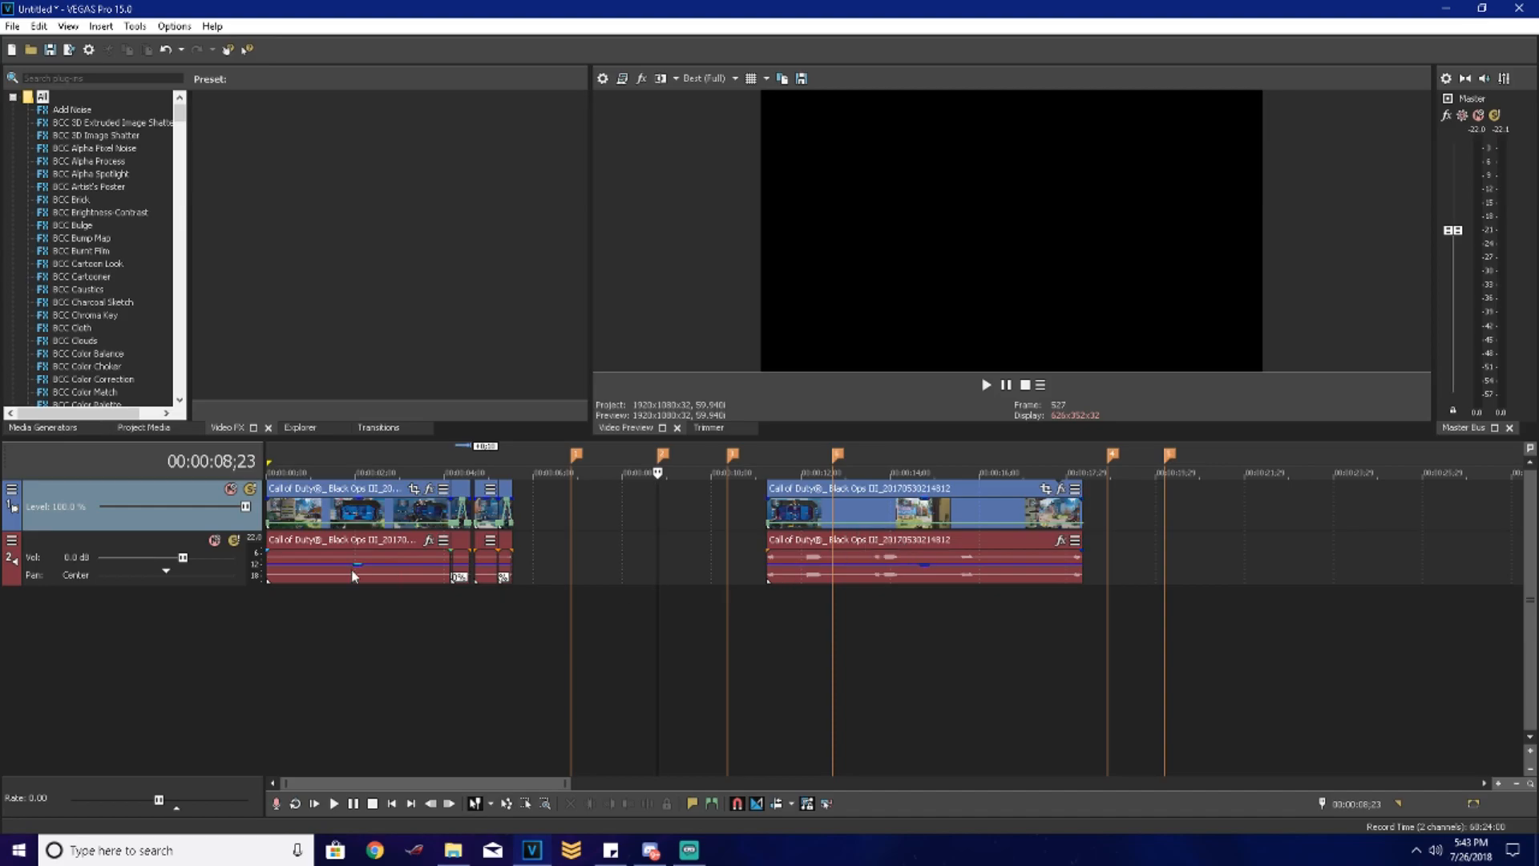
Step: Play back from the start of the first shot's slowed event at 00:00:04;04
left_click(436, 520)
scroll(449, 529, "up", 4)
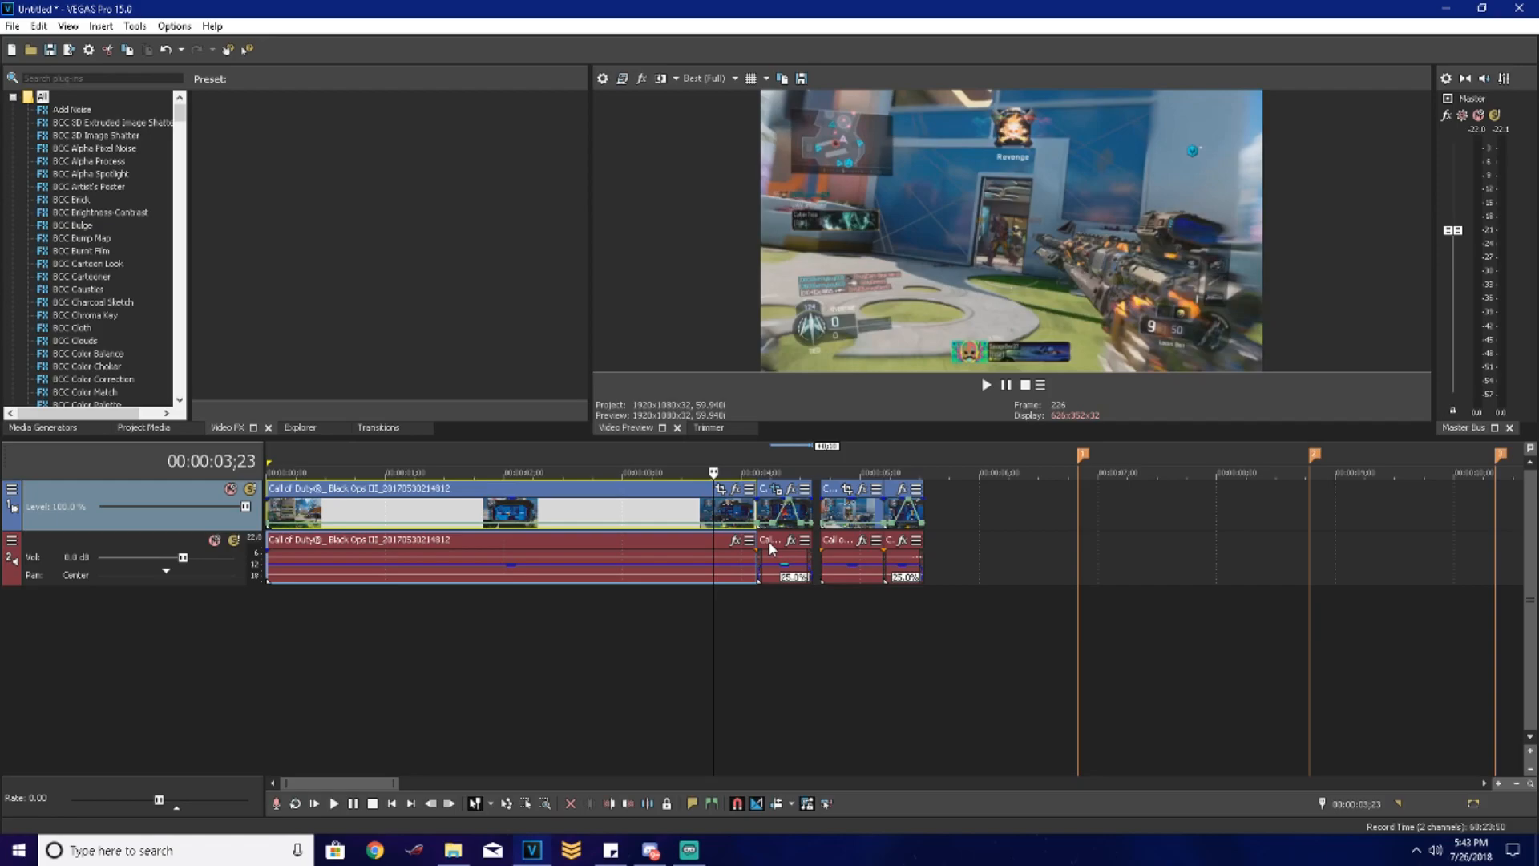
left_click(758, 514)
key("space")
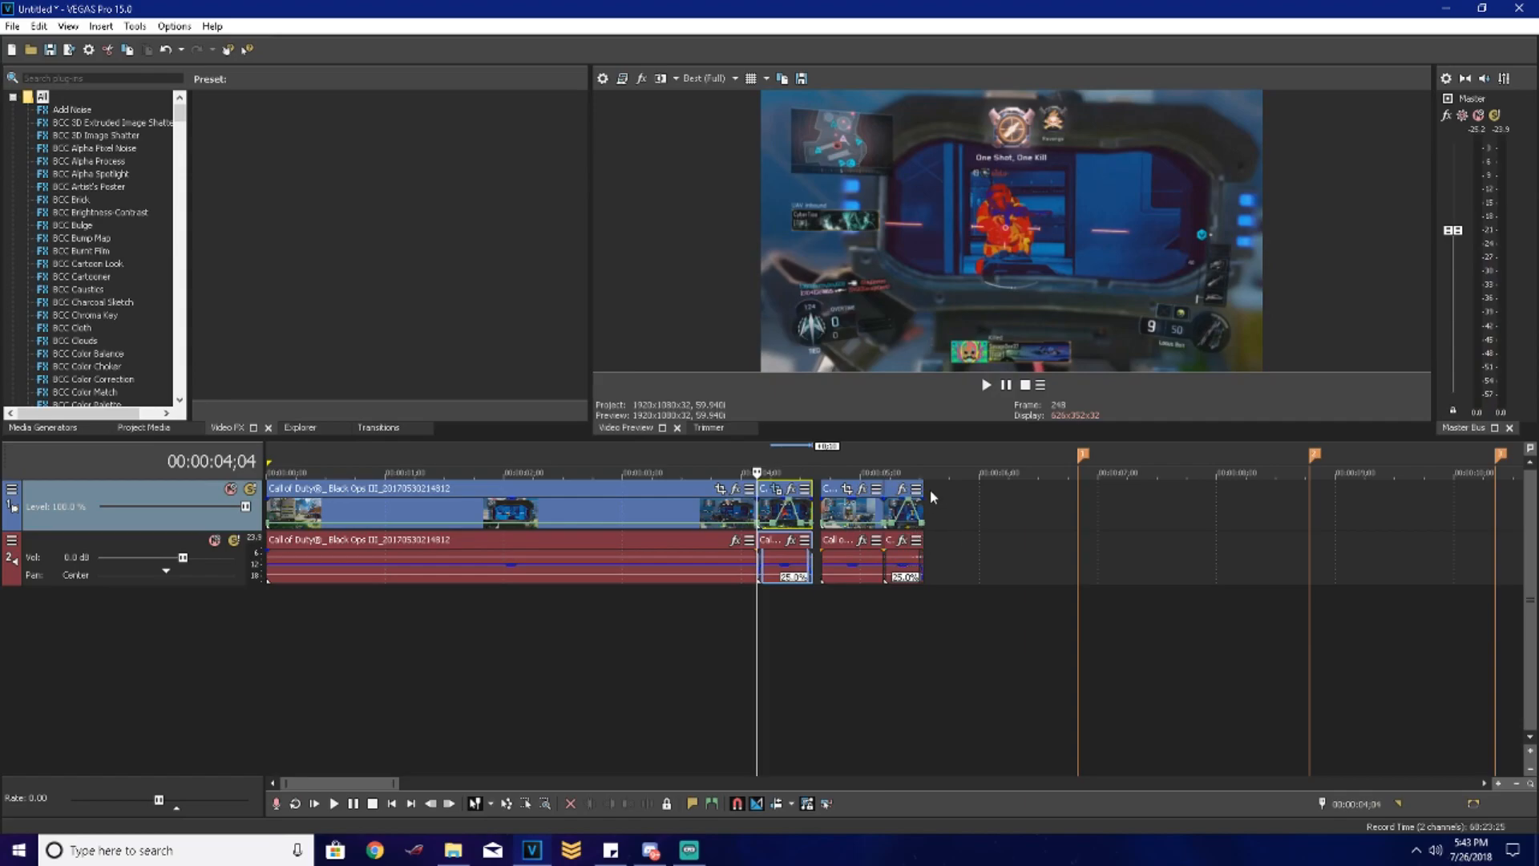
Step: Try stretching the second shot's event out to the third marker, and time-compress it to 400.0% speed
left_click_drag(922, 506, 1499, 538)
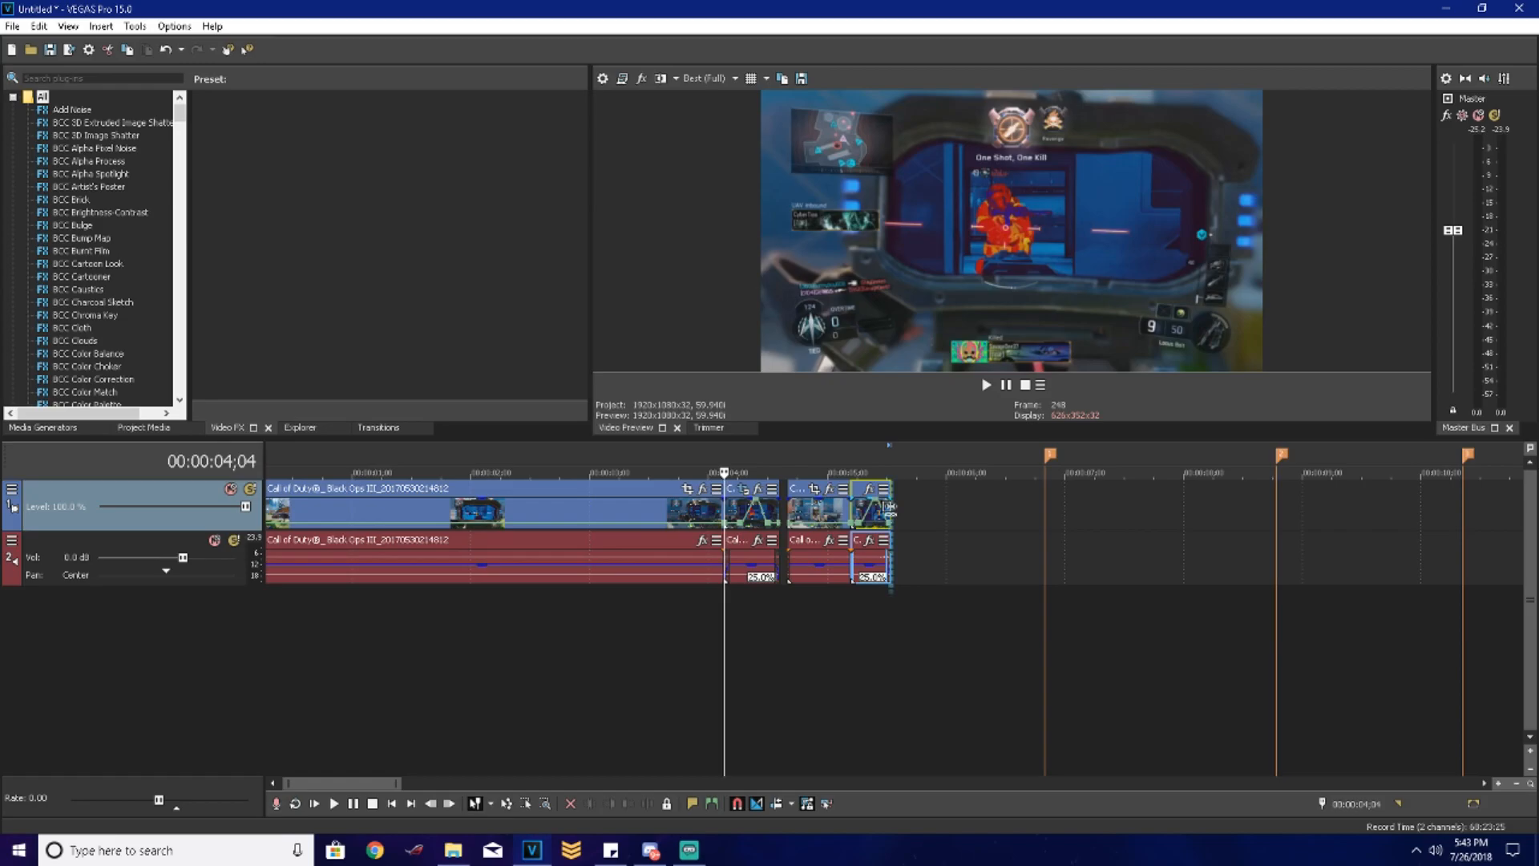
mouse_move(889, 507)
left_mouse_down()
mouse_move(852, 513)
mouse_move(870, 515)
left_mouse_up()
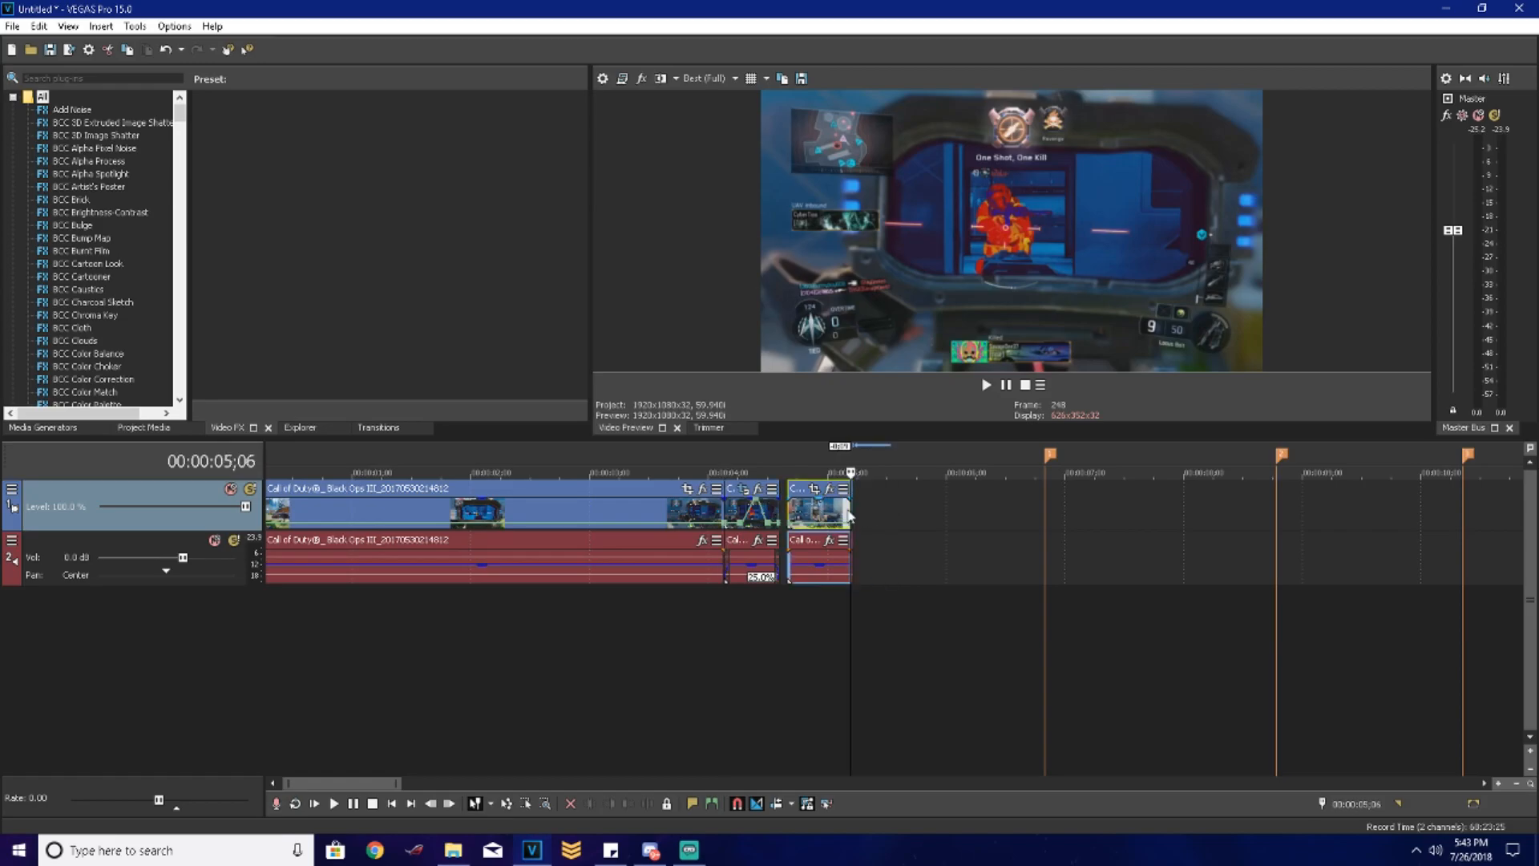
Step: Play back the sped-up second shot's event from 00:00:05;06
key("space")
scroll(898, 518, "up", 5)
key("space")
key("space")
key("space")
key("space")
key("space")
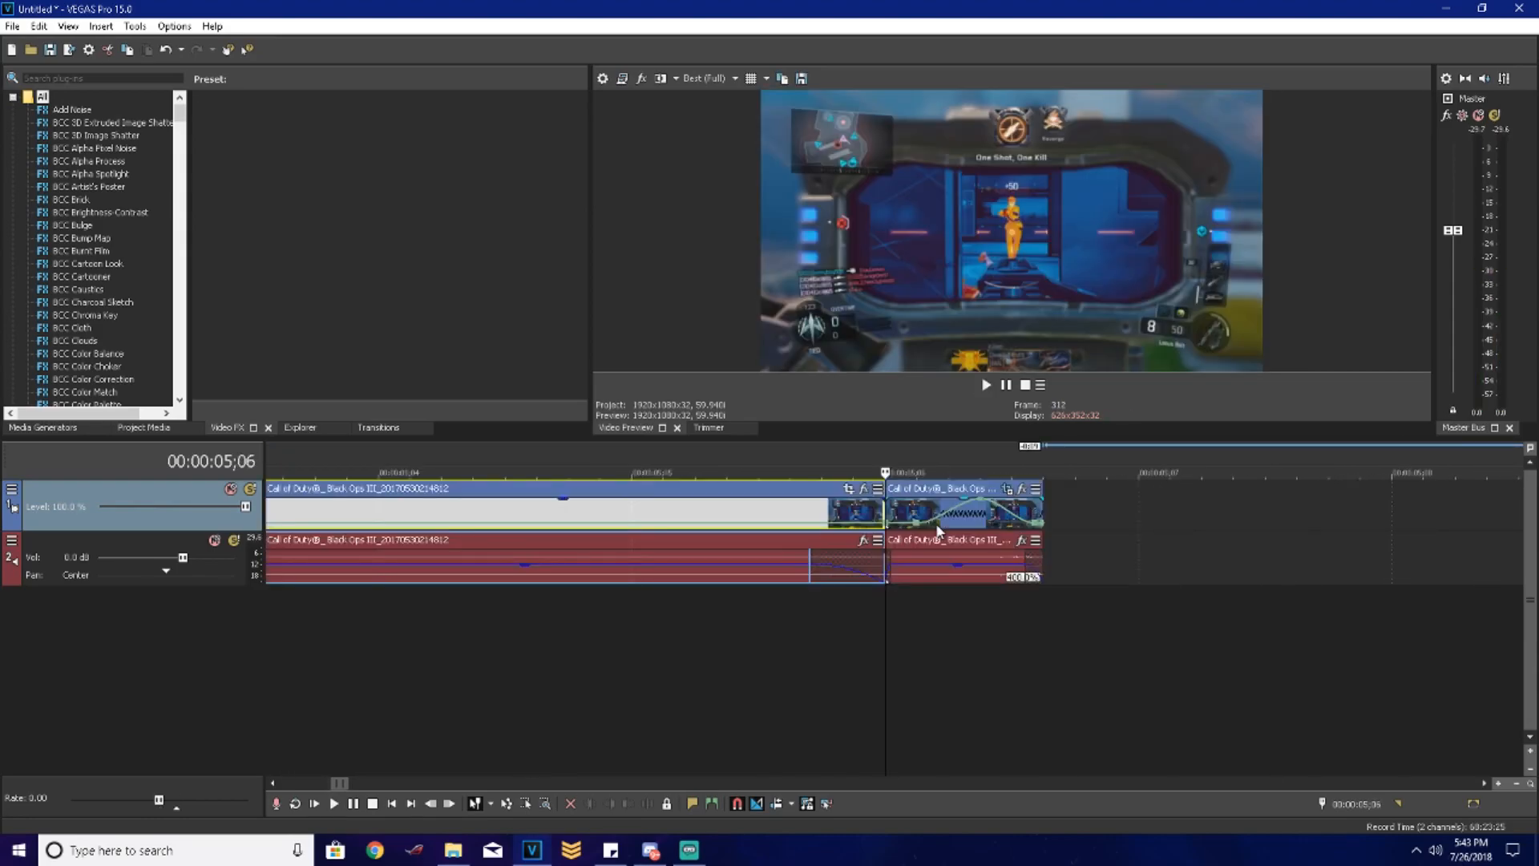
scroll(940, 530, "down", 6)
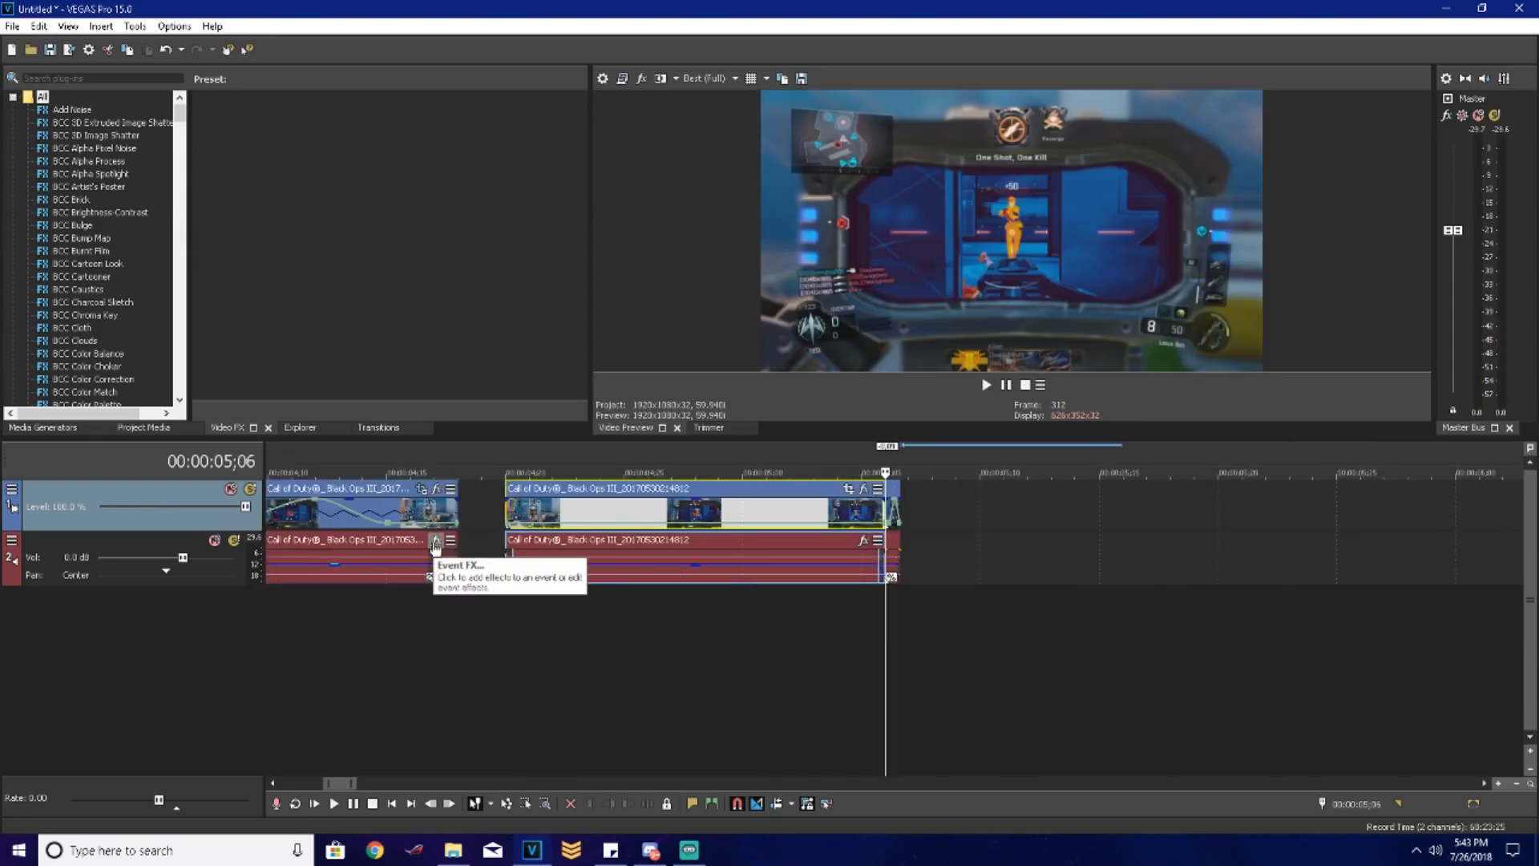